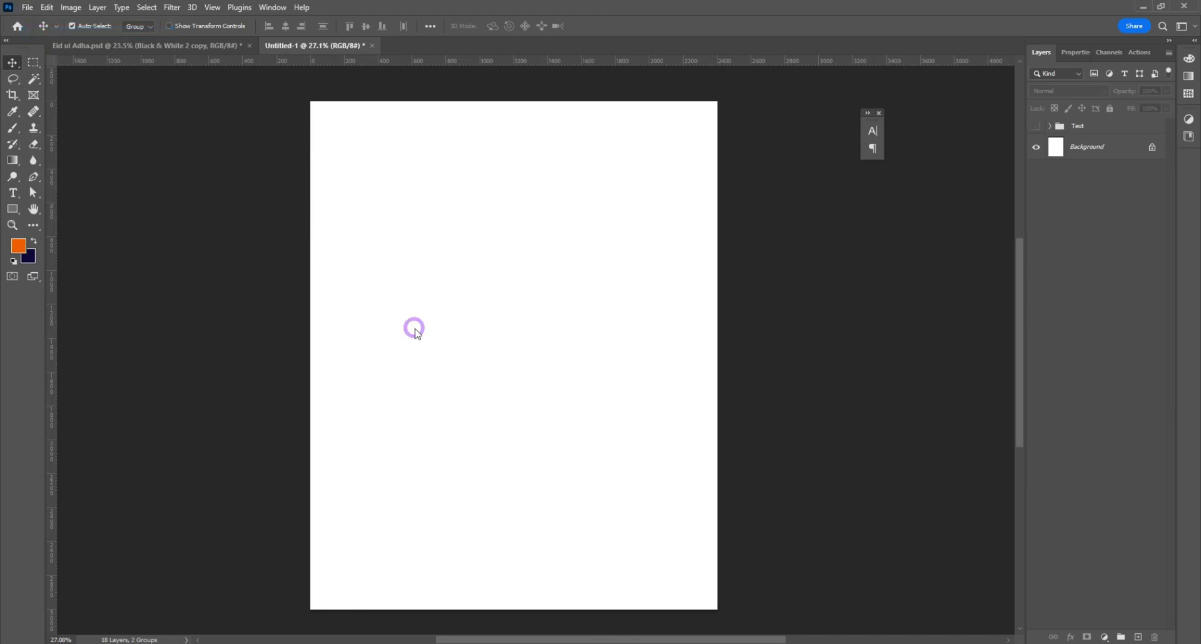
Step: Open the light gray gemini-3-pro texture image, copy it into the blank Untitled-1 document and close the source file
{"action": "double_click", "coordinate": [288, 209]}
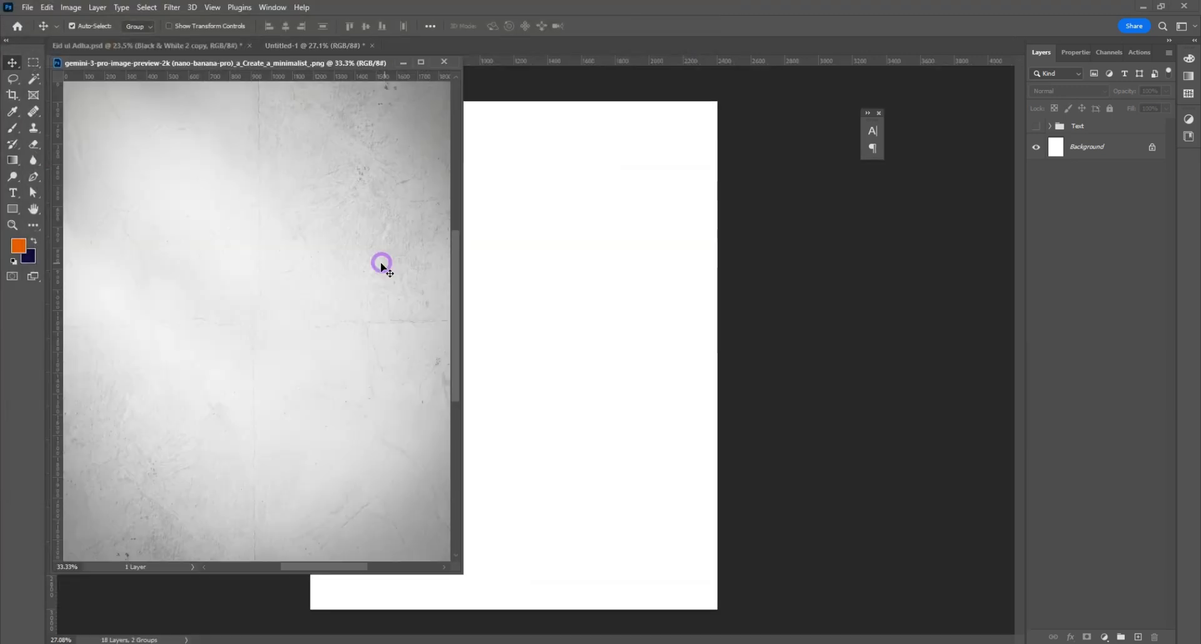
{"action": "left_click_drag", "start_coordinate": [381, 262], "coordinate": [512, 304]}
{"action": "left_click", "coordinate": [444, 62]}
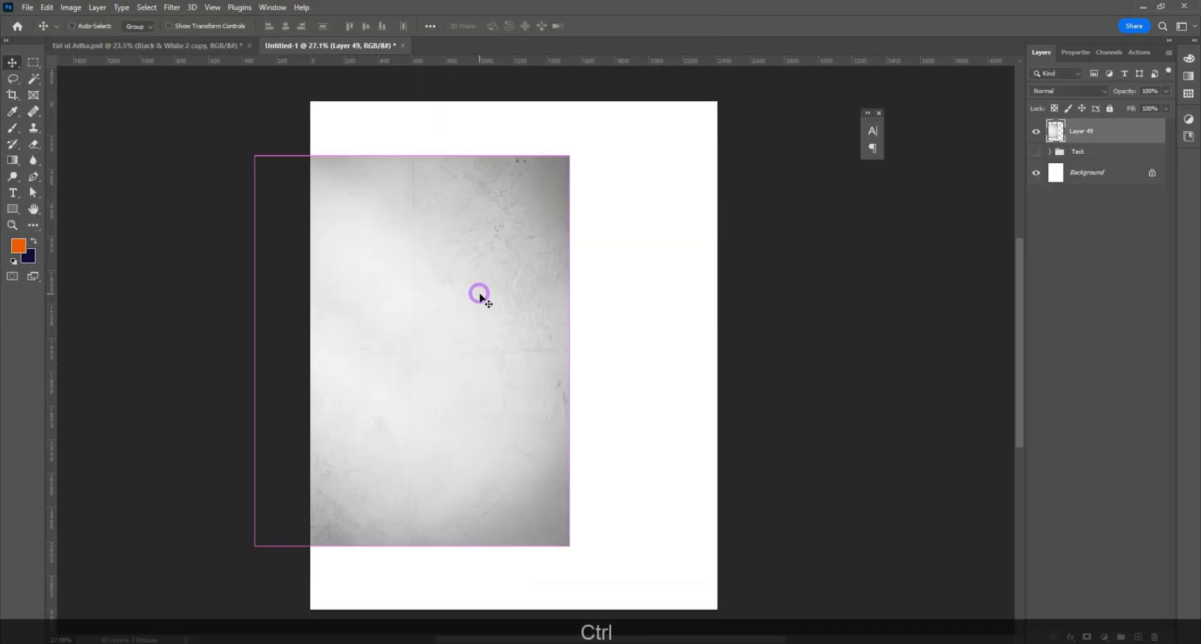
Step: Scale the texture layer to about 2417 x 3000 px and center it so it covers the whole canvas
{"action": "key", "text": "ctrl+t"}
{"action": "left_click_drag", "start_coordinate": [411, 155], "coordinate": [418, 101]}
{"action": "left_click_drag", "start_coordinate": [411, 543], "coordinate": [410, 607]}
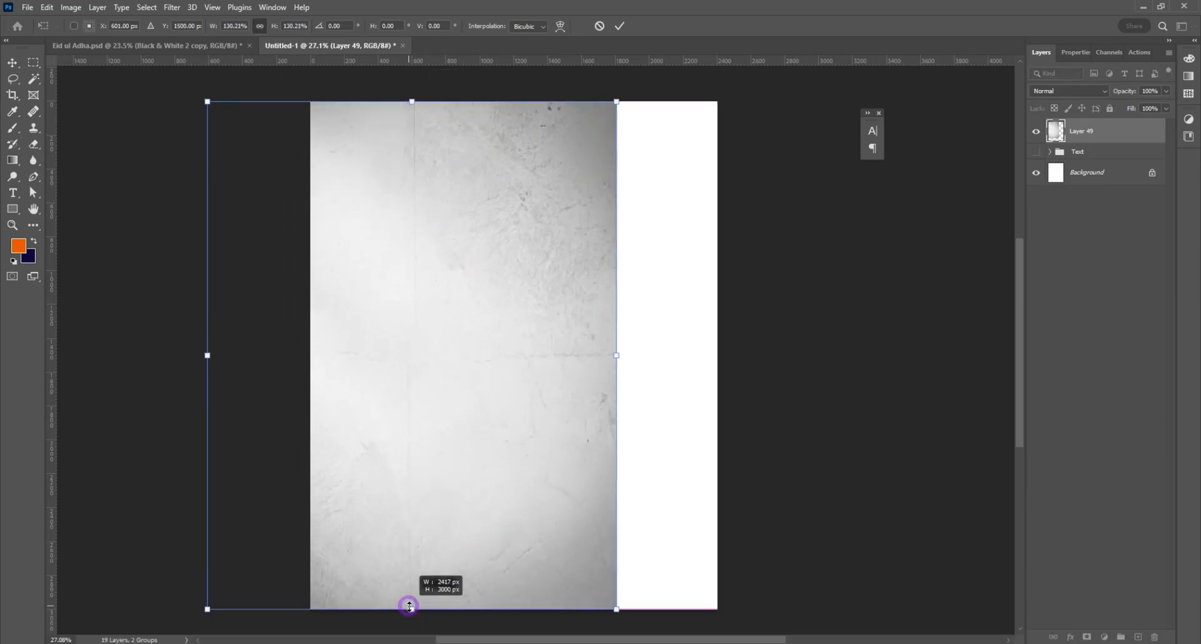
{"action": "left_click_drag", "start_coordinate": [432, 469], "coordinate": [530, 468]}
{"action": "key", "text": "Return"}
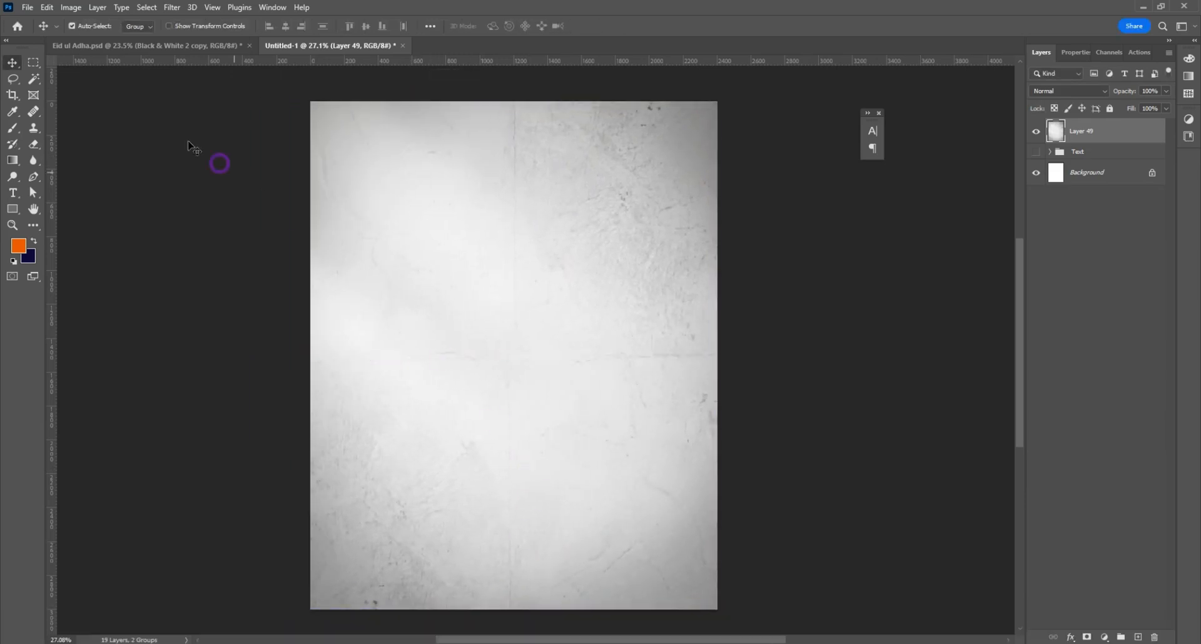
Step: Open image file 2 from the work folder and place it over the texture background as a new layer
{"action": "left_click", "coordinate": [27, 8]}
{"action": "left_click", "coordinate": [41, 33]}
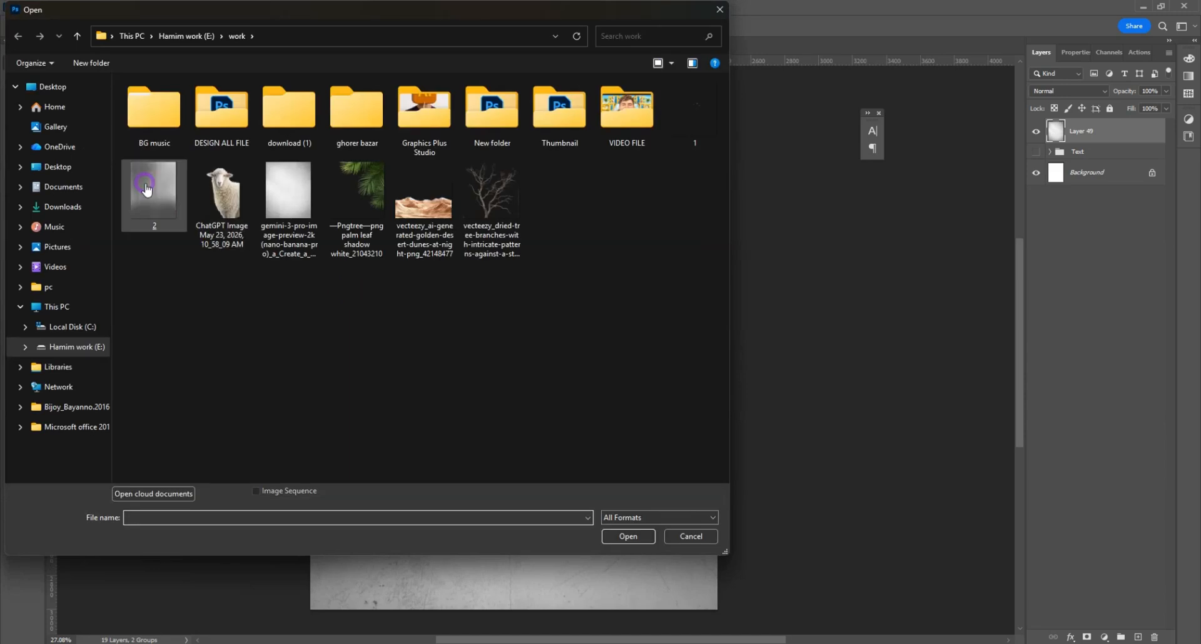
{"action": "double_click", "coordinate": [147, 184]}
{"action": "left_click_drag", "start_coordinate": [378, 261], "coordinate": [529, 362]}
Step: Open the golden desert dunes PNG, copy it into the poster document as a new layer and close the source file
{"action": "left_click", "coordinate": [27, 7]}
{"action": "left_click", "coordinate": [28, 33]}
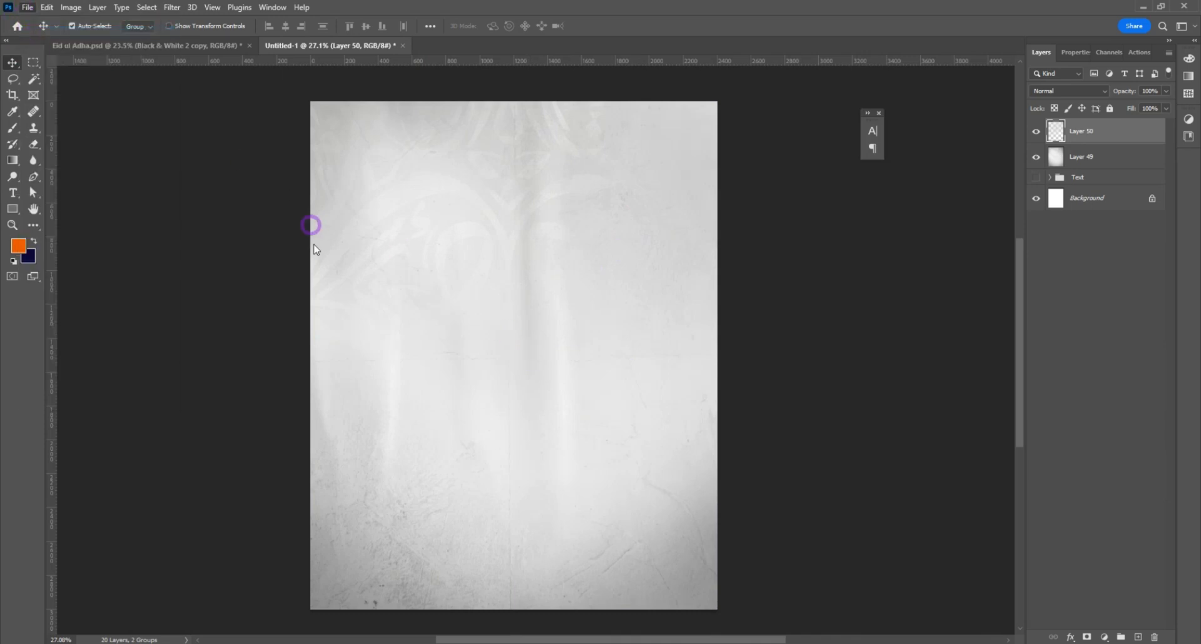
{"action": "double_click", "coordinate": [424, 199]}
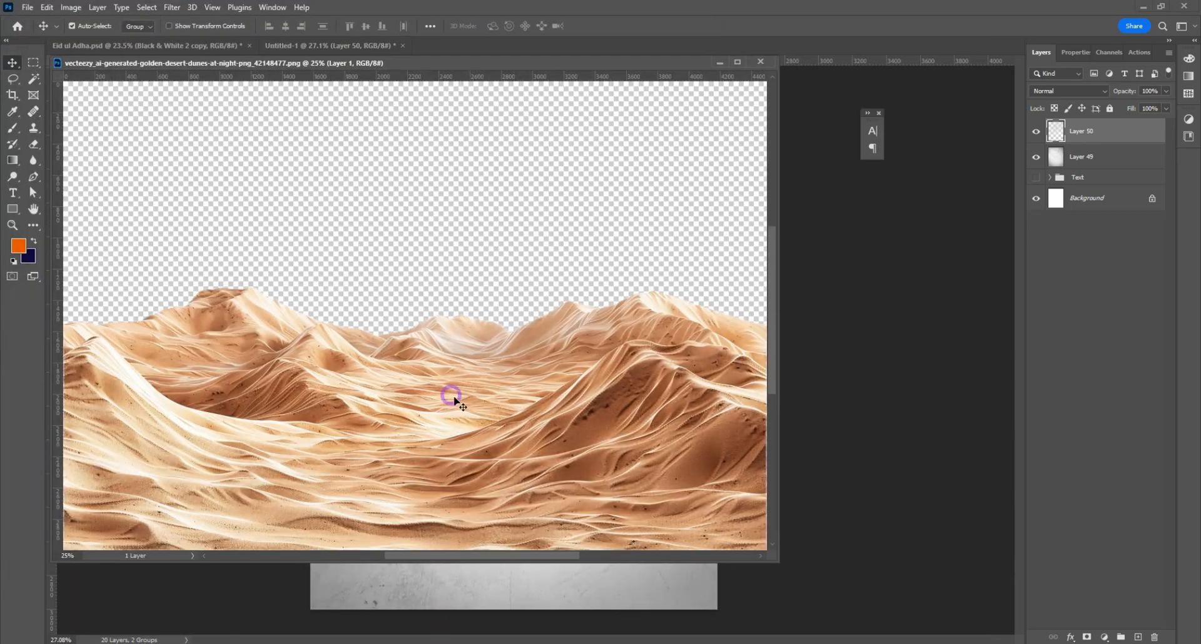
{"action": "left_click_drag", "start_coordinate": [451, 397], "coordinate": [588, 538]}
{"action": "left_click", "coordinate": [760, 62]}
Step: Scale the dunes layer to about 77% and position it across the lower edge of the poster
{"action": "key", "text": "ctrl+t"}
{"action": "left_click_drag", "start_coordinate": [931, 561], "coordinate": [832, 561]}
{"action": "left_click_drag", "start_coordinate": [601, 574], "coordinate": [586, 549]}
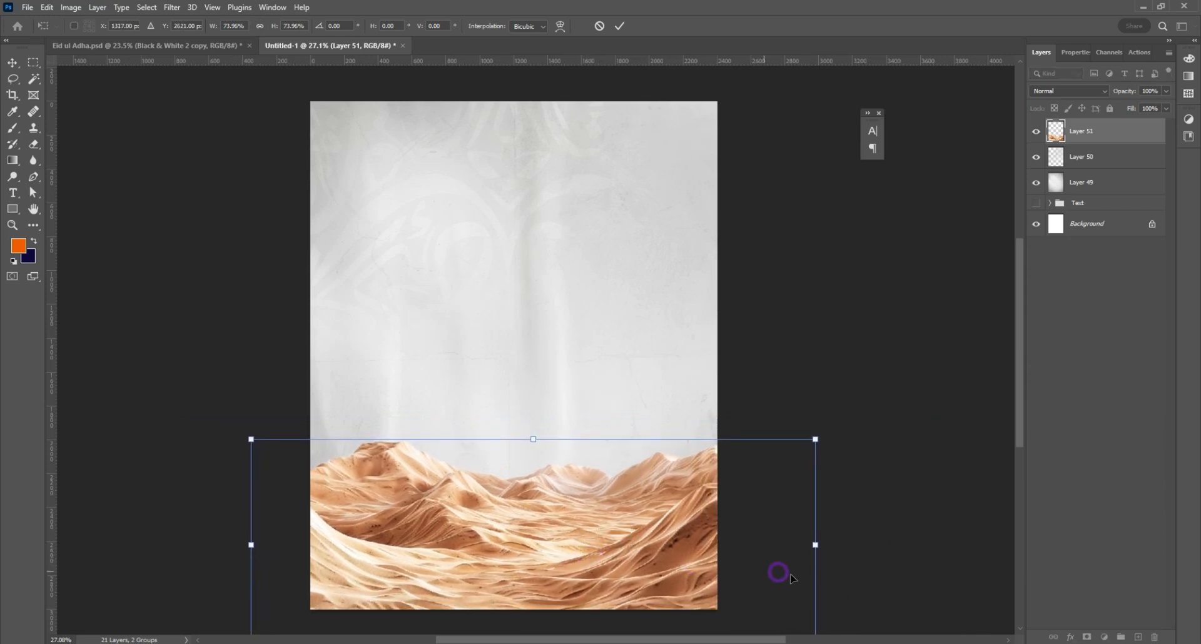
{"action": "left_click_drag", "start_coordinate": [816, 545], "coordinate": [827, 546]}
{"action": "left_click_drag", "start_coordinate": [615, 542], "coordinate": [615, 548]}
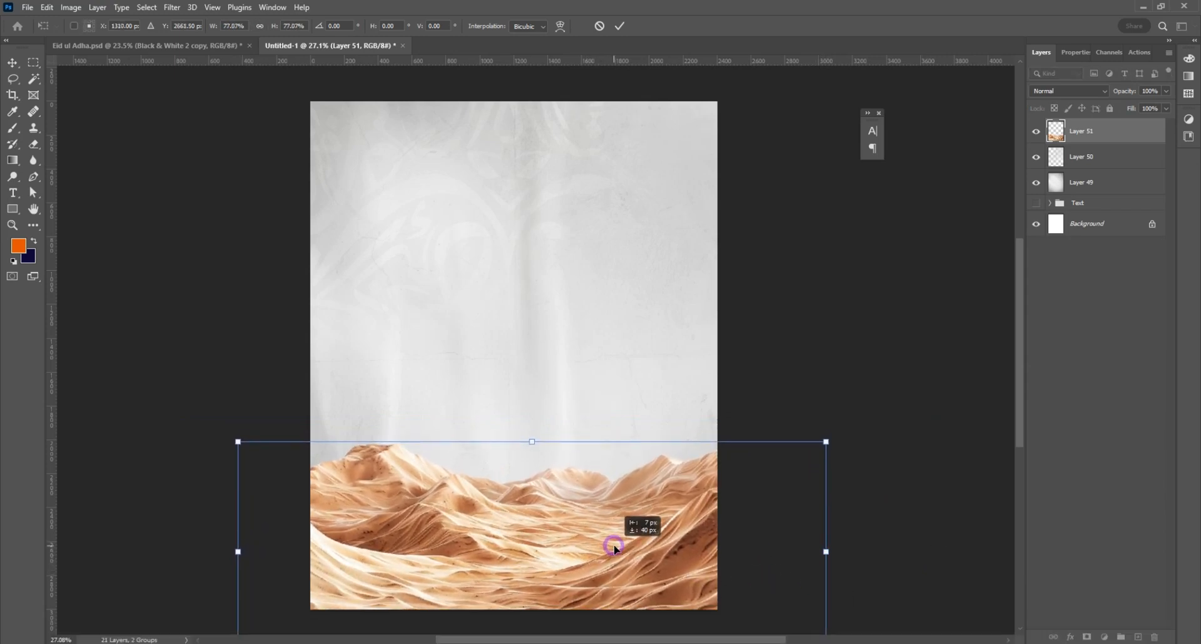
{"action": "key", "text": "Return"}
Step: Open the cut-out sheep image, copy it into the poster as a new layer above the dunes and close the source file
{"action": "scroll", "coordinate": [365, 274], "scroll_direction": "down", "scroll_amount": 1}
{"action": "left_click", "coordinate": [24, 7]}
{"action": "left_click", "coordinate": [41, 31]}
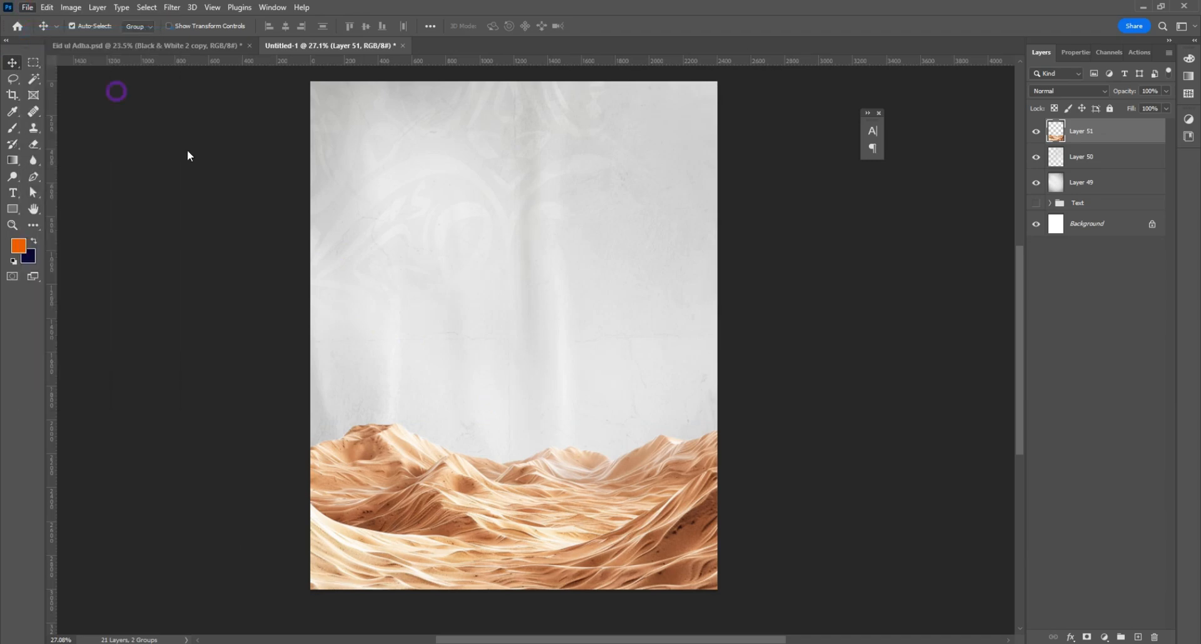
{"action": "double_click", "coordinate": [231, 198]}
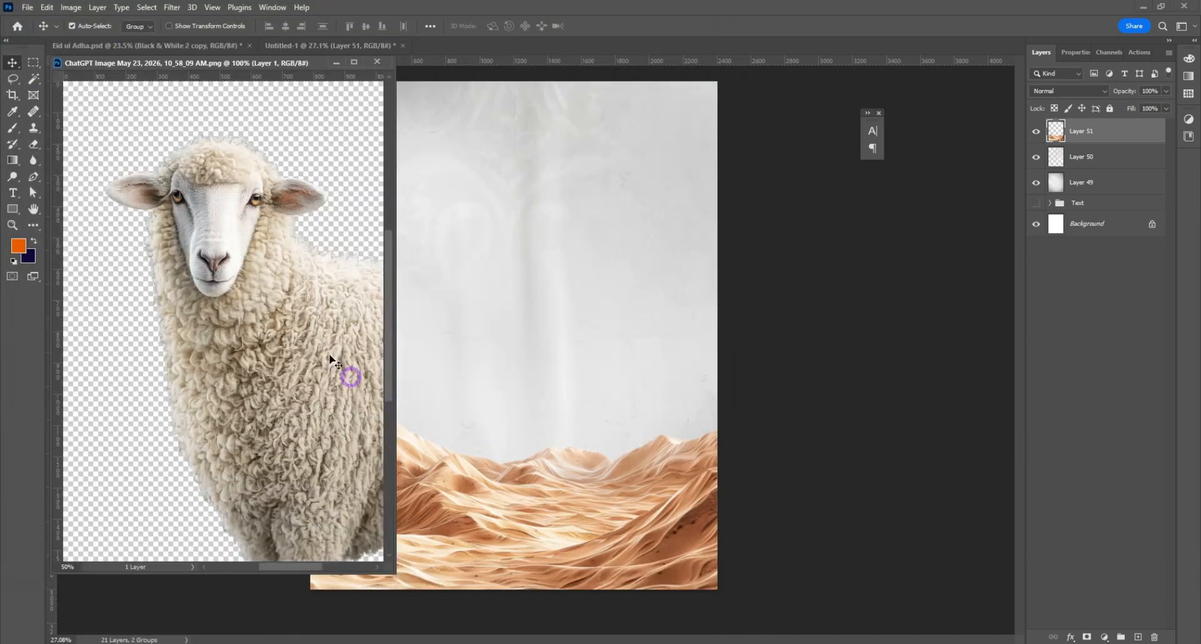
{"action": "left_click_drag", "start_coordinate": [335, 356], "coordinate": [509, 469]}
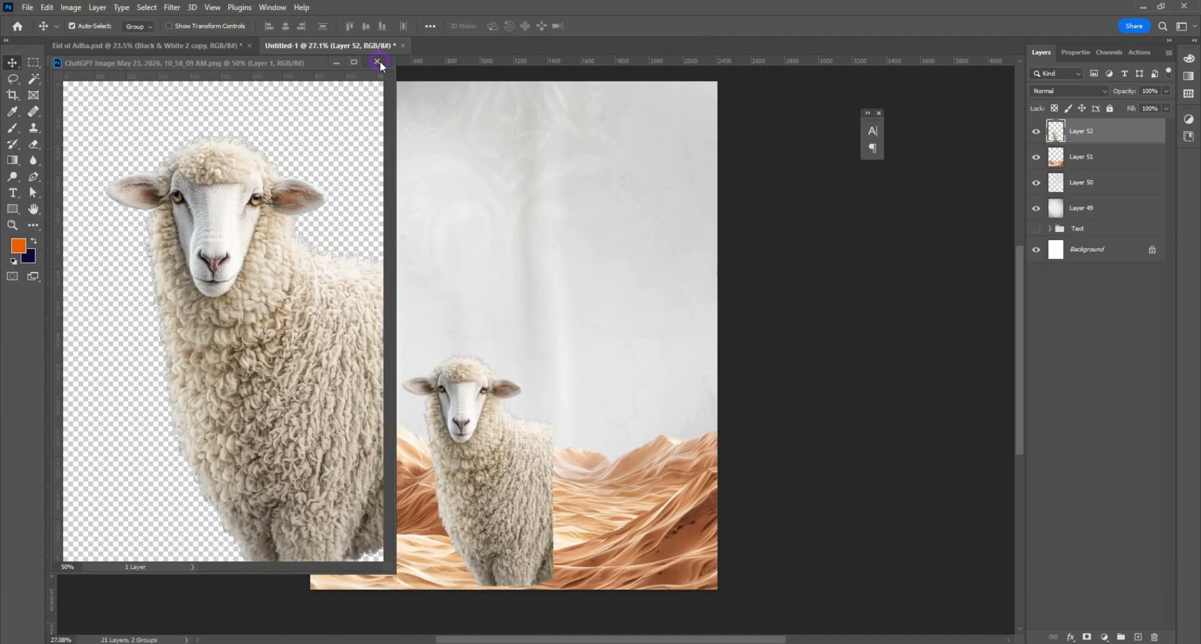
{"action": "left_click", "coordinate": [377, 61]}
Step: Enlarge the sheep to about 165% and position it in the lower-right part of the poster, over the dunes
{"action": "left_click_drag", "start_coordinate": [483, 564], "coordinate": [571, 560]}
{"action": "key", "text": "ctrl+t"}
{"action": "left_click_drag", "start_coordinate": [645, 461], "coordinate": [717, 456]}
{"action": "left_click_drag", "start_coordinate": [472, 457], "coordinate": [432, 450]}
{"action": "key", "text": "Return"}
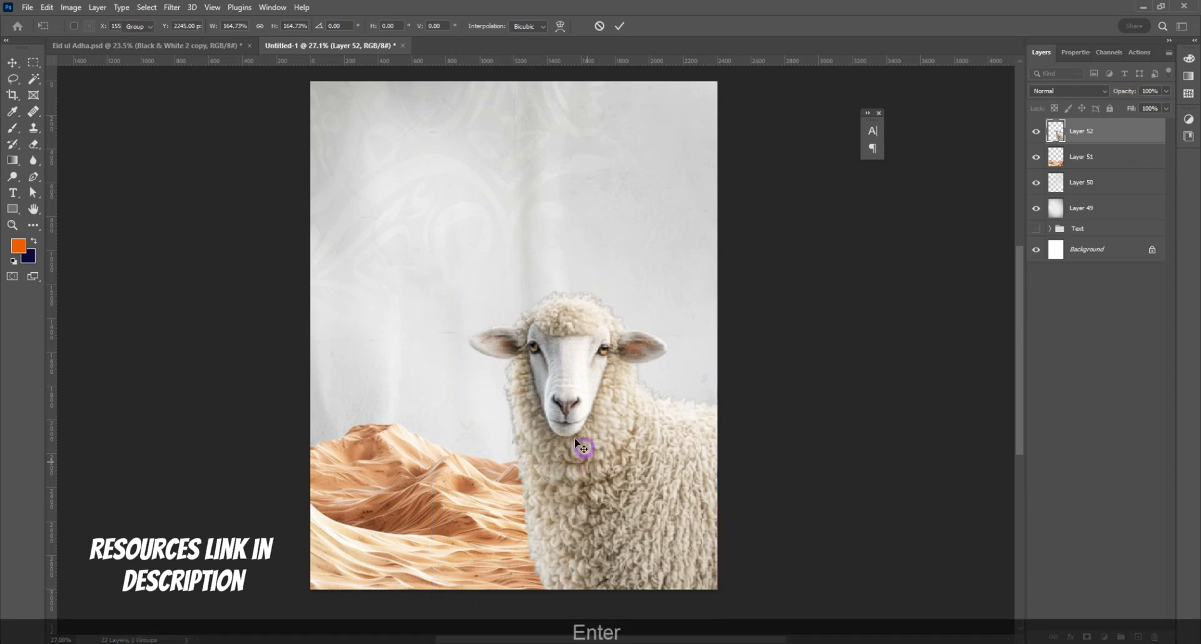
Step: Add a Black & White adjustment clipped to the dunes layer, with Reds at 5 and Yellows at 58
{"action": "left_click", "coordinate": [1094, 155]}
{"action": "left_click", "coordinate": [1105, 637]}
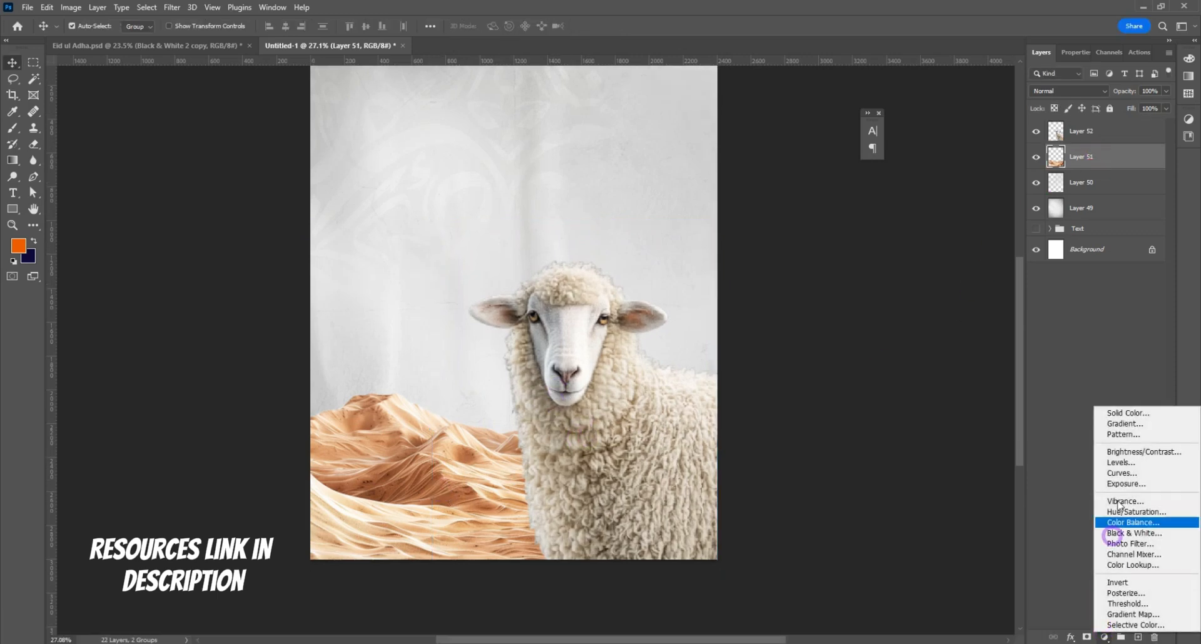
{"action": "left_click", "coordinate": [1127, 528]}
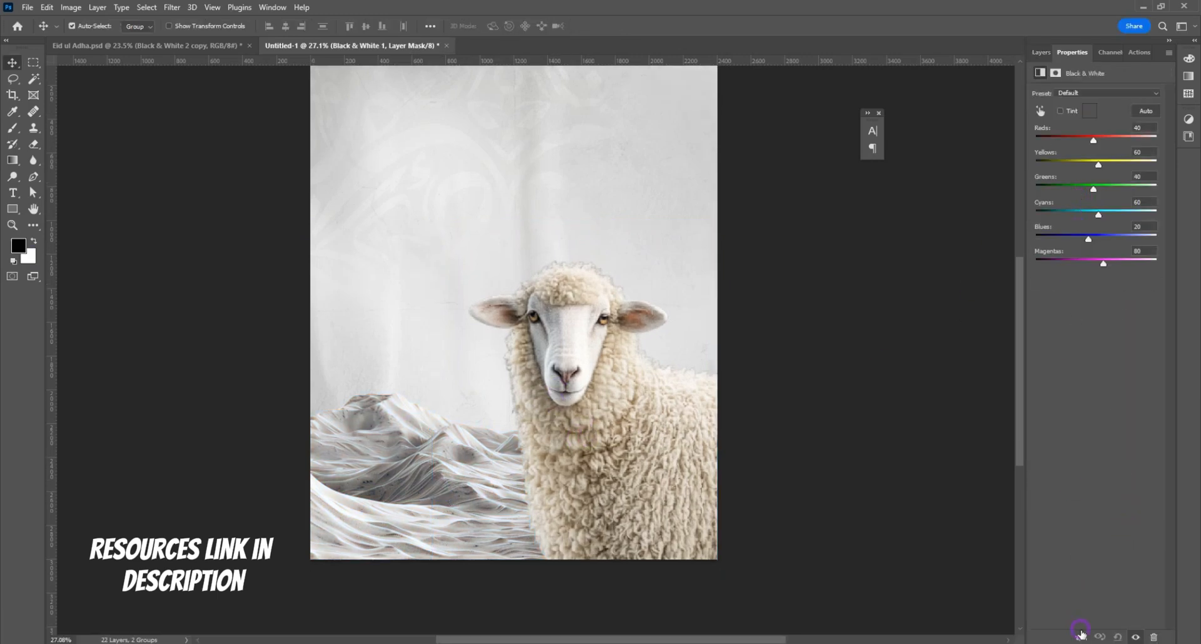
{"action": "left_click_drag", "start_coordinate": [1094, 140], "coordinate": [1103, 170]}
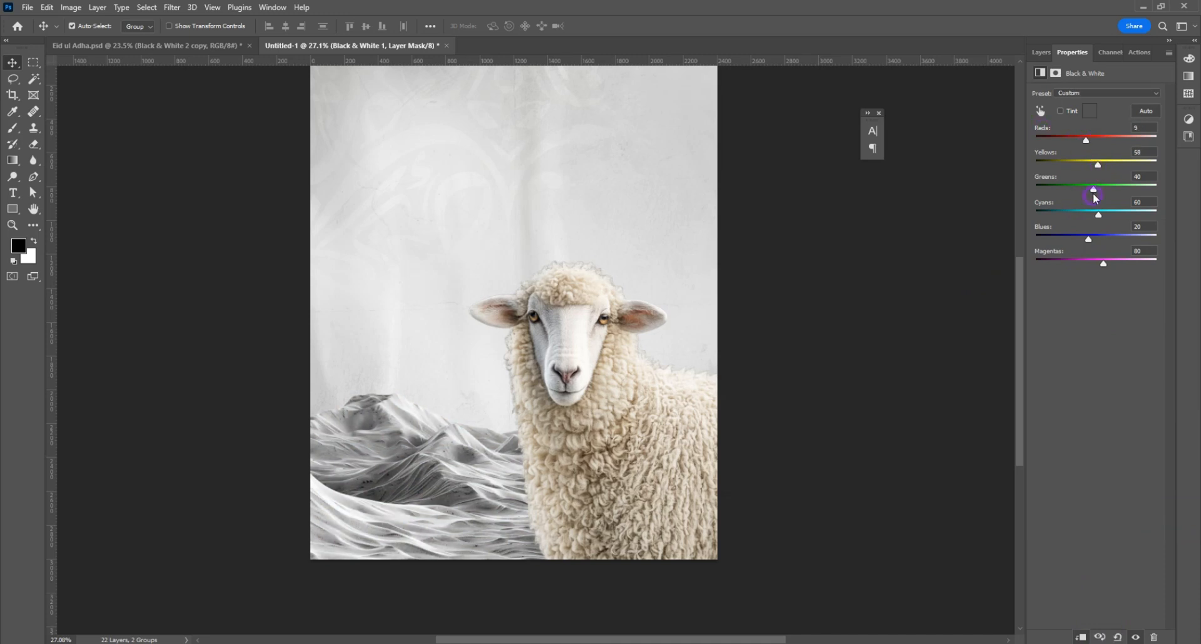
{"action": "left_click", "coordinate": [1041, 52]}
{"action": "left_click", "coordinate": [1089, 183], "text": "shift"}
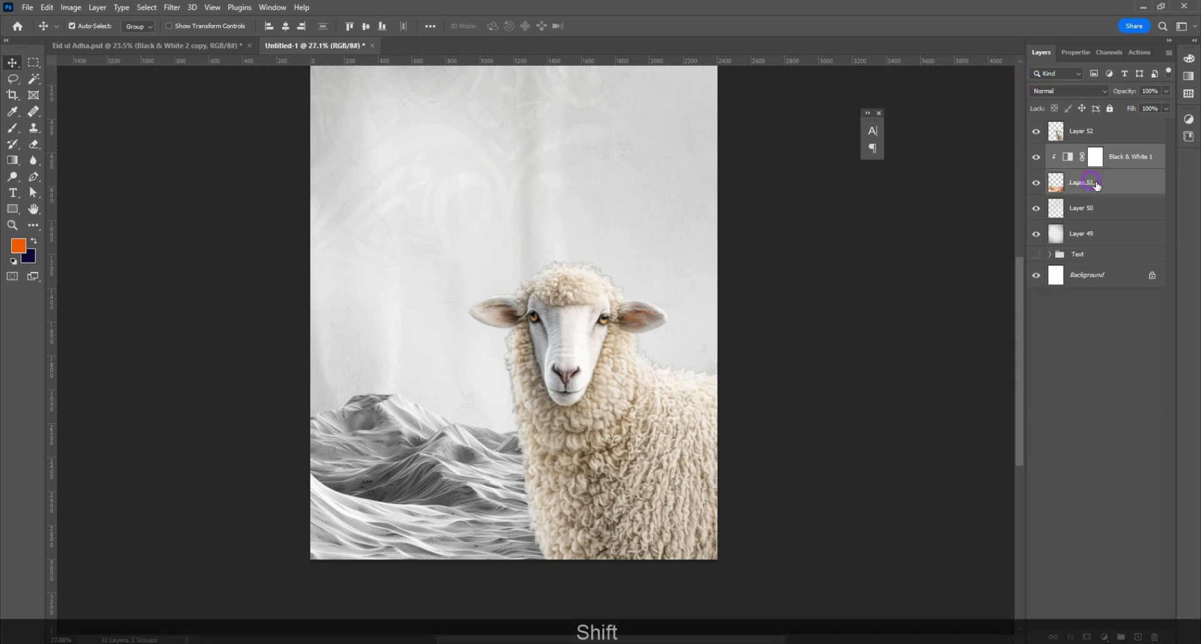
Step: Adjust the sheep layer in Camera Raw: Exposure -0.25, Contrast +12, Highlights -35, Shadows +9, Whites +25, Blacks -50, Texture +34 and Clarity +21
{"action": "left_click", "coordinate": [1091, 131]}
{"action": "left_click", "coordinate": [172, 7]}
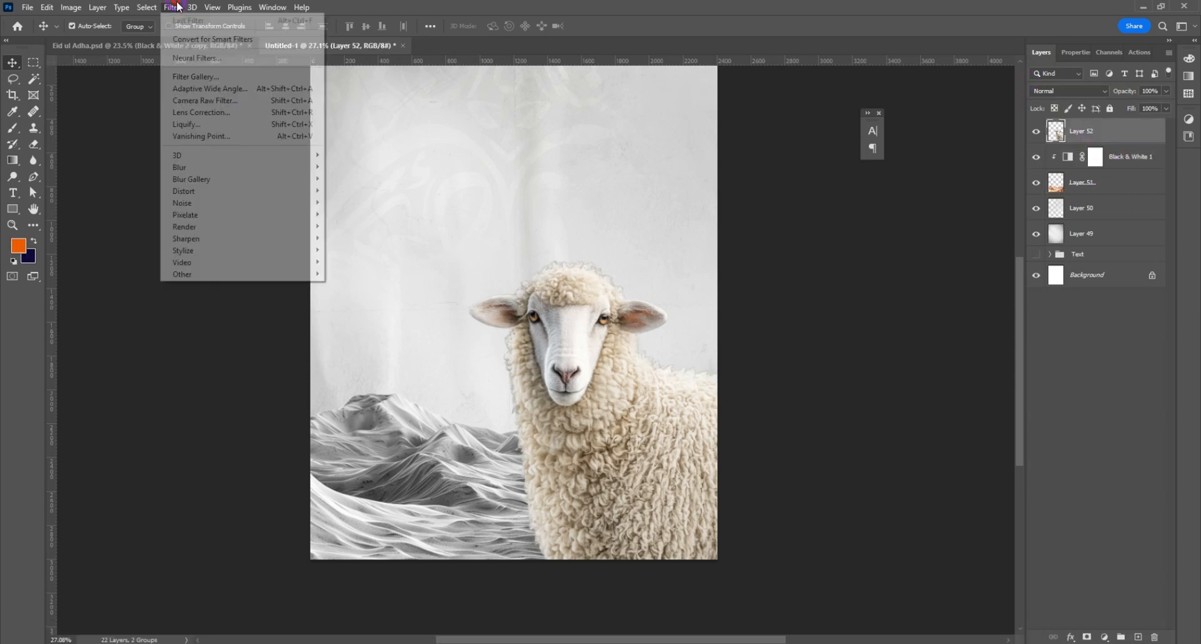
{"action": "left_click", "coordinate": [196, 100]}
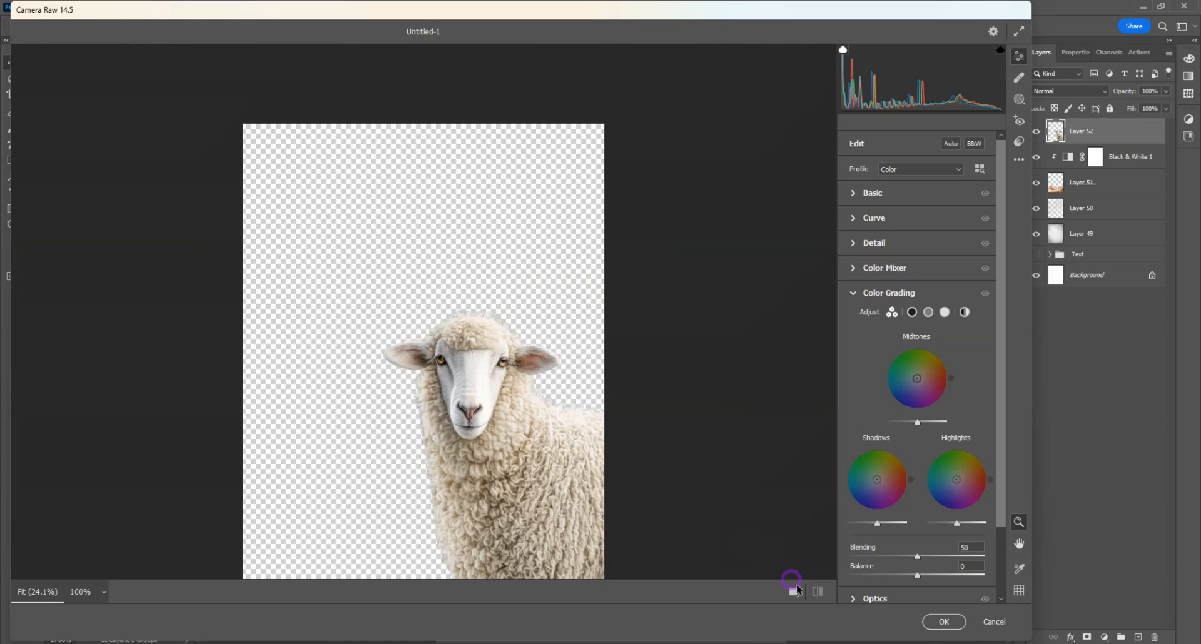
{"action": "left_click", "coordinate": [795, 592]}
{"action": "scroll", "coordinate": [736, 365], "scroll_direction": "up", "scroll_amount": 3}
{"action": "scroll", "coordinate": [738, 360], "scroll_direction": "down", "scroll_amount": 1}
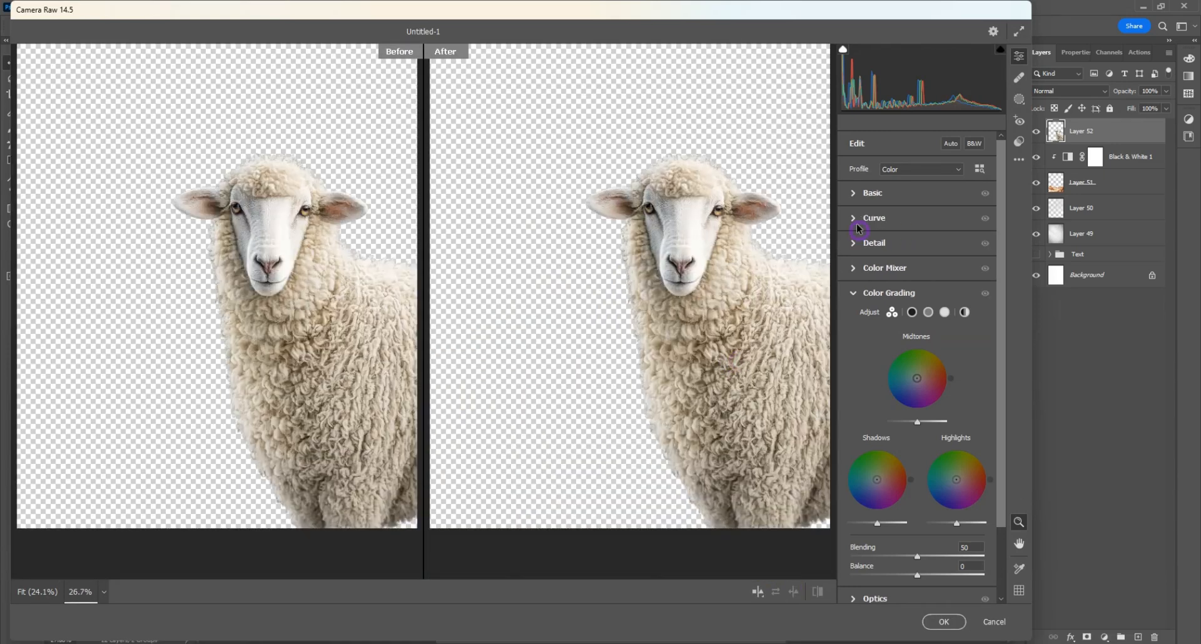
{"action": "left_click", "coordinate": [878, 198]}
{"action": "left_click_drag", "start_coordinate": [917, 290], "coordinate": [876, 386]}
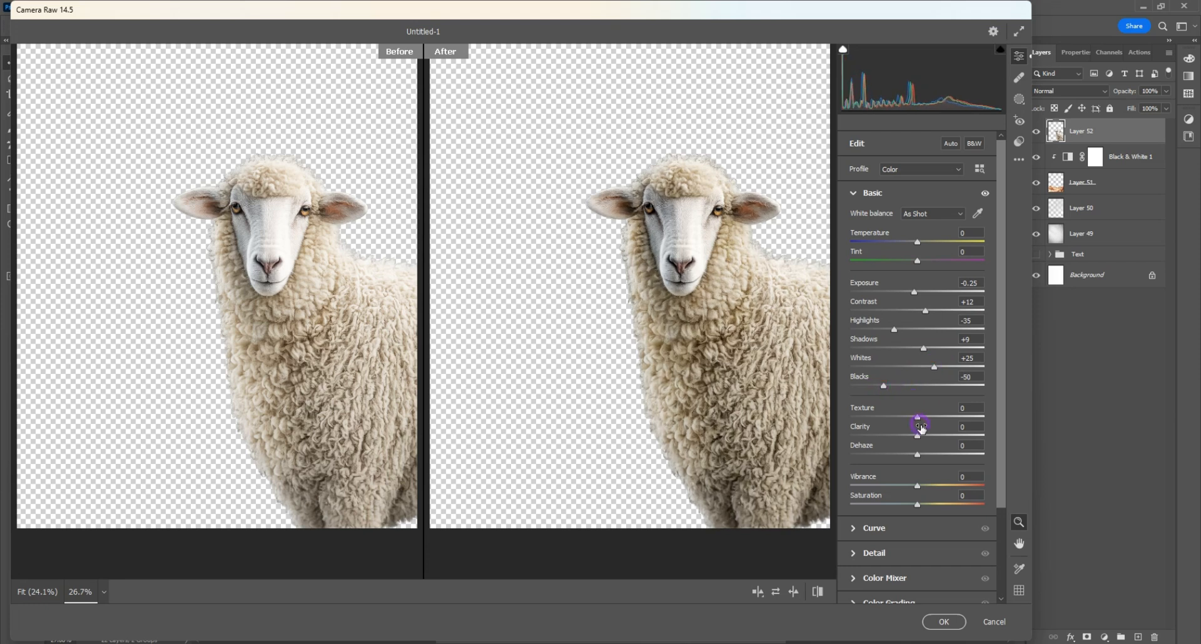
{"action": "left_click_drag", "start_coordinate": [918, 437], "coordinate": [932, 436]}
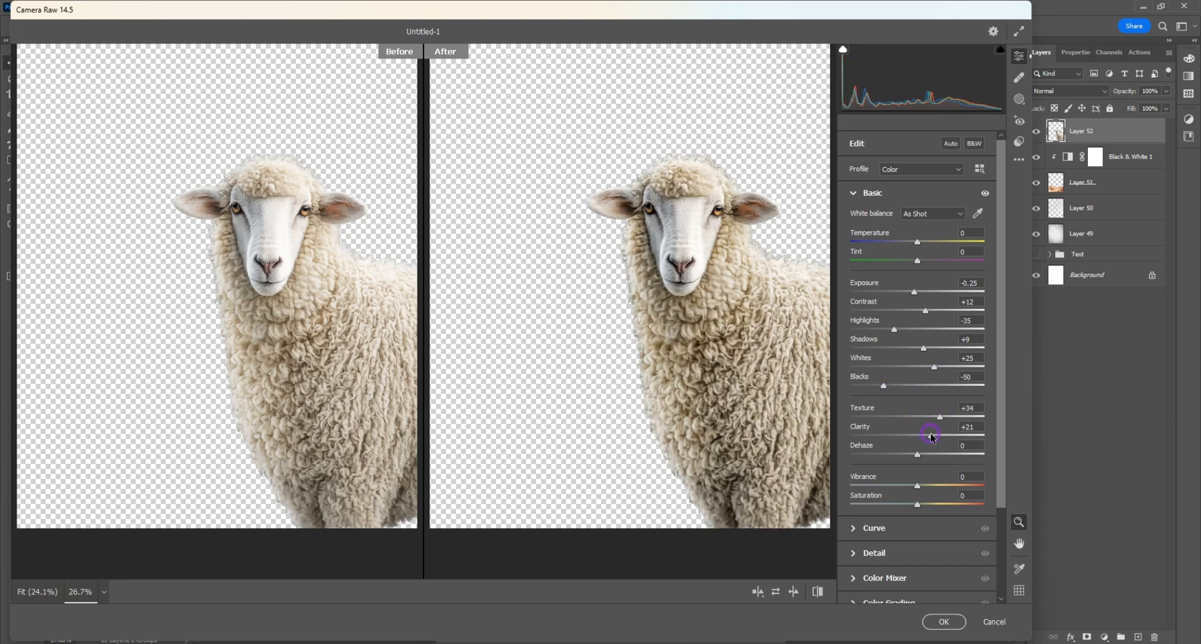
Step: Set Sharpening 39 and Noise Reduction 14, adjust midtone luminance, set orange Hue +14, Saturation +50 and Luminance -14, and apply the filter
{"action": "left_click", "coordinate": [874, 553]}
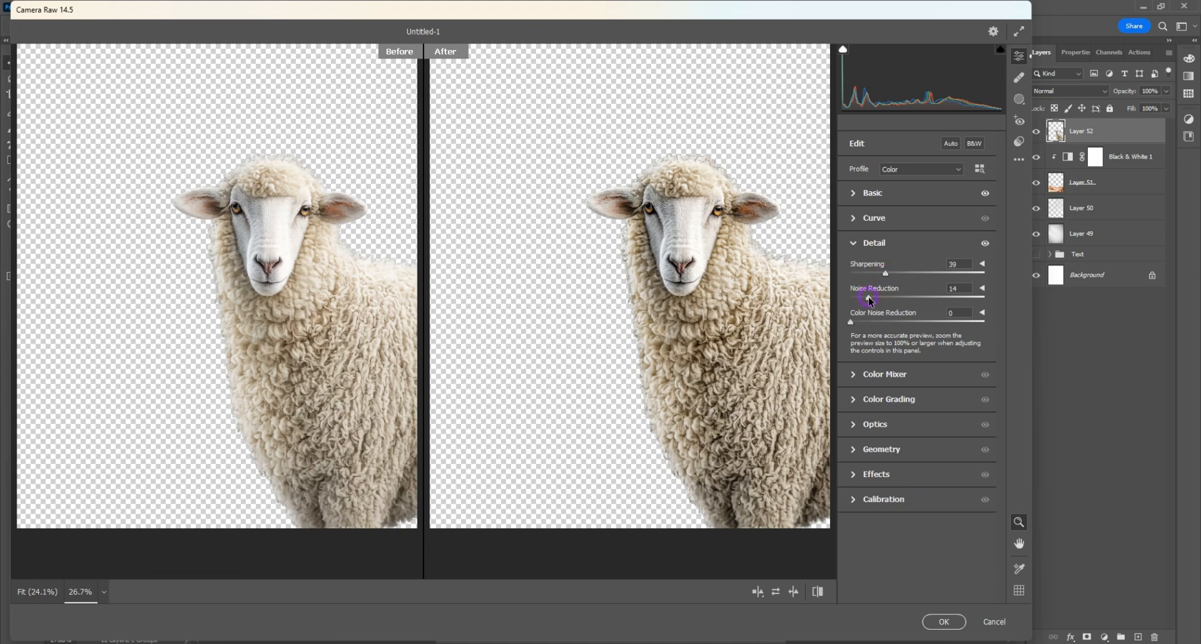
{"action": "left_click", "coordinate": [894, 393]}
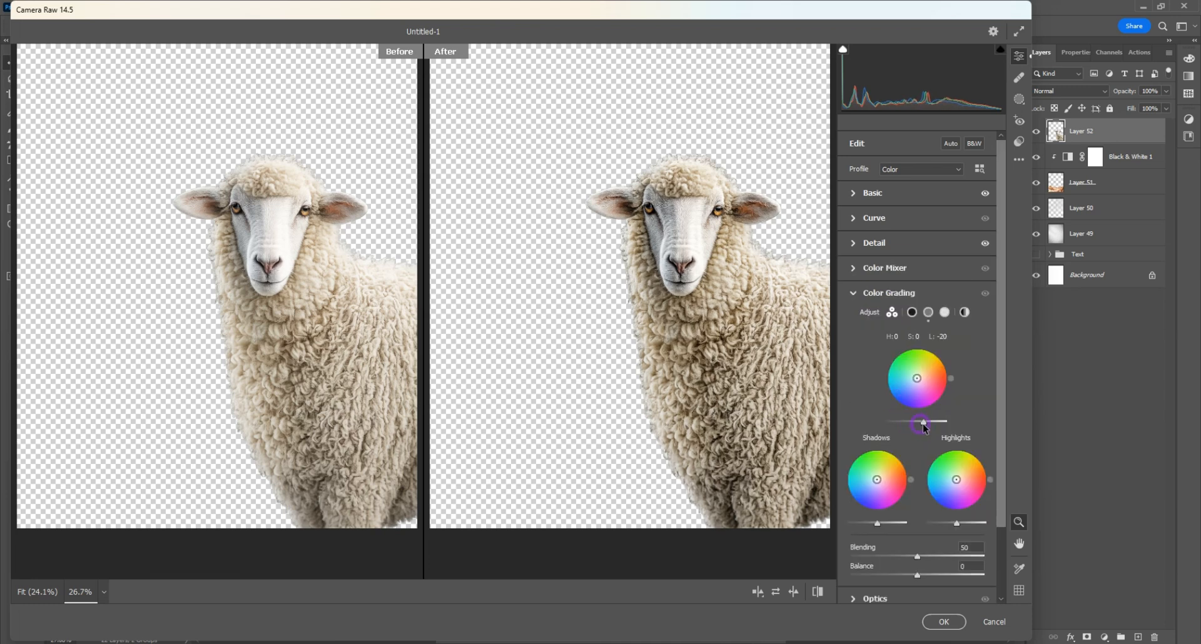
{"action": "left_click", "coordinate": [889, 269]}
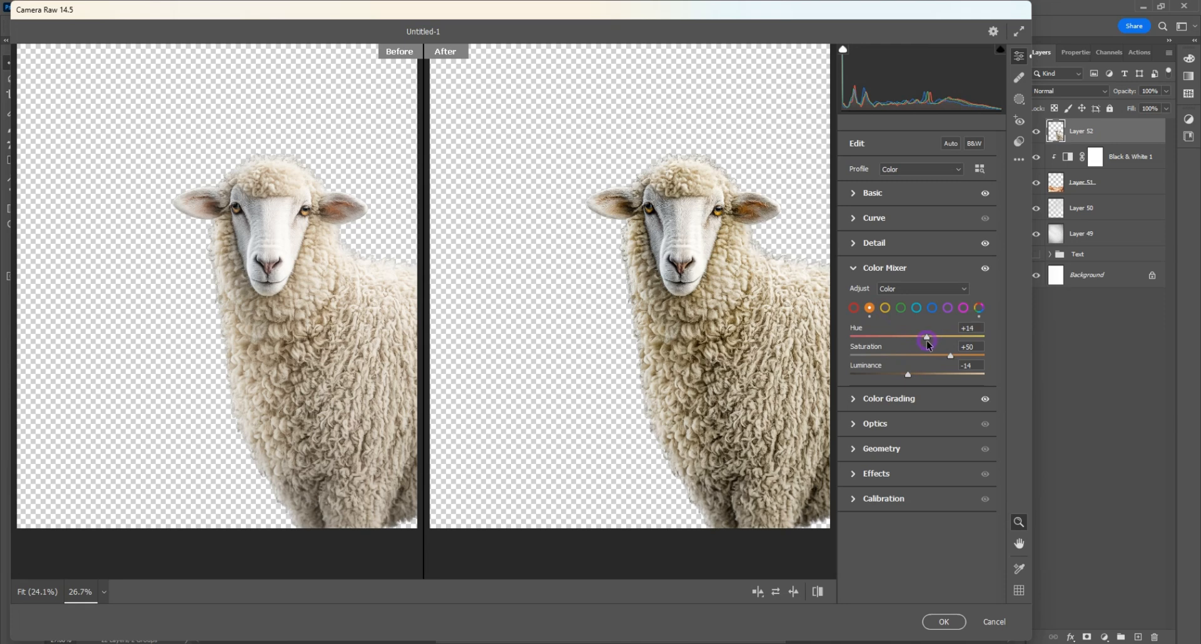
{"action": "left_click", "coordinate": [958, 621]}
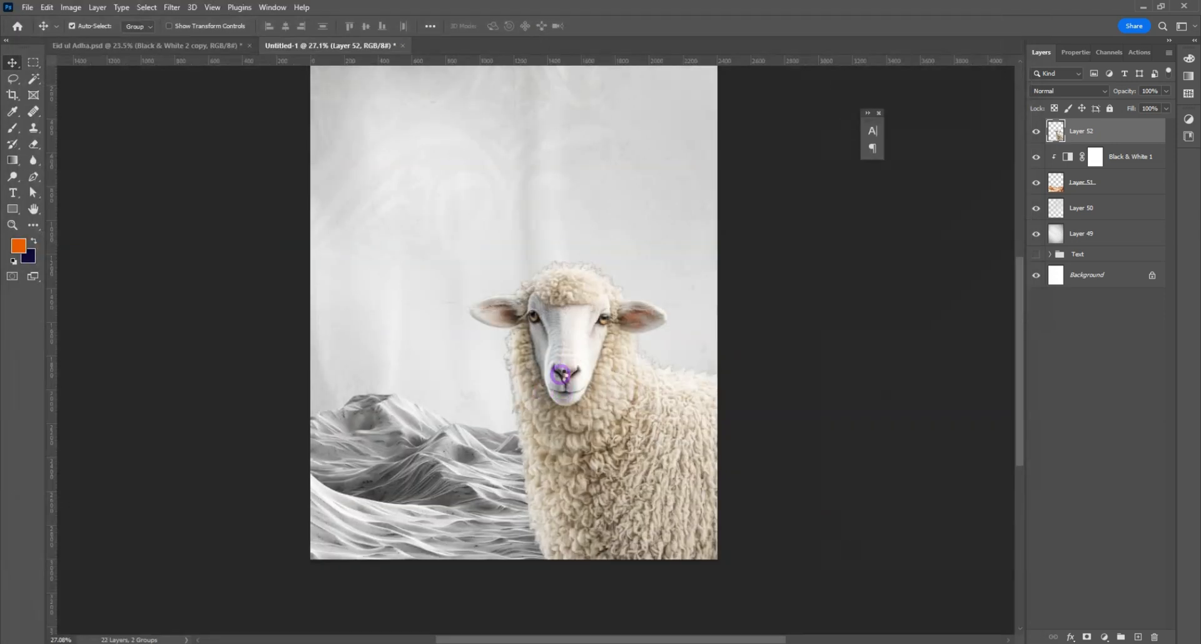
Step: Add a Black & White adjustment above the sheep with Reds 19, Yellows 24, Greens -32, Cyans -30, Blues 166 and Magentas -45
{"action": "scroll", "coordinate": [572, 365], "scroll_direction": "up", "scroll_amount": 1}
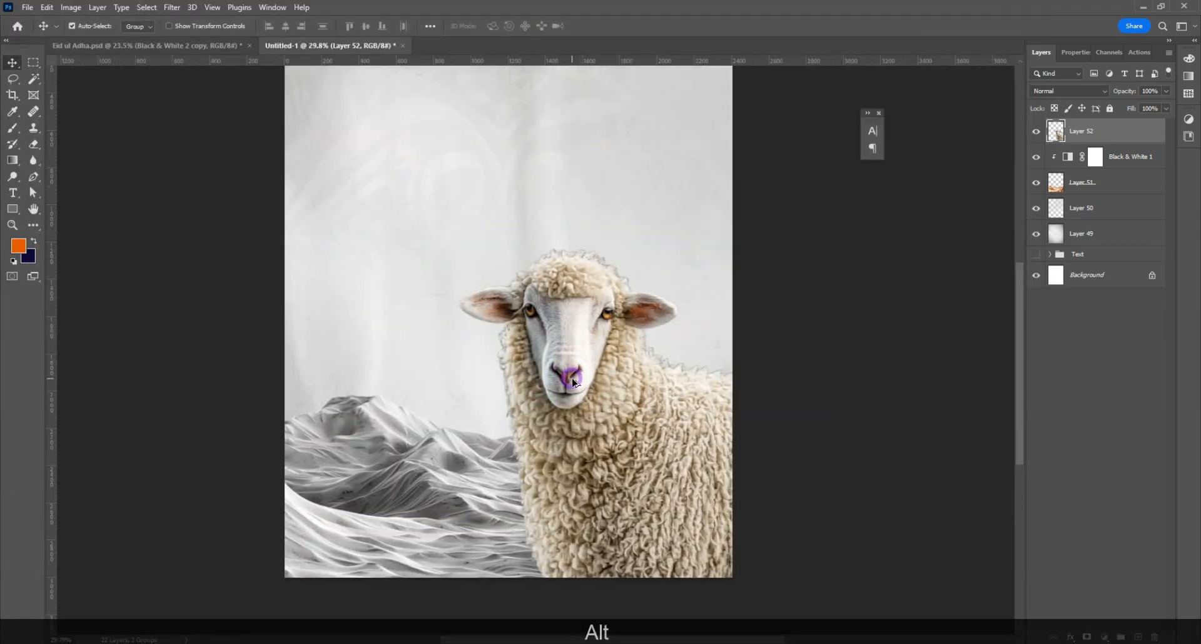
{"action": "scroll", "coordinate": [575, 370], "scroll_direction": "down", "scroll_amount": 1}
{"action": "scroll", "coordinate": [576, 368], "scroll_direction": "down", "scroll_amount": 1}
{"action": "left_click", "coordinate": [1104, 639]}
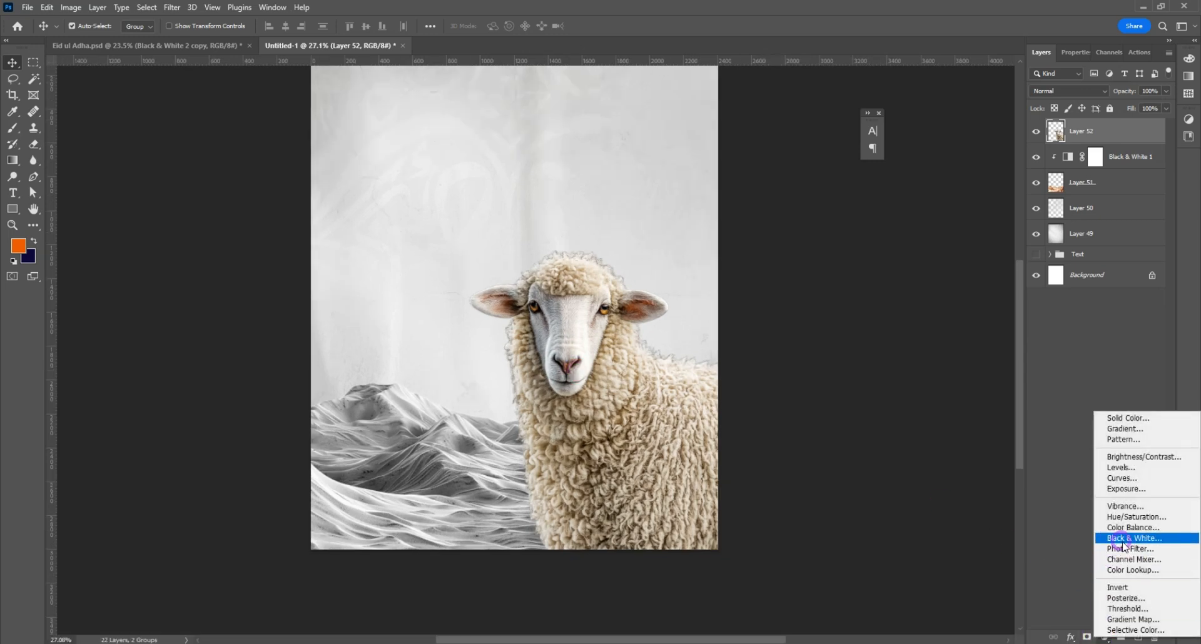
{"action": "left_click", "coordinate": [1123, 539]}
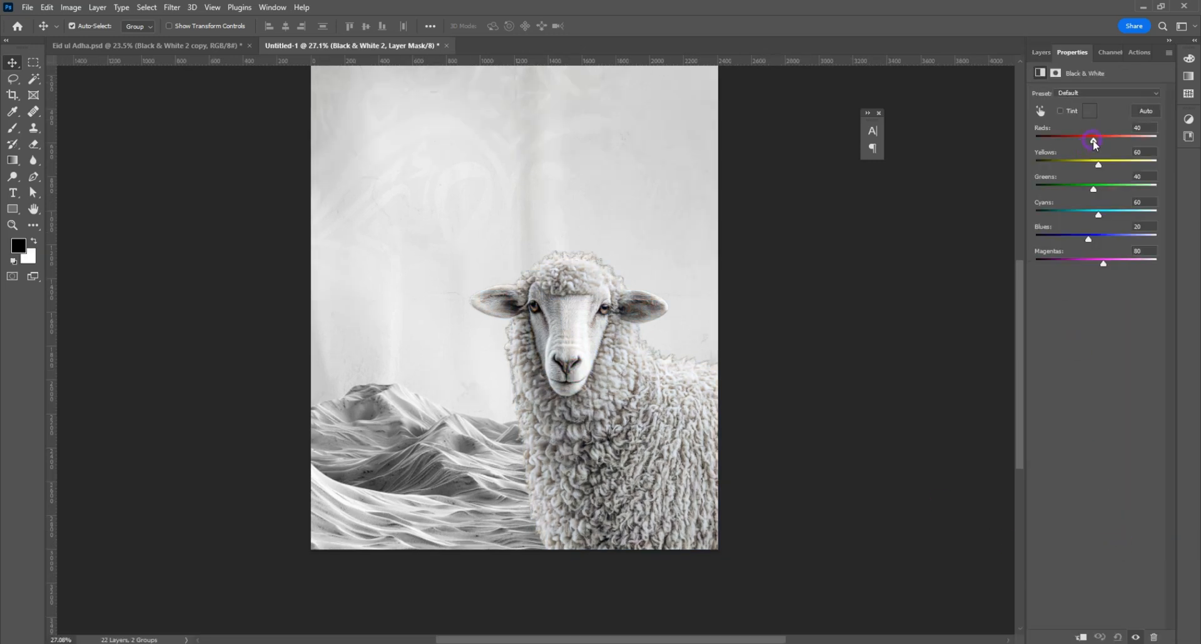
{"action": "left_click_drag", "start_coordinate": [1092, 145], "coordinate": [1095, 167]}
{"action": "left_click_drag", "start_coordinate": [1095, 140], "coordinate": [1087, 146]}
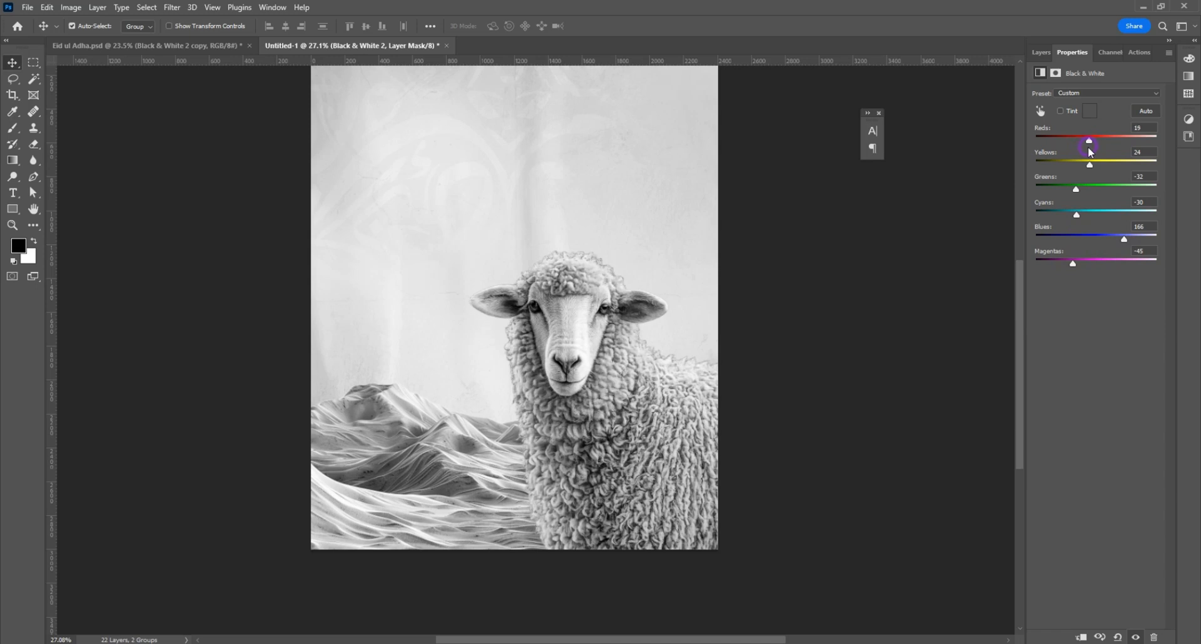
Step: Clip the Black & White 2 adjustment to the sheep layer
{"action": "left_click", "coordinate": [1041, 52]}
{"action": "right_click", "coordinate": [1116, 136]}
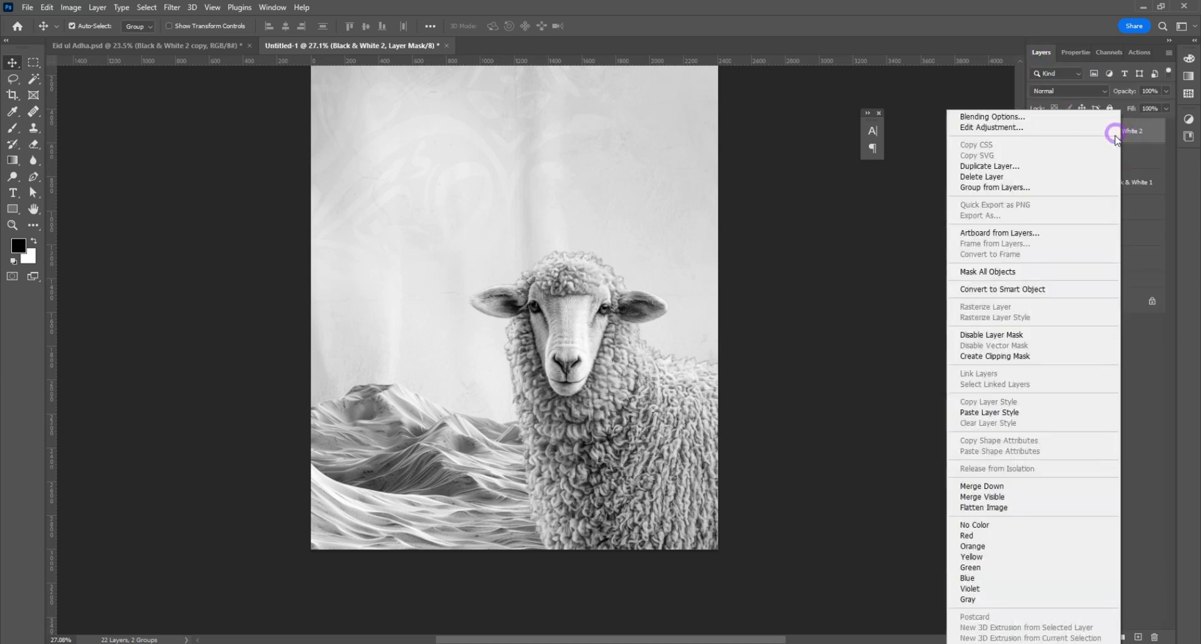
{"action": "left_click", "coordinate": [995, 356]}
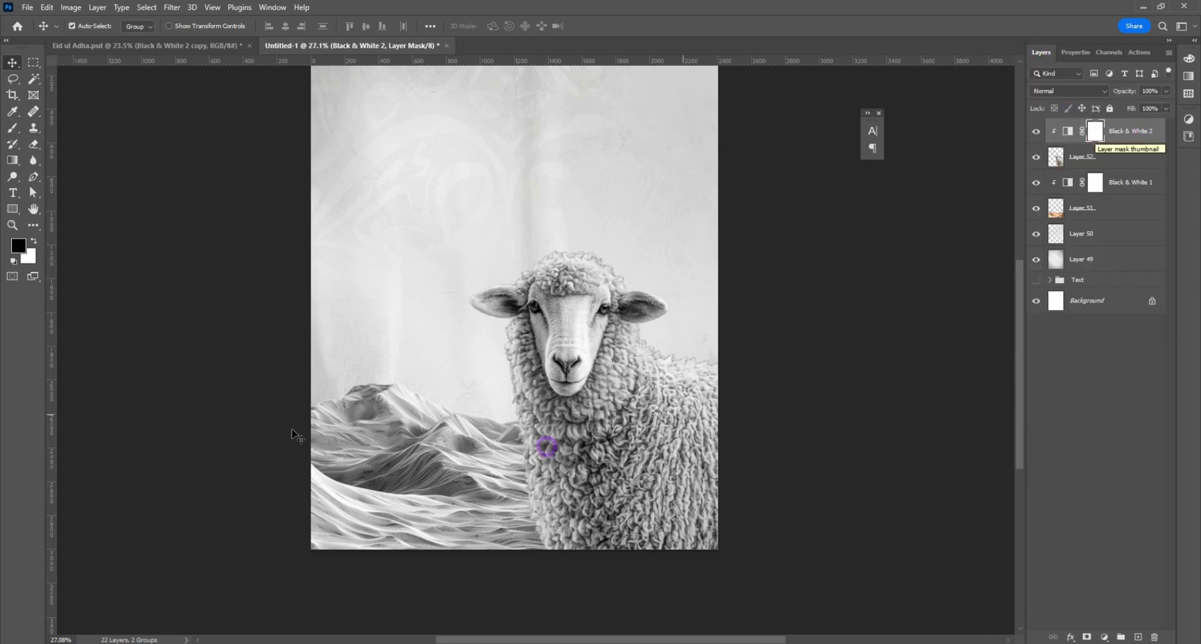
Step: Paint black on the Black & White 2 mask over the sheep's left-hand eye, using a size 60 brush at 62% opacity and 70% flow
{"action": "left_click", "coordinate": [14, 127]}
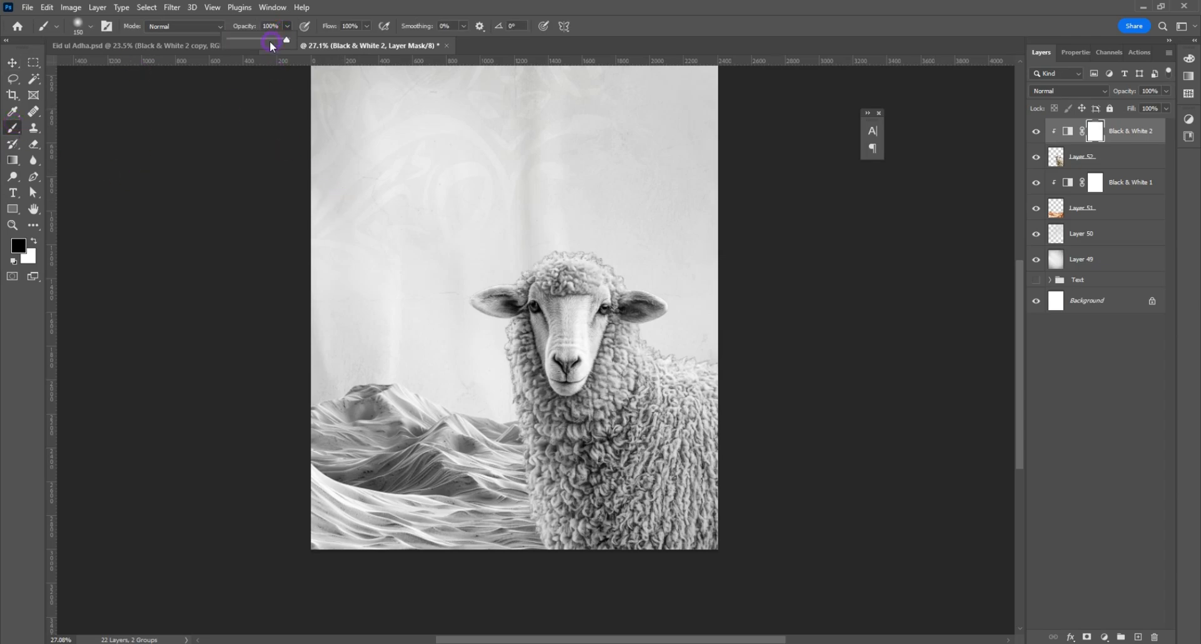
{"action": "left_click_drag", "start_coordinate": [271, 45], "coordinate": [265, 43]}
{"action": "left_click", "coordinate": [366, 26]}
{"action": "scroll", "coordinate": [535, 306], "scroll_direction": "up", "scroll_amount": 10, "text": "alt"}
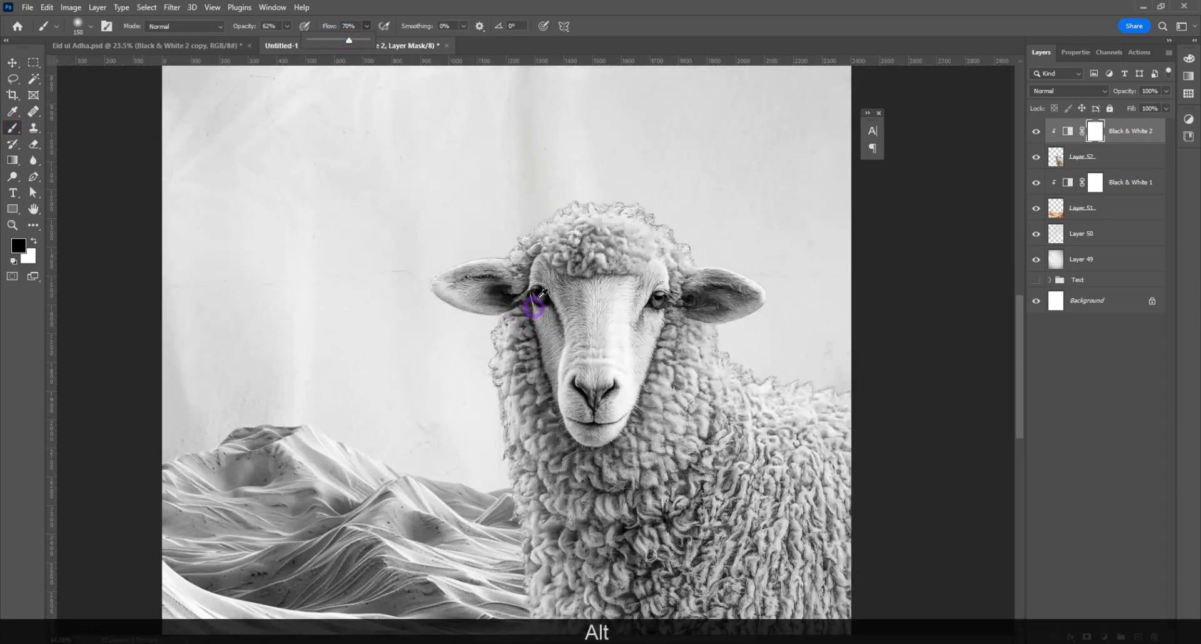
{"action": "key", "text": "bracketleft"}
{"action": "key", "text": "bracketleft"}
{"action": "key", "text": "bracketleft"}
{"action": "key", "text": "bracketleft"}
{"action": "key", "text": "bracketleft"}
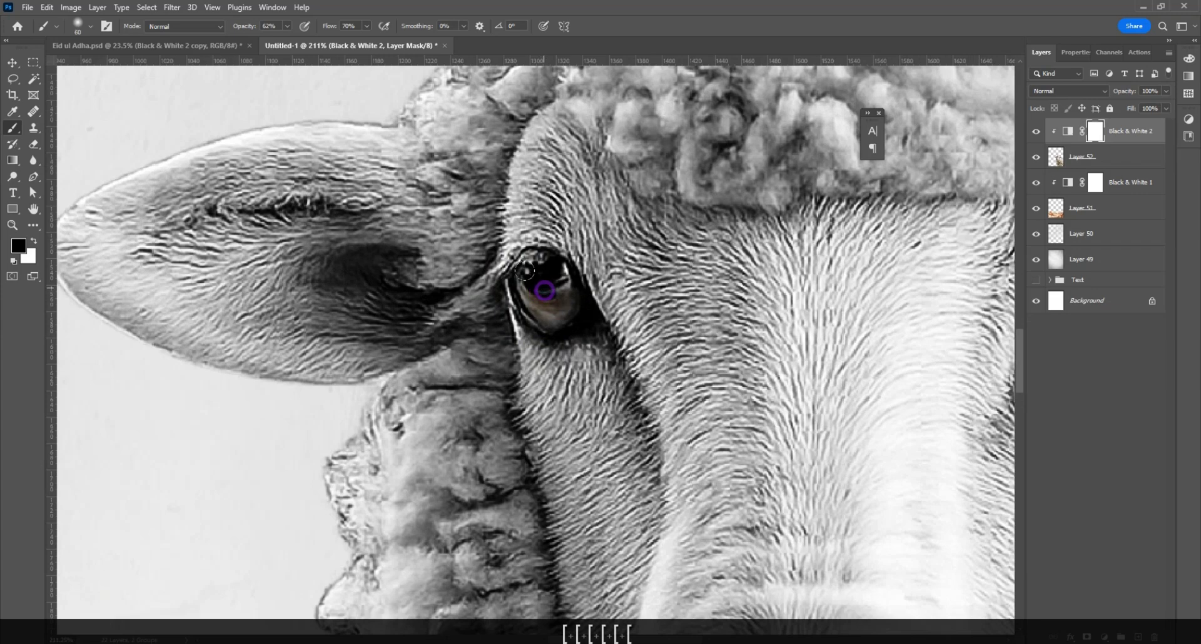
{"action": "left_click_drag", "start_coordinate": [545, 291], "coordinate": [540, 286]}
{"action": "scroll", "coordinate": [531, 318], "scroll_direction": "down", "scroll_amount": 6, "text": "alt"}
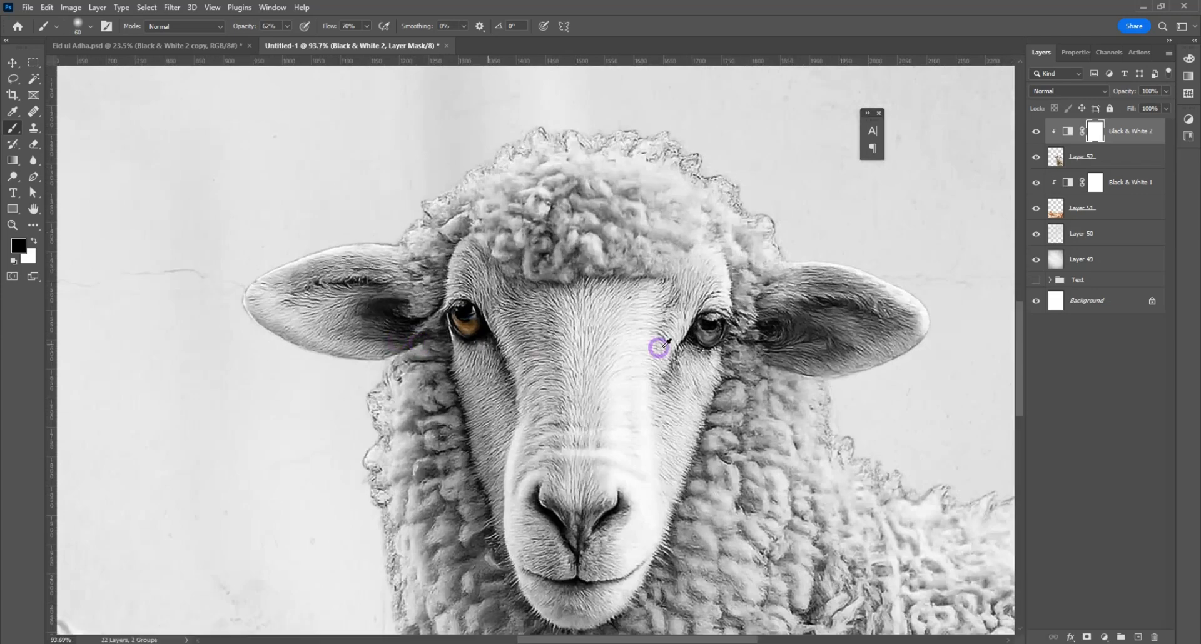
Step: Paint black on the Black & White 2 mask over the sheep's right-hand eye to bring back its color
{"action": "scroll", "coordinate": [702, 327], "scroll_direction": "up", "scroll_amount": 4, "text": "alt"}
{"action": "scroll", "coordinate": [718, 342], "scroll_direction": "down", "scroll_amount": 6, "text": "alt"}
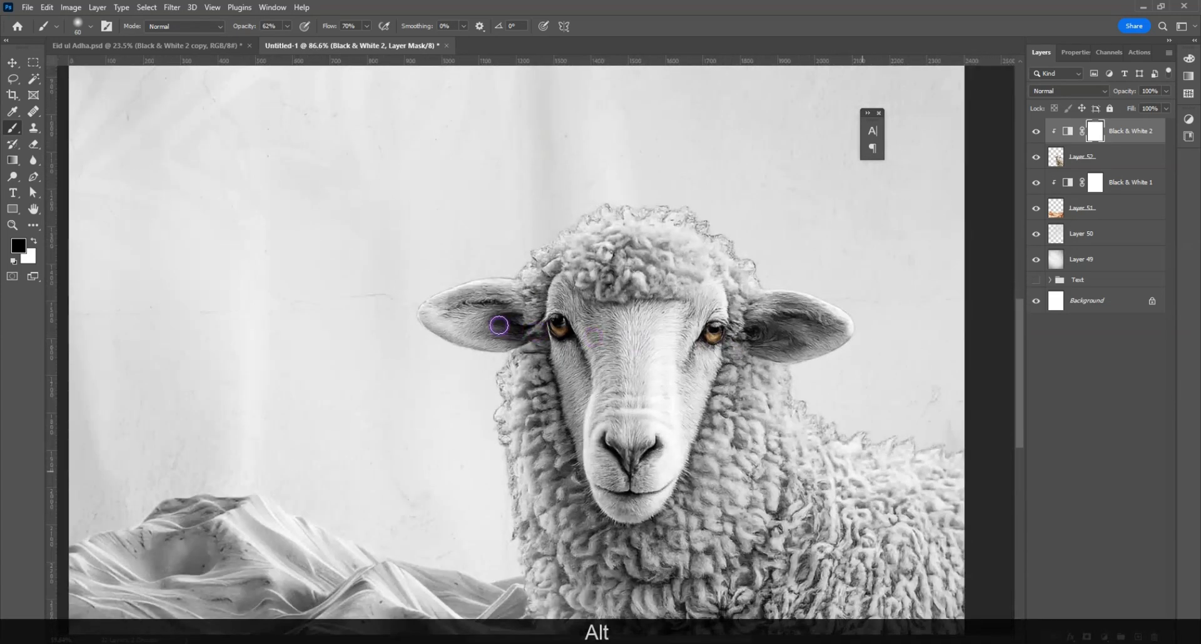
{"action": "left_click", "coordinate": [13, 63]}
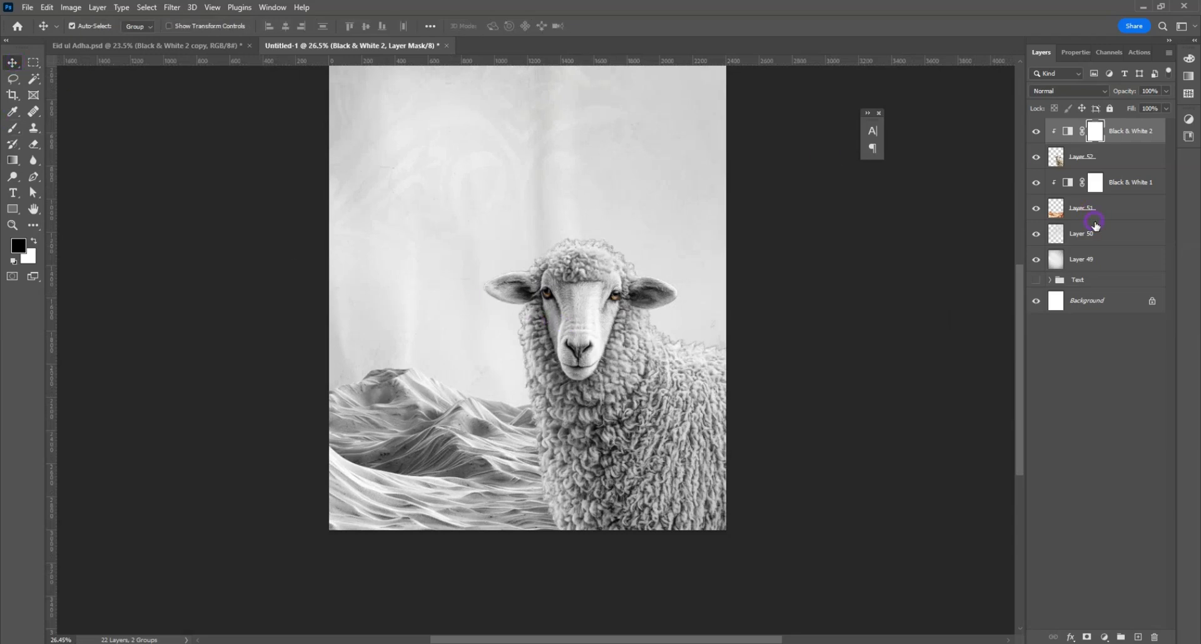
Step: Add a layer above Layer 50 and draw a 1311 px circle behind the sheep, filled with orange and without a stroke
{"action": "left_click", "coordinate": [1096, 226]}
{"action": "left_click", "coordinate": [1138, 637]}
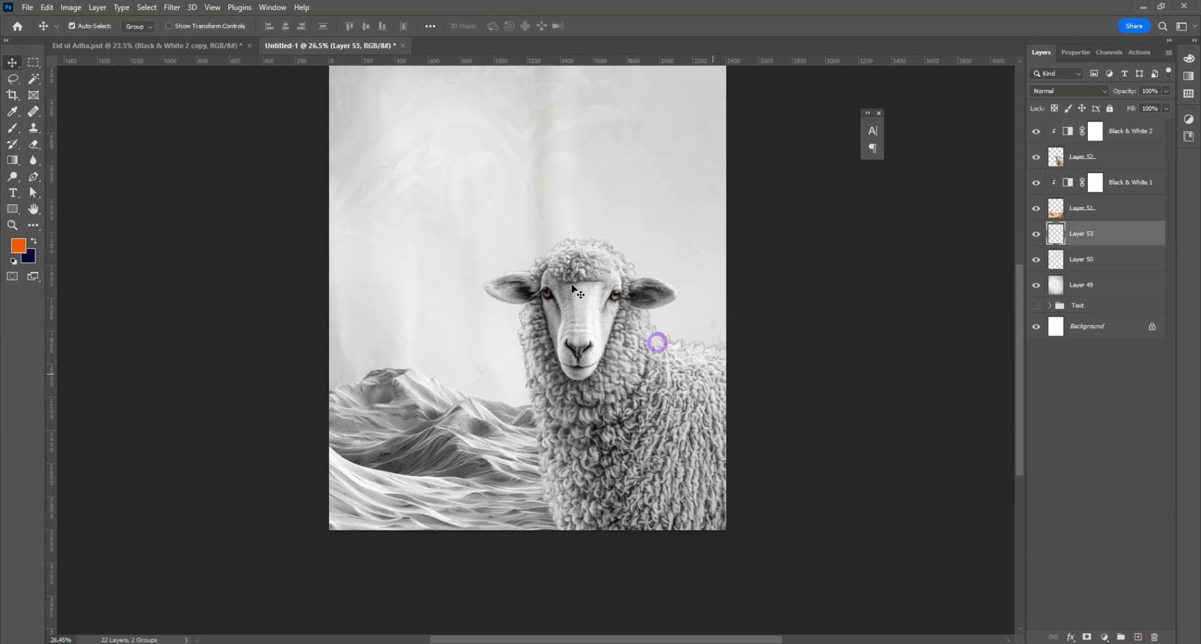
{"action": "left_click", "coordinate": [12, 215]}
{"action": "left_click", "coordinate": [511, 267]}
{"action": "left_click_drag", "start_coordinate": [488, 253], "coordinate": [706, 469]}
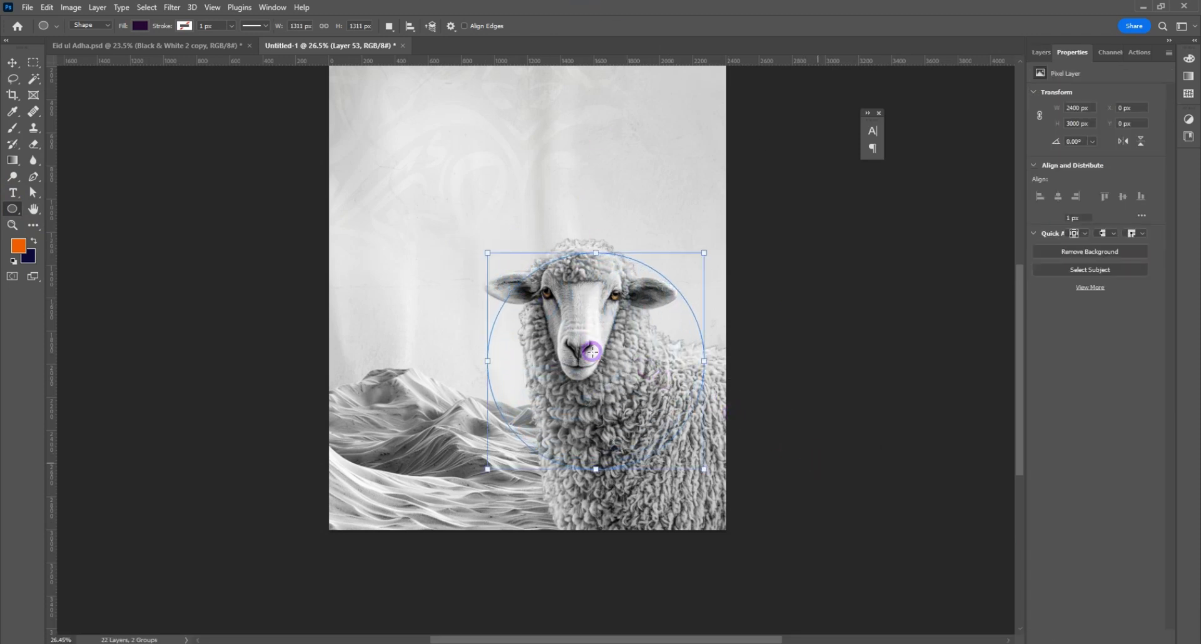
{"action": "left_click", "coordinate": [140, 25]}
{"action": "left_click", "coordinate": [84, 92]}
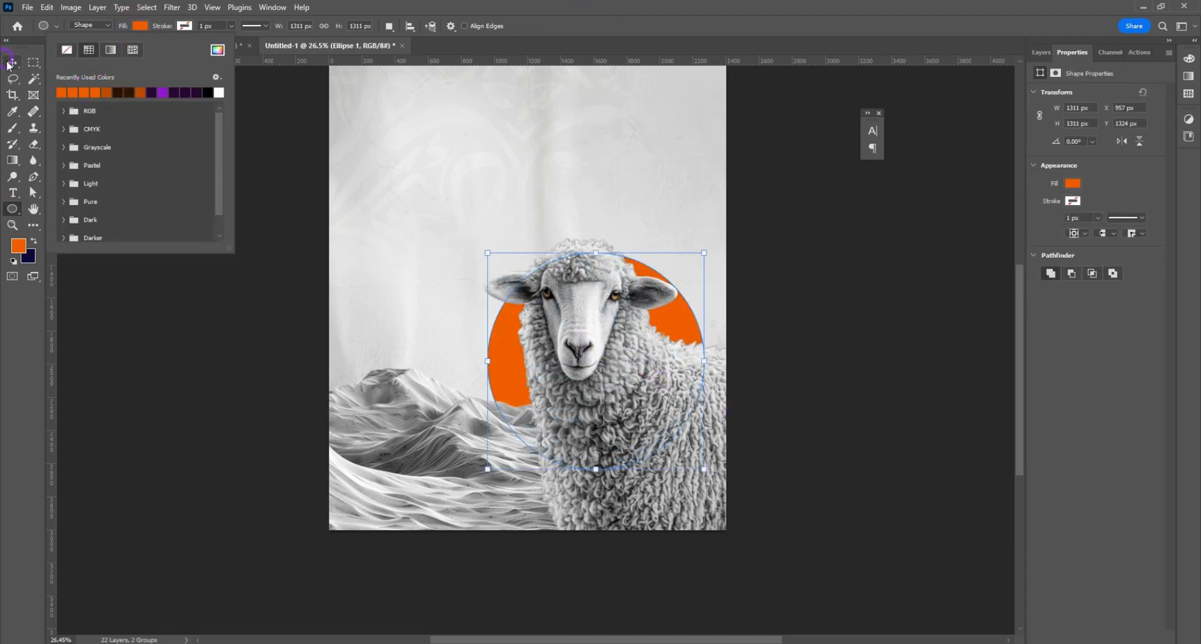
Step: Move the orange circle up behind the sheep's head and scale it to about 1356 px wide
{"action": "key", "text": "v"}
{"action": "mouse_move", "coordinate": [690, 325]}
{"action": "left_mouse_down"}
{"action": "mouse_move", "coordinate": [692, 287]}
{"action": "mouse_move", "coordinate": [678, 276]}
{"action": "mouse_move", "coordinate": [692, 313]}
{"action": "left_mouse_up"}
{"action": "key", "text": "ctrl+t"}
{"action": "key", "text": "Return"}
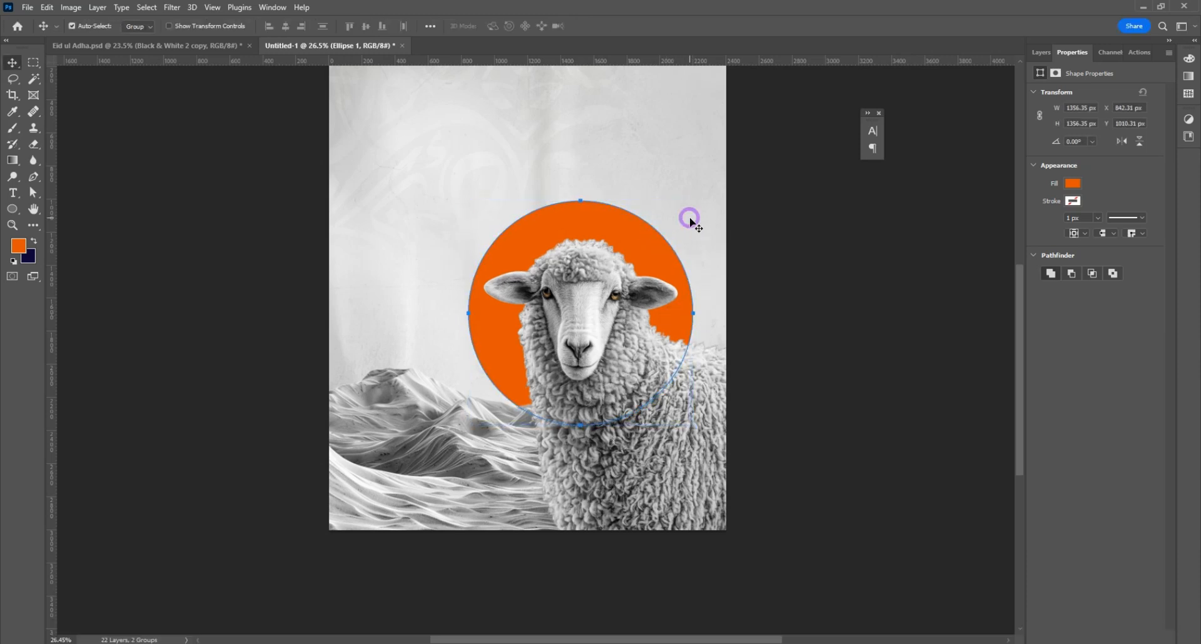
Step: Duplicate the orange circle and enlarge the lower one, Ellipse 1, to about 108% from its center
{"action": "left_click", "coordinate": [1040, 54]}
{"action": "key", "text": "ctrl+j"}
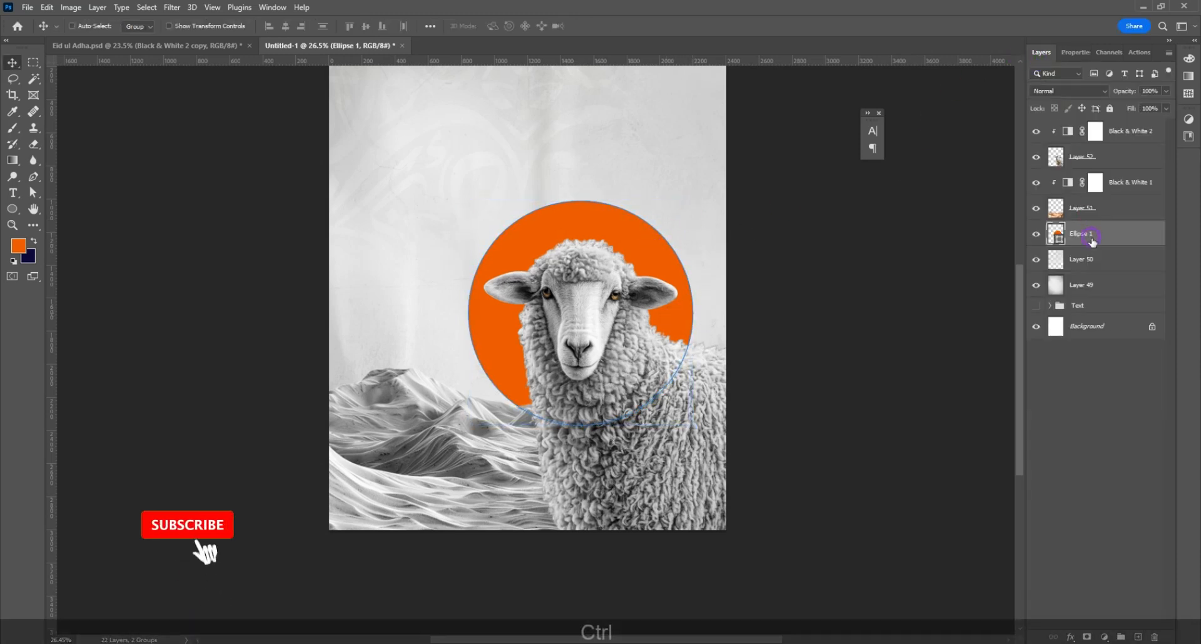
{"action": "left_click", "coordinate": [1092, 260]}
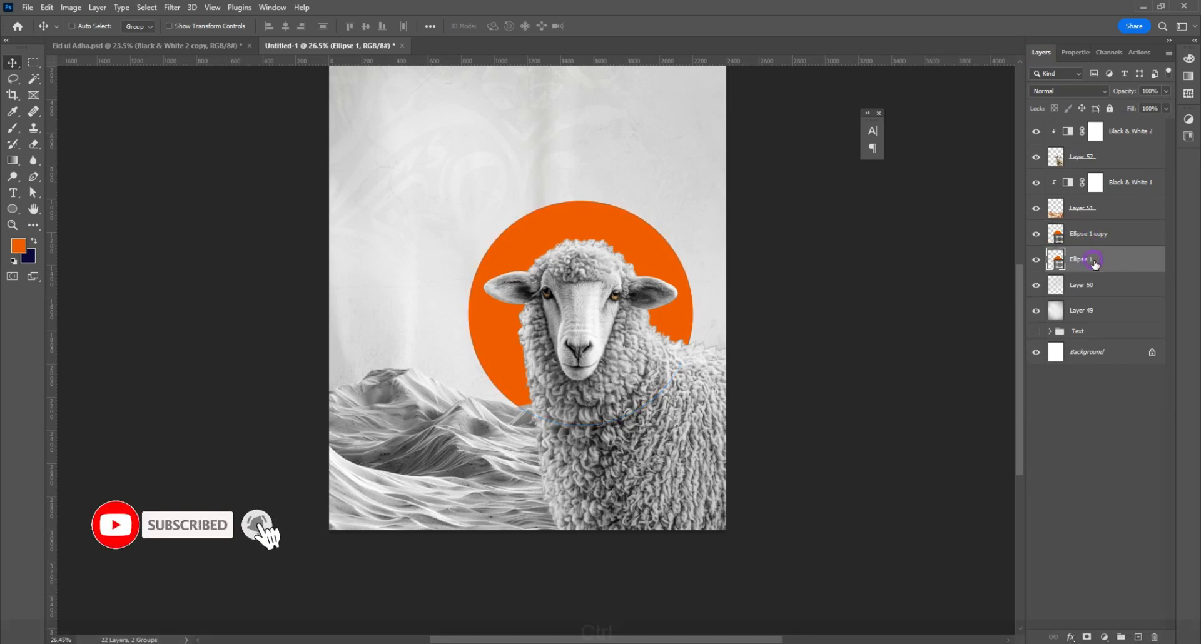
{"action": "key", "text": "ctrl+t"}
{"action": "left_click_drag", "start_coordinate": [695, 312], "coordinate": [703, 314]}
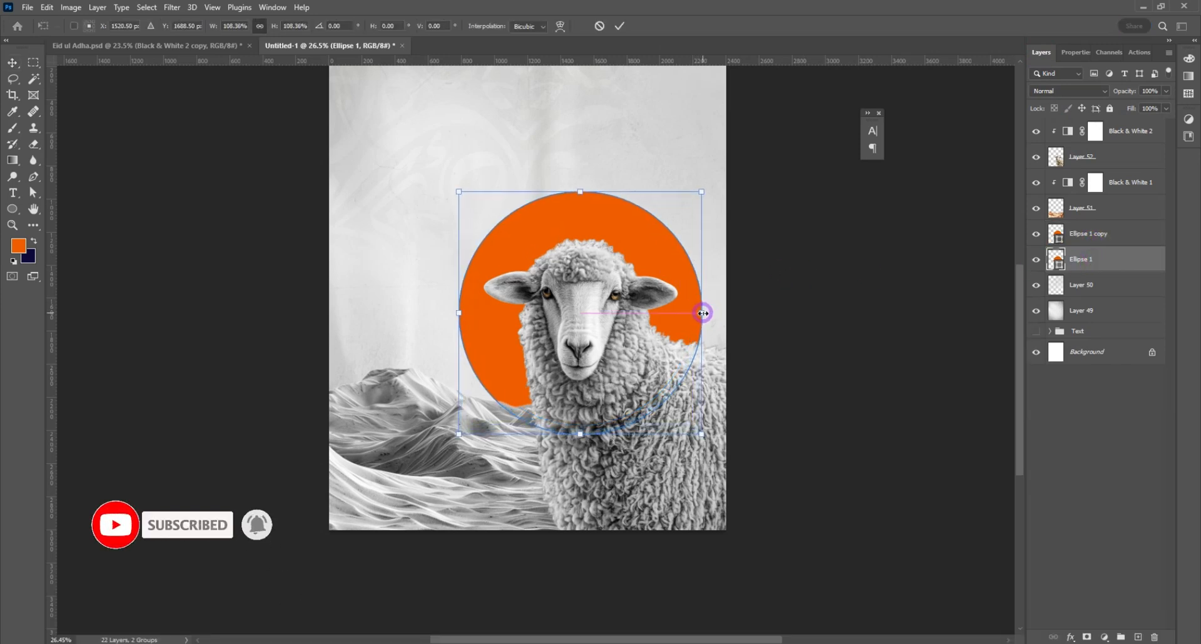
{"action": "key", "text": "Return"}
Step: Set the lower circle's opacity to 50% and enlarge it by a further factor of about 104% to widen the ring
{"action": "left_click", "coordinate": [1166, 91]}
{"action": "left_click_drag", "start_coordinate": [1154, 103], "coordinate": [1139, 107]}
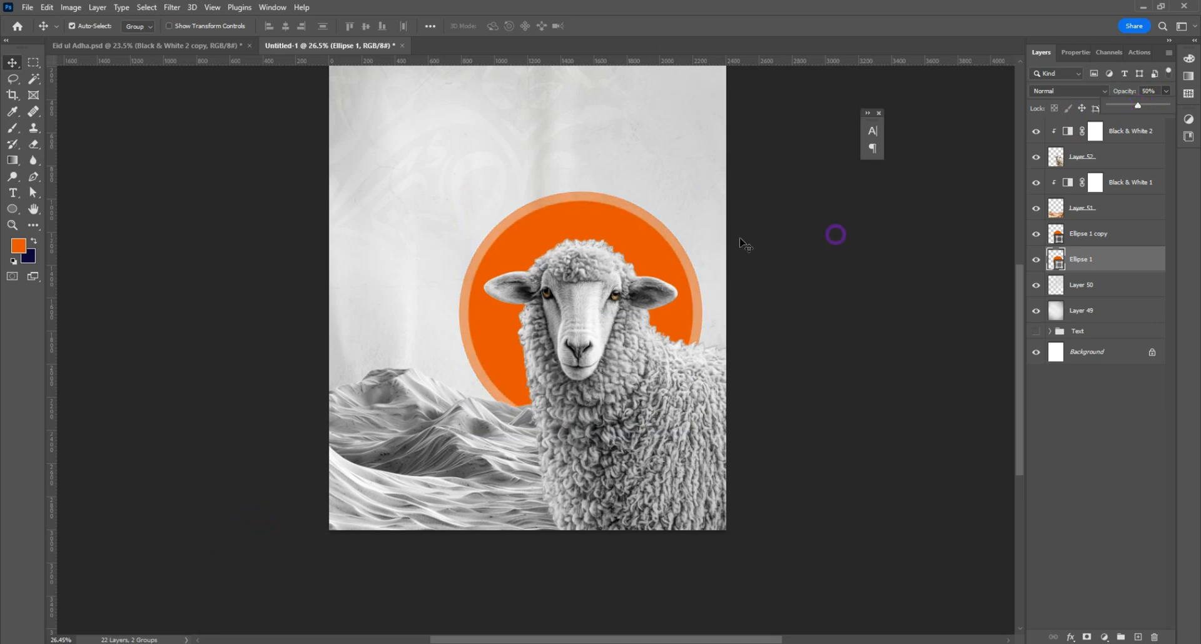
{"action": "key", "text": "ctrl+t"}
{"action": "left_click_drag", "start_coordinate": [703, 311], "coordinate": [706, 313]}
{"action": "key", "text": "Return"}
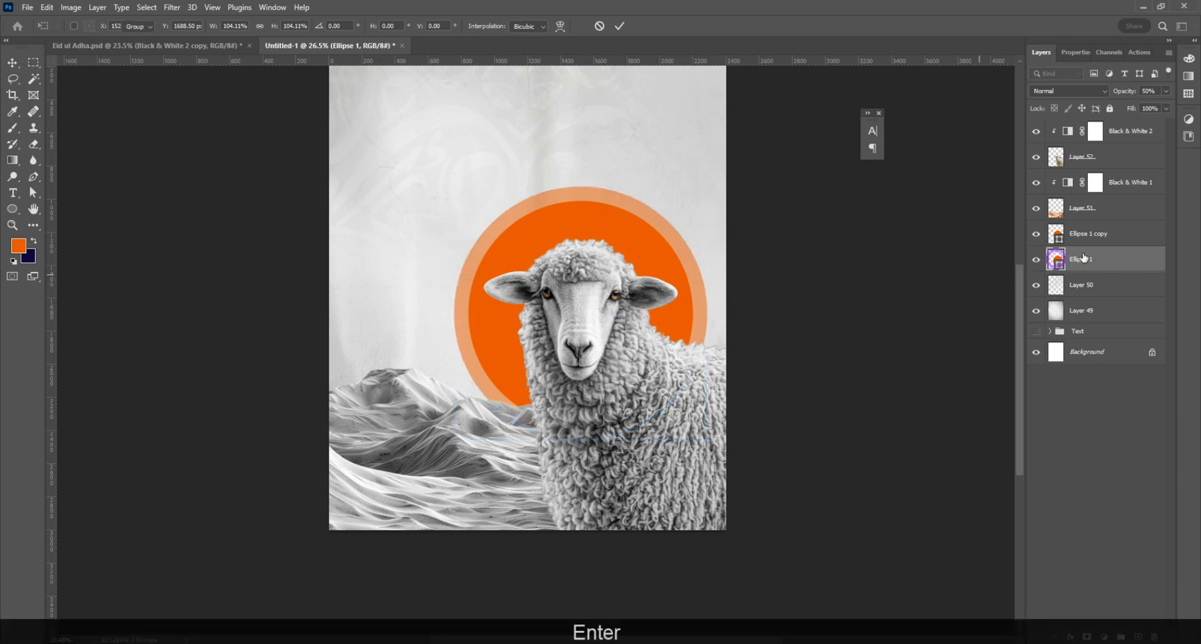
{"action": "left_click", "coordinate": [1085, 234], "text": "shift"}
{"action": "left_click_drag", "start_coordinate": [639, 243], "coordinate": [644, 245]}
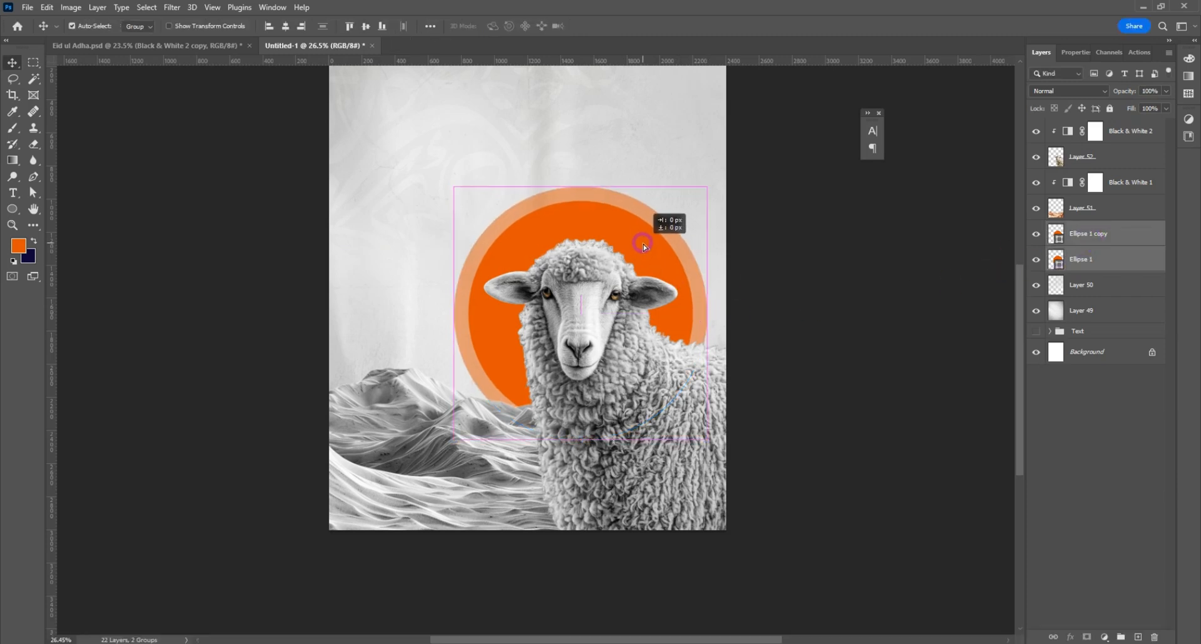
{"action": "left_click", "coordinate": [659, 407]}
{"action": "key", "text": "ctrl+z"}
Step: Move the sheep slightly down, and shift the dunes with their Black & White 1 adjustment down as well
{"action": "left_click_drag", "start_coordinate": [658, 410], "coordinate": [671, 429]}
{"action": "left_click", "coordinate": [1082, 159], "text": "shift"}
{"action": "left_click", "coordinate": [1116, 183]}
{"action": "left_click_drag", "start_coordinate": [415, 389], "coordinate": [421, 414]}
Step: Move both orange circles together slightly down behind the sheep's head
{"action": "left_click", "coordinate": [659, 249]}
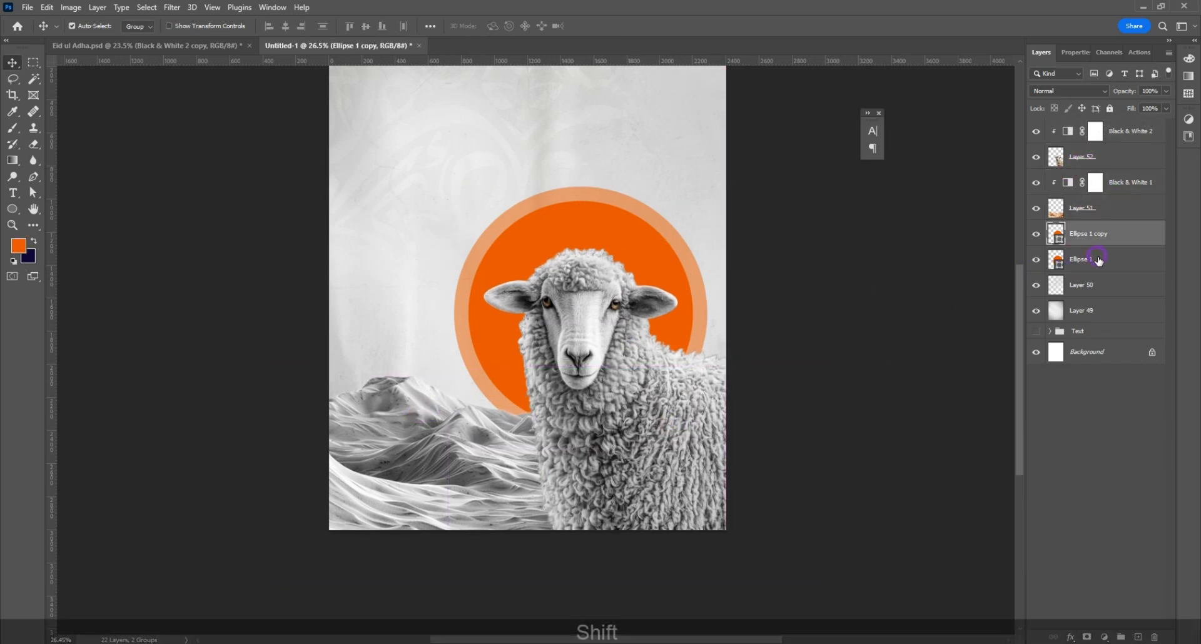
{"action": "left_click", "coordinate": [1098, 259], "text": "shift"}
{"action": "mouse_move", "coordinate": [649, 255]}
{"action": "left_mouse_down"}
{"action": "mouse_move", "coordinate": [651, 270]}
{"action": "mouse_move", "coordinate": [649, 261]}
{"action": "left_mouse_up"}
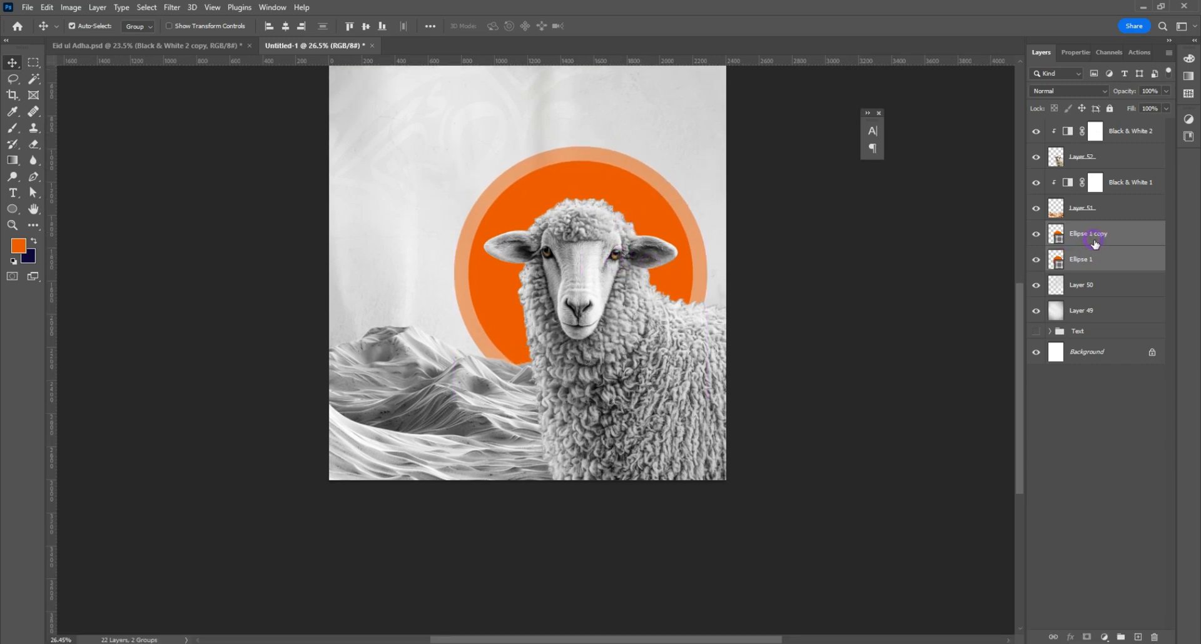
Step: Convert the two circle layers into one Smart Object and set its blend mode to Darken
{"action": "right_click", "coordinate": [1095, 244]}
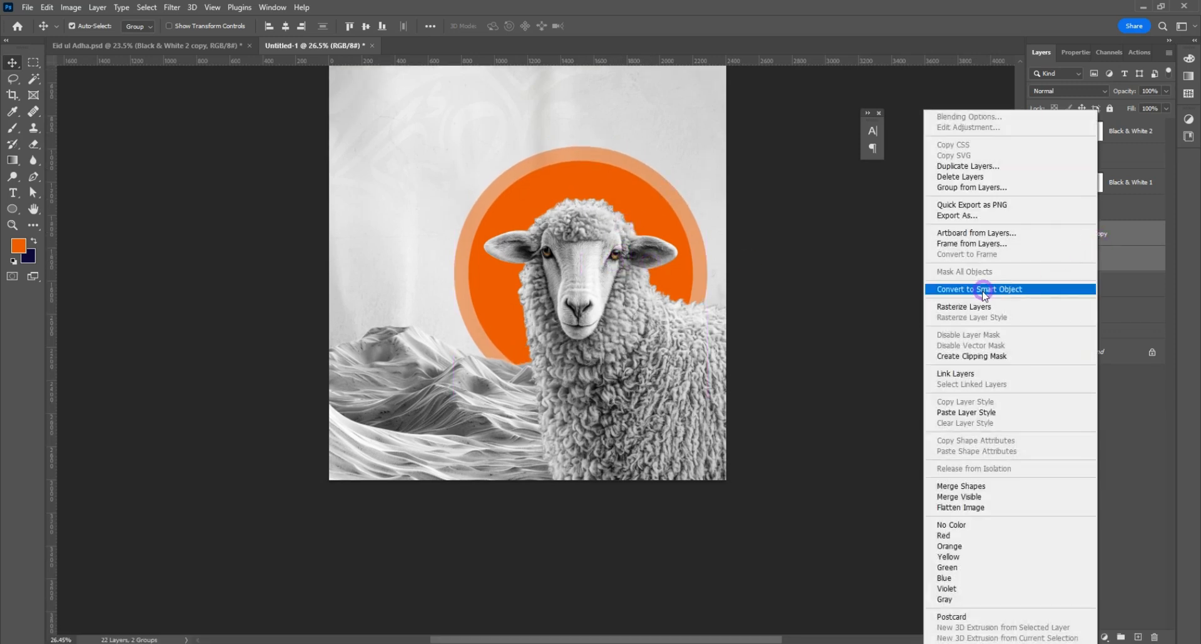
{"action": "left_click", "coordinate": [1101, 287]}
{"action": "left_click", "coordinate": [1052, 91]}
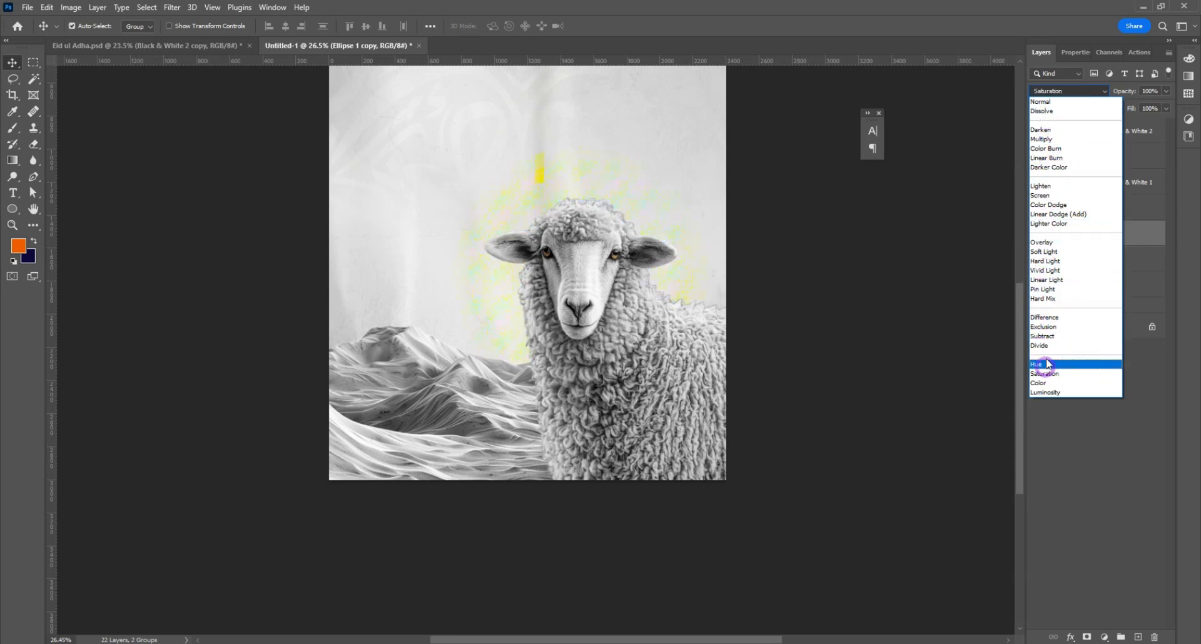
{"action": "left_click", "coordinate": [1056, 130]}
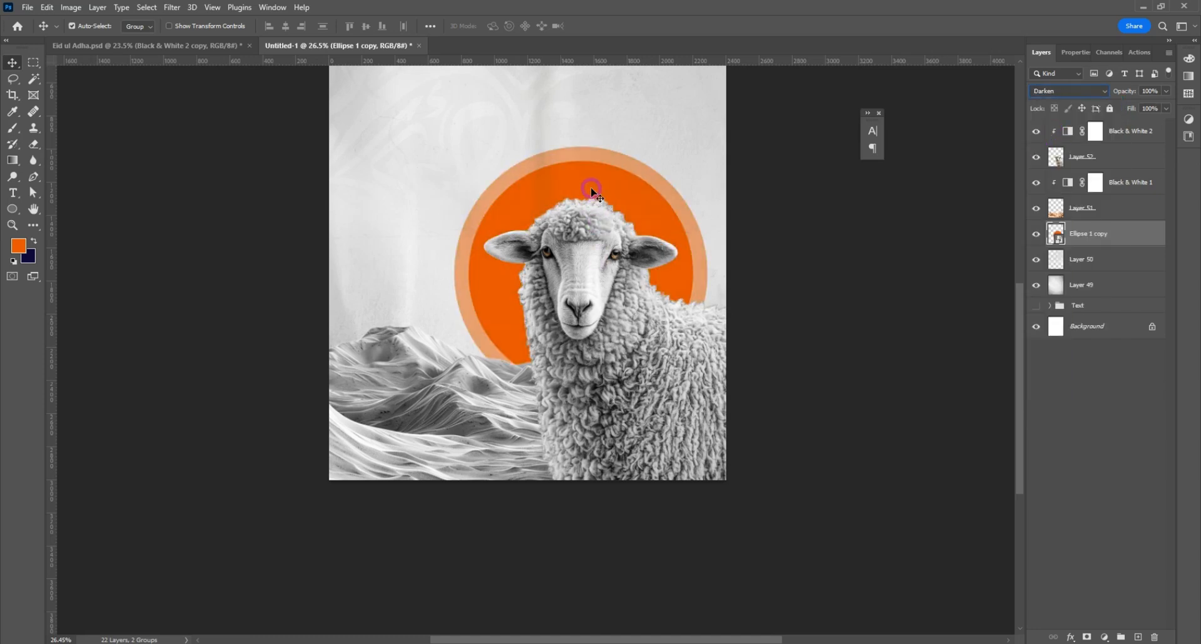
Step: Open the Pngtree palm leaf shadow PNG and bring its leaves into the poster document
{"action": "scroll", "coordinate": [563, 238], "scroll_direction": "up", "scroll_amount": 6}
{"action": "left_click", "coordinate": [28, 7]}
{"action": "left_click", "coordinate": [63, 32]}
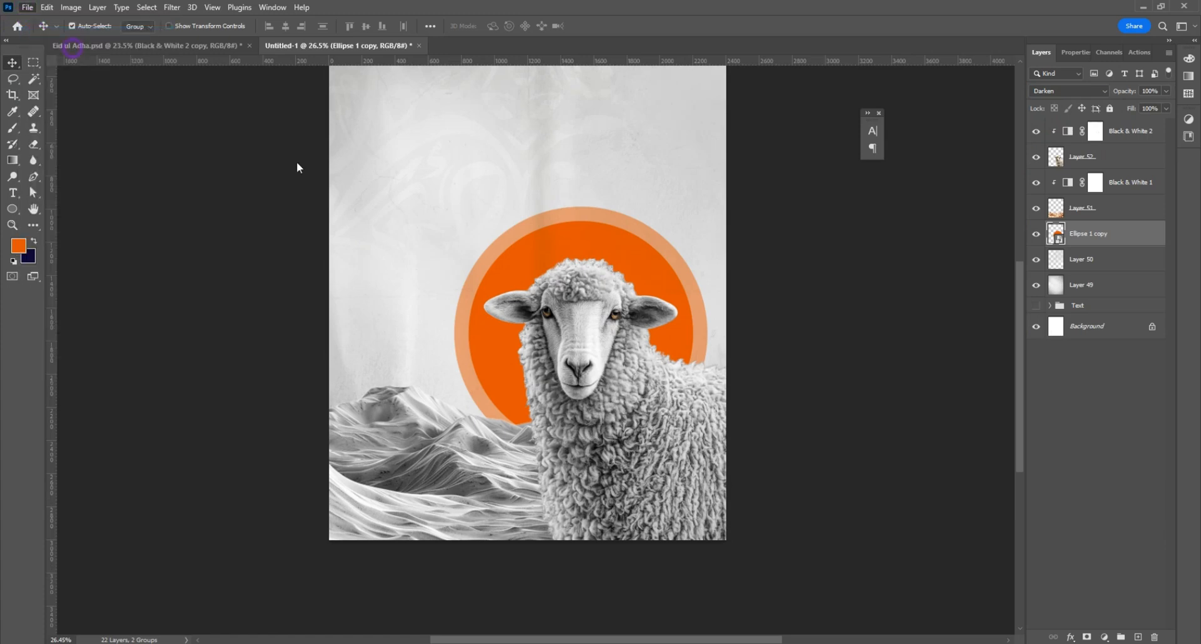
{"action": "double_click", "coordinate": [356, 188]}
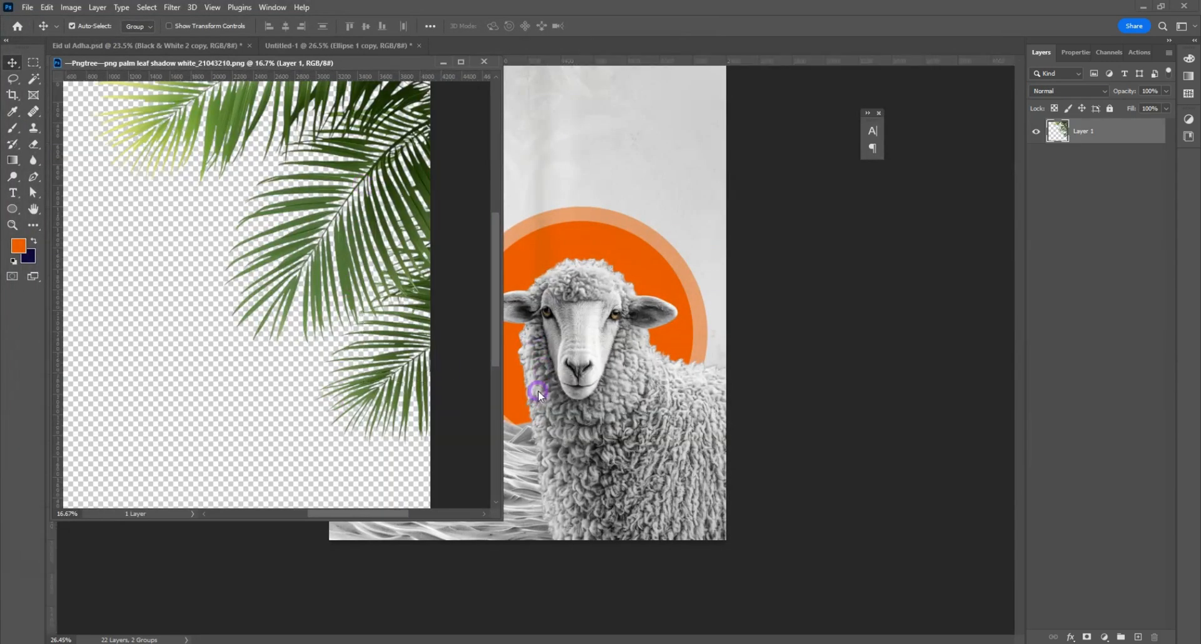
{"action": "left_click_drag", "start_coordinate": [418, 176], "coordinate": [463, 235]}
Step: Scale down and reposition the palm leaves over the dunes, and place their layer on top of the layer stack
{"action": "key", "text": "ctrl+t"}
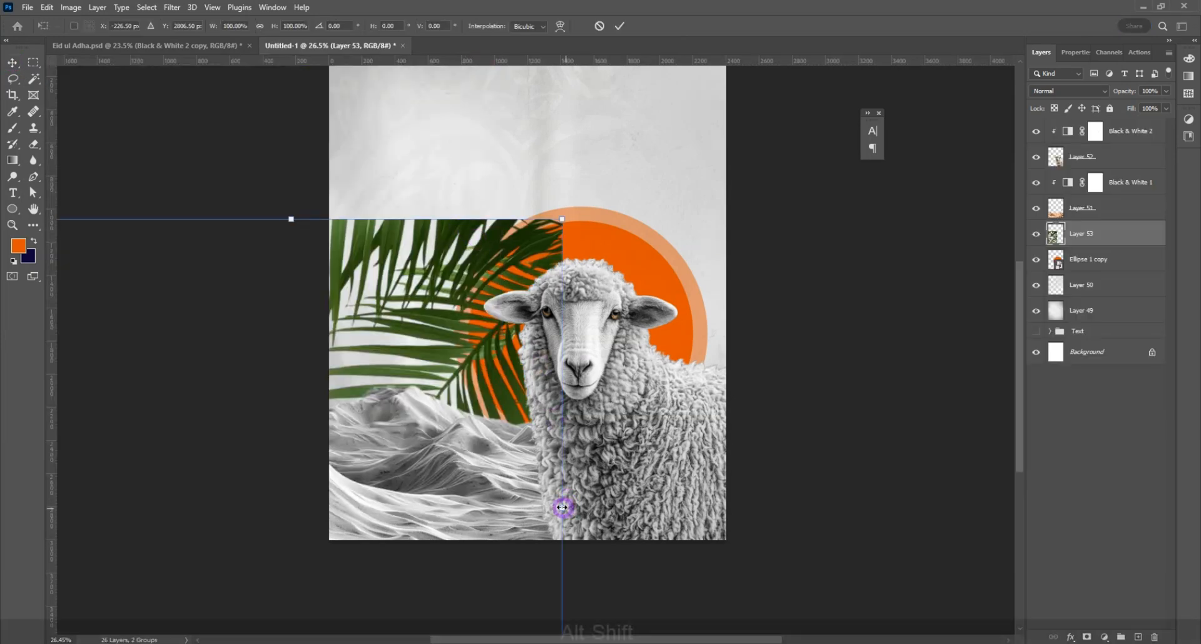
{"action": "left_click_drag", "start_coordinate": [563, 505], "coordinate": [413, 489]}
{"action": "left_click_drag", "start_coordinate": [352, 479], "coordinate": [430, 385]}
{"action": "key", "text": "Return"}
{"action": "left_click_drag", "start_coordinate": [1082, 234], "coordinate": [1088, 128]}
Step: Flip the palm leaves horizontally and vertically, then shrink them and fit them into the poster's lower-left corner
{"action": "key", "text": "ctrl+t"}
{"action": "right_click", "coordinate": [443, 337]}
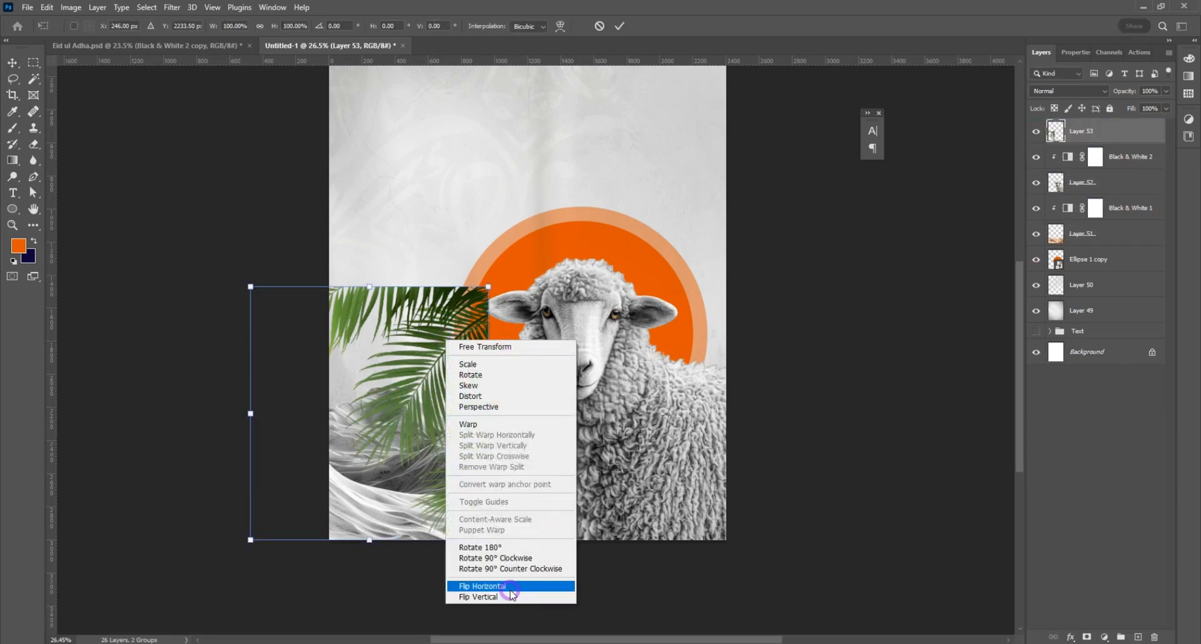
{"action": "left_click", "coordinate": [460, 581]}
{"action": "right_click", "coordinate": [423, 343]}
{"action": "left_click", "coordinate": [470, 592]}
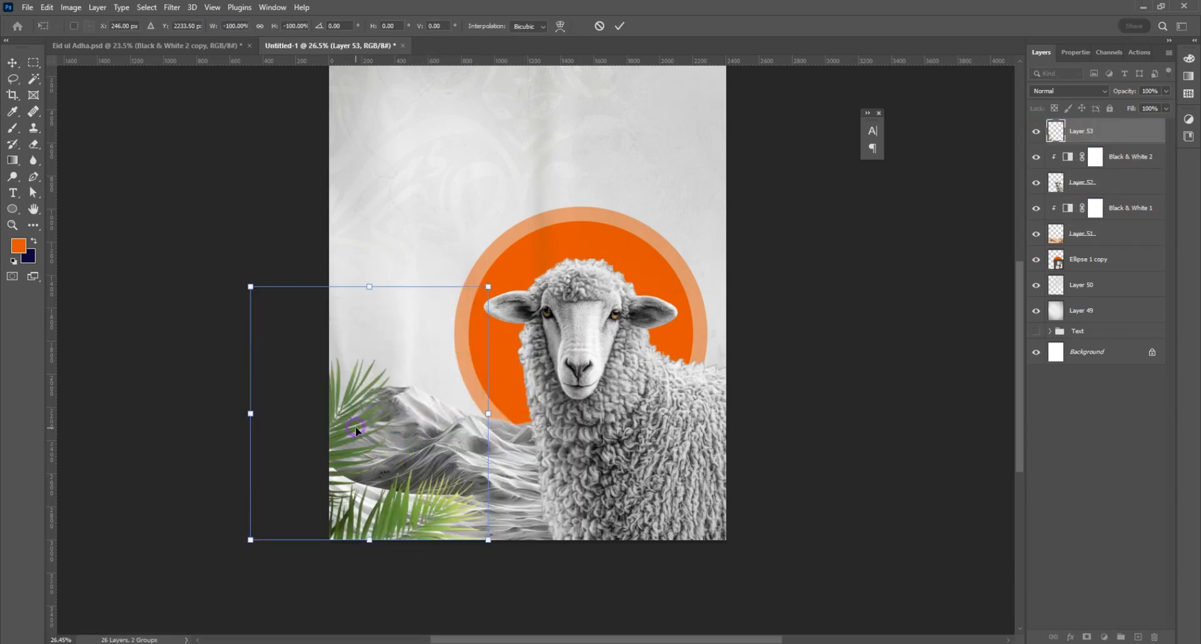
{"action": "left_click_drag", "start_coordinate": [355, 427], "coordinate": [435, 429]}
{"action": "left_click_drag", "start_coordinate": [565, 288], "coordinate": [494, 361]}
{"action": "key", "text": "Return"}
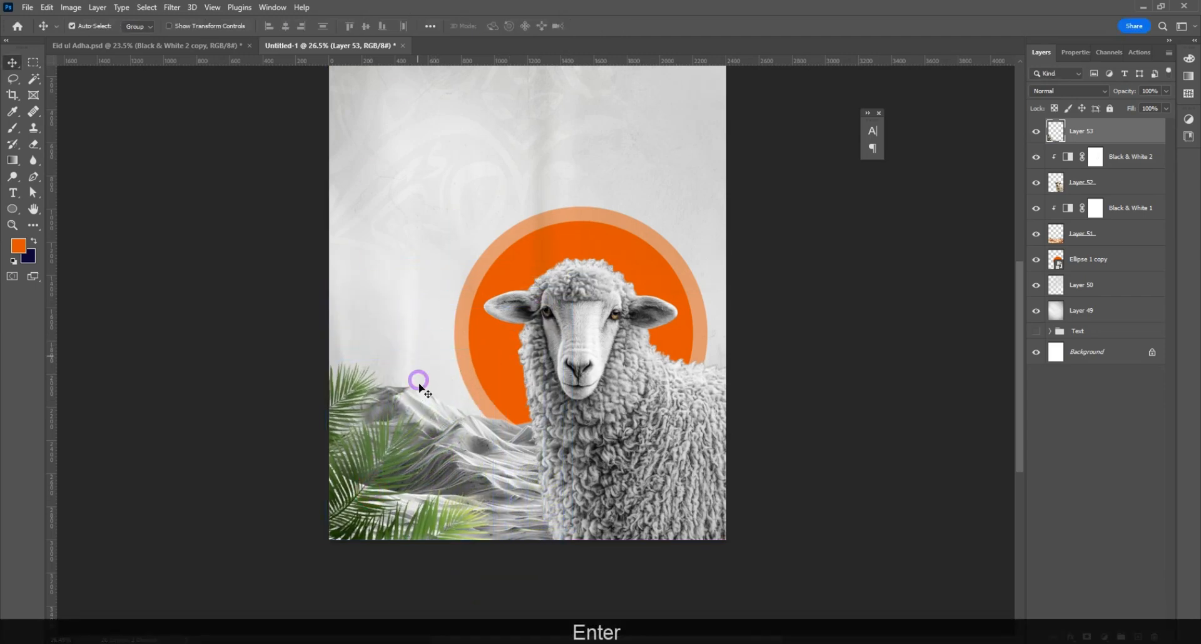
Step: Apply a Camera Raw filter to the palm leaves with Exposure -0.75, Contrast -51 and Highlights -32
{"action": "scroll", "coordinate": [325, 251], "scroll_direction": "down", "scroll_amount": 3}
{"action": "left_click", "coordinate": [172, 7]}
{"action": "left_click", "coordinate": [192, 101]}
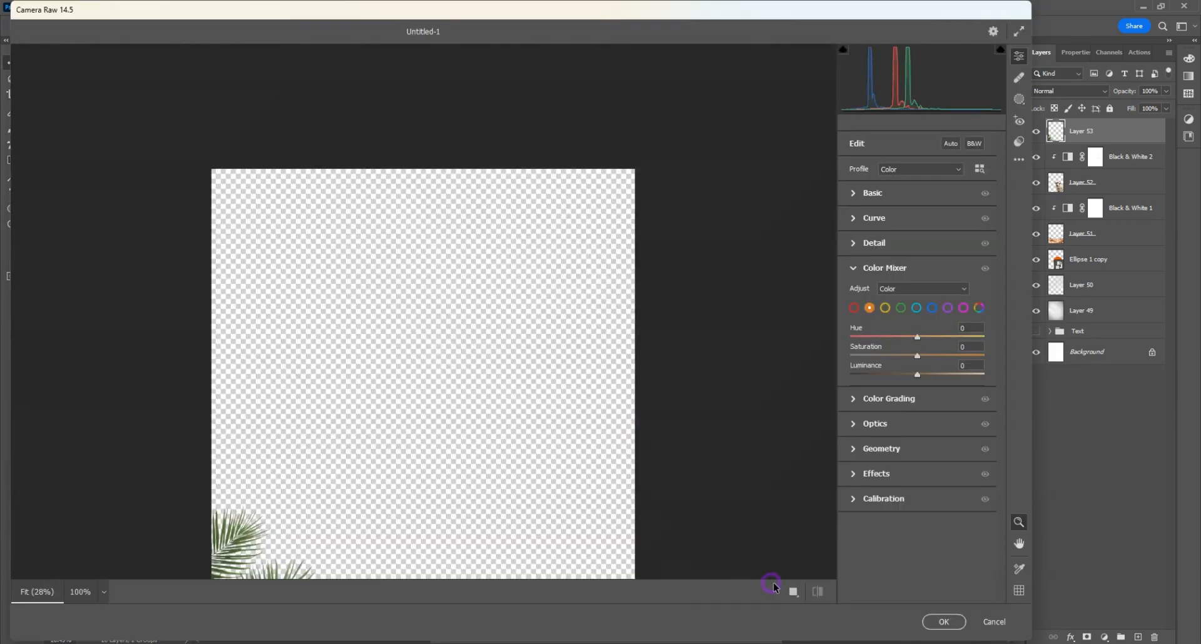
{"action": "left_click", "coordinate": [758, 592]}
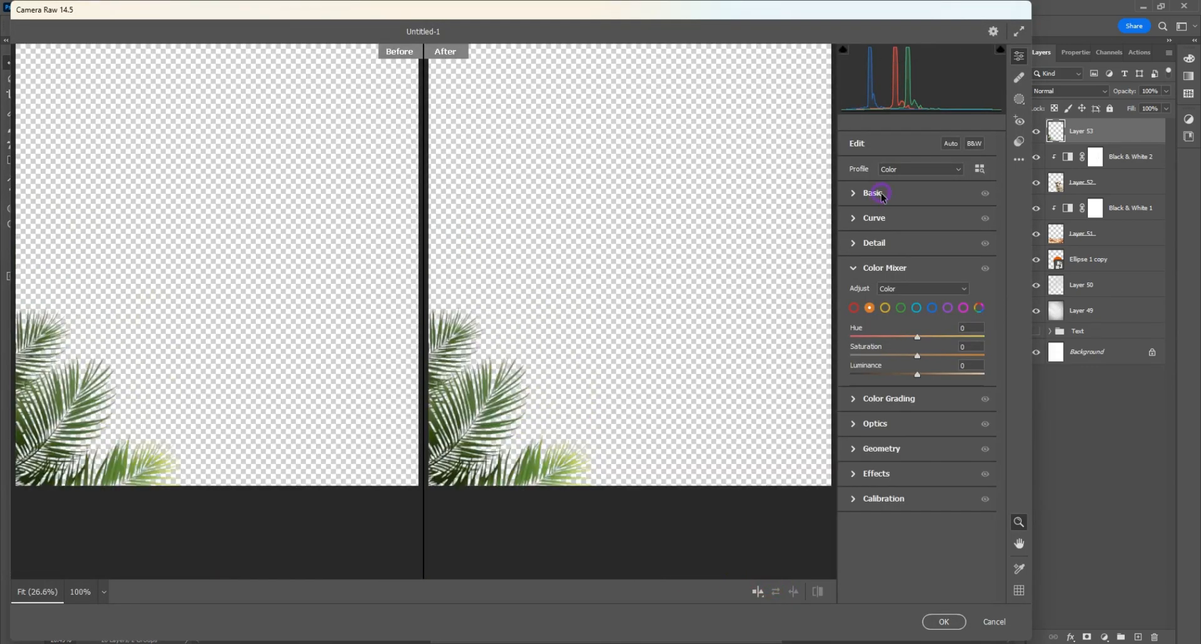
{"action": "left_click", "coordinate": [880, 198]}
{"action": "left_click_drag", "start_coordinate": [917, 293], "coordinate": [910, 296]}
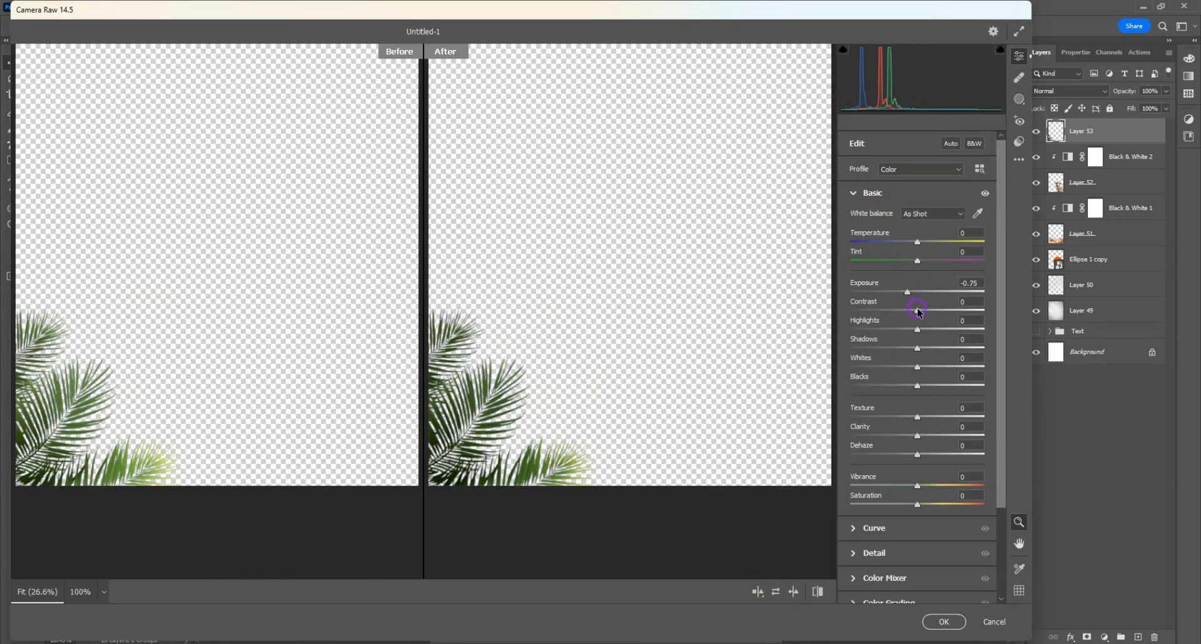
{"action": "left_click", "coordinate": [942, 623]}
{"action": "left_click", "coordinate": [428, 415]}
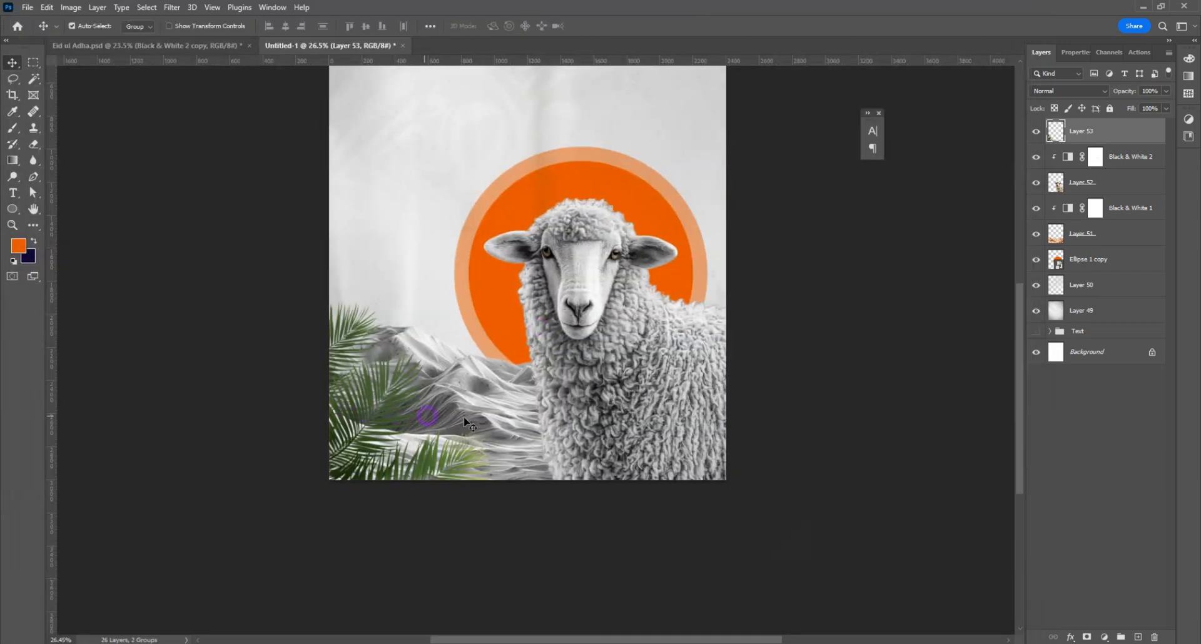
Step: Convert the palm leaf layer to a Smart Object and apply a Gaussian Blur with a 5.0 pixel radius
{"action": "right_click", "coordinate": [1077, 137]}
{"action": "left_click", "coordinate": [985, 275]}
{"action": "left_click", "coordinate": [347, 227]}
{"action": "left_click", "coordinate": [178, 11]}
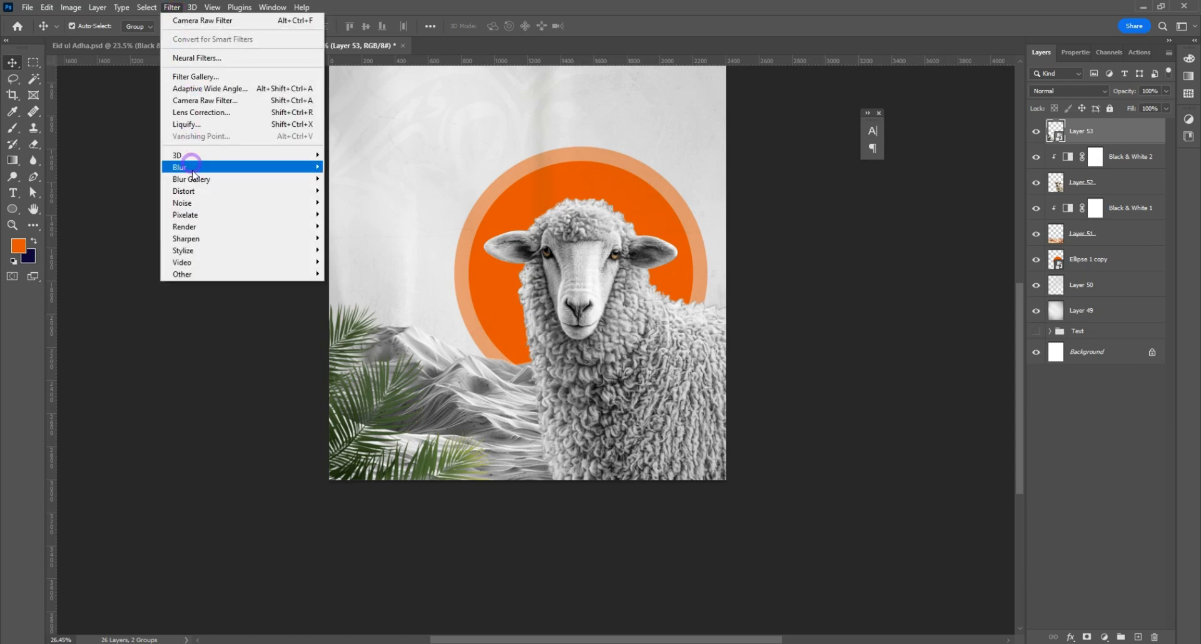
{"action": "mouse_move", "coordinate": [244, 164]}
{"action": "left_click", "coordinate": [354, 213]}
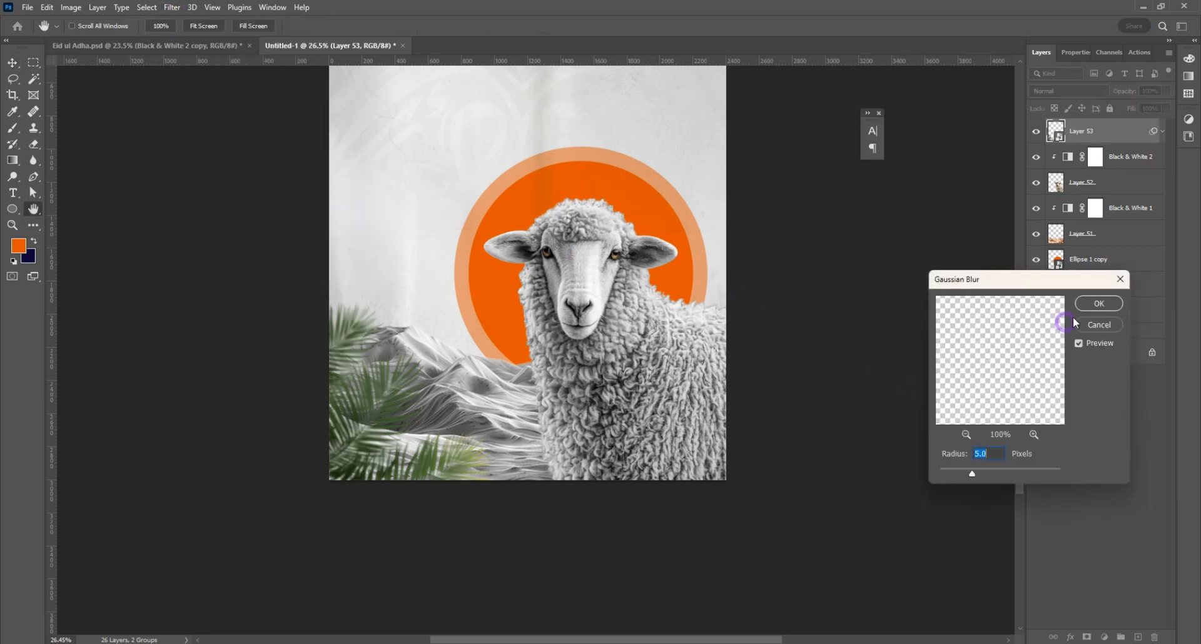
{"action": "key", "text": "Return"}
Step: Apply a Motion Blur to the palm leaves with an angle of 30° and a distance of 27 pixels
{"action": "left_click", "coordinate": [172, 7]}
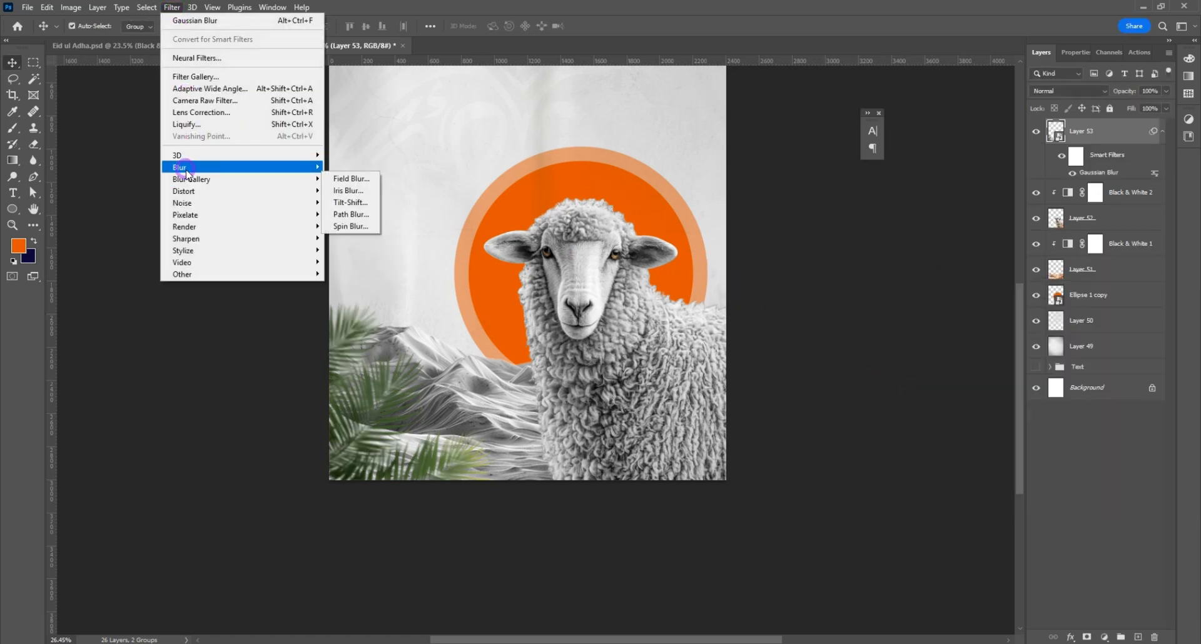
{"action": "mouse_move", "coordinate": [184, 167]}
{"action": "left_click", "coordinate": [360, 238]}
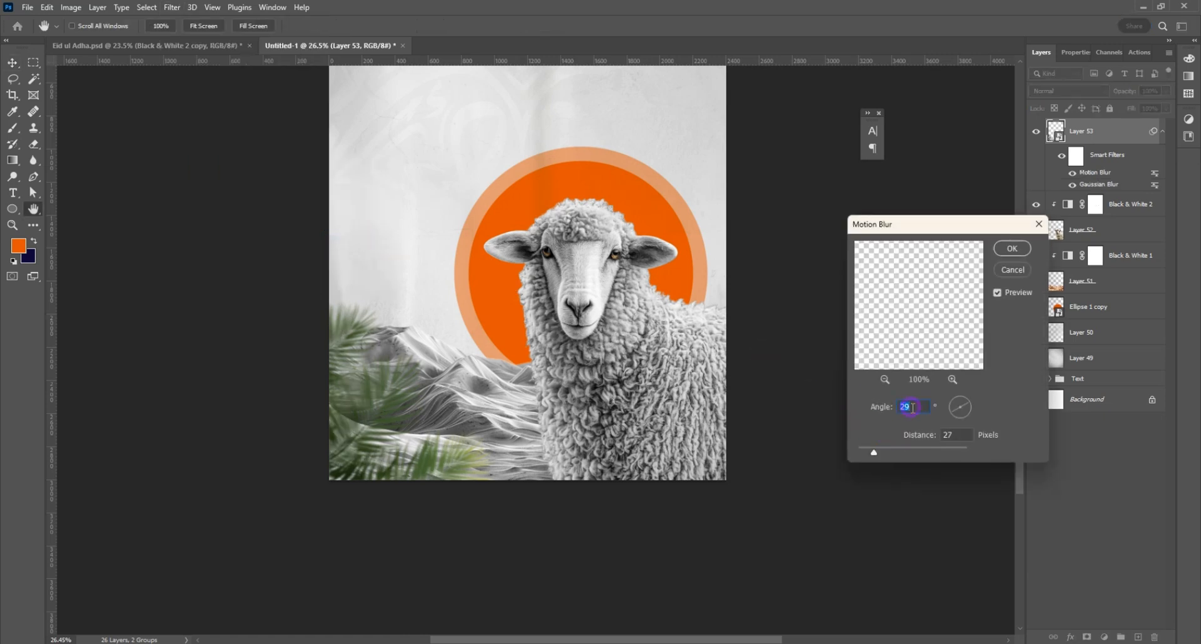
{"action": "left_click", "coordinate": [1010, 251]}
Step: Add a new layer above the palm leaves and set the foreground color to black for the Gradient tool
{"action": "left_click", "coordinate": [1139, 637]}
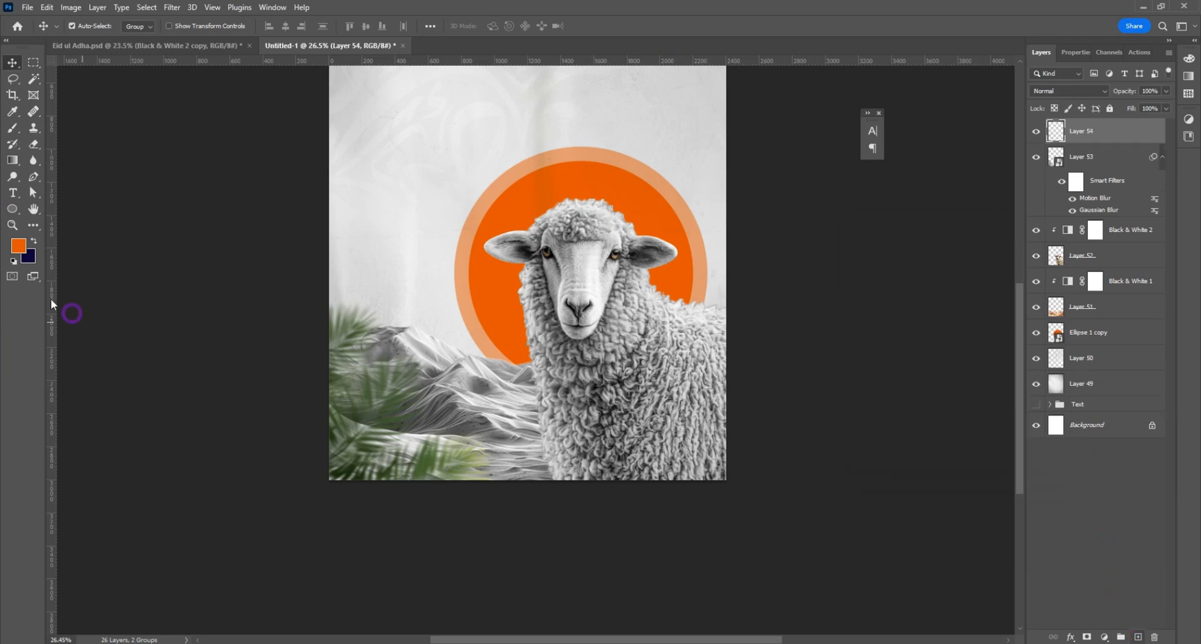
{"action": "left_click", "coordinate": [13, 160]}
{"action": "left_click", "coordinate": [18, 246]}
{"action": "left_click_drag", "start_coordinate": [958, 566], "coordinate": [1031, 590]}
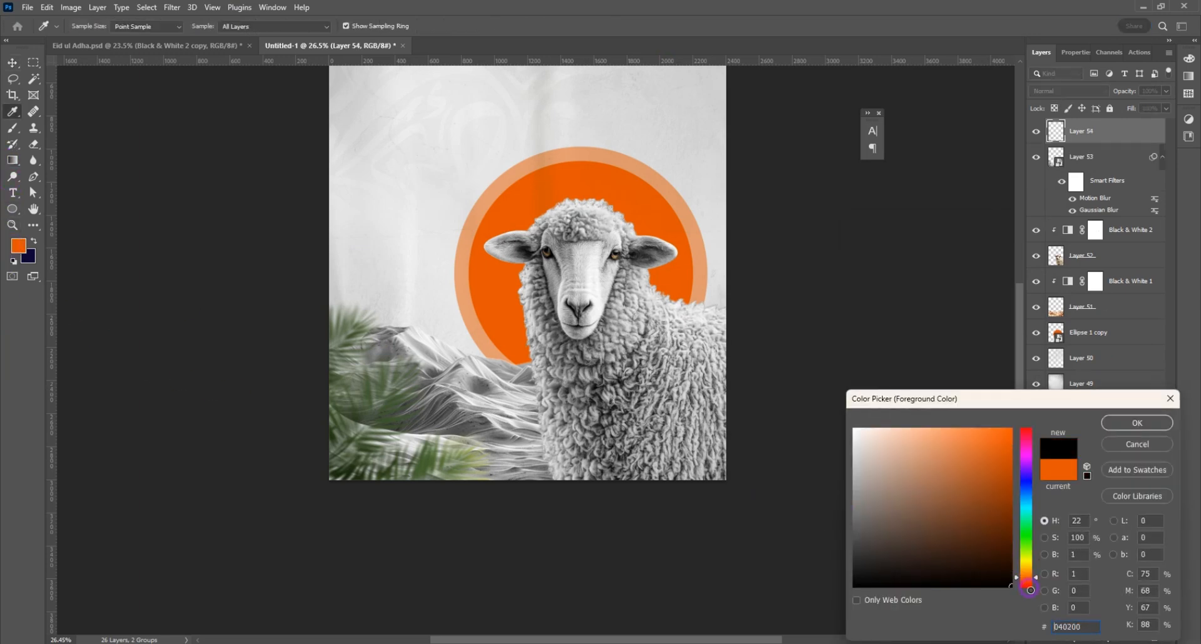
{"action": "left_click", "coordinate": [1126, 424]}
Step: Draw a linear black-to-transparent gradient at 100% opacity upward from below the poster's bottom edge on the new layer
{"action": "scroll", "coordinate": [518, 495], "scroll_direction": "down", "scroll_amount": 1}
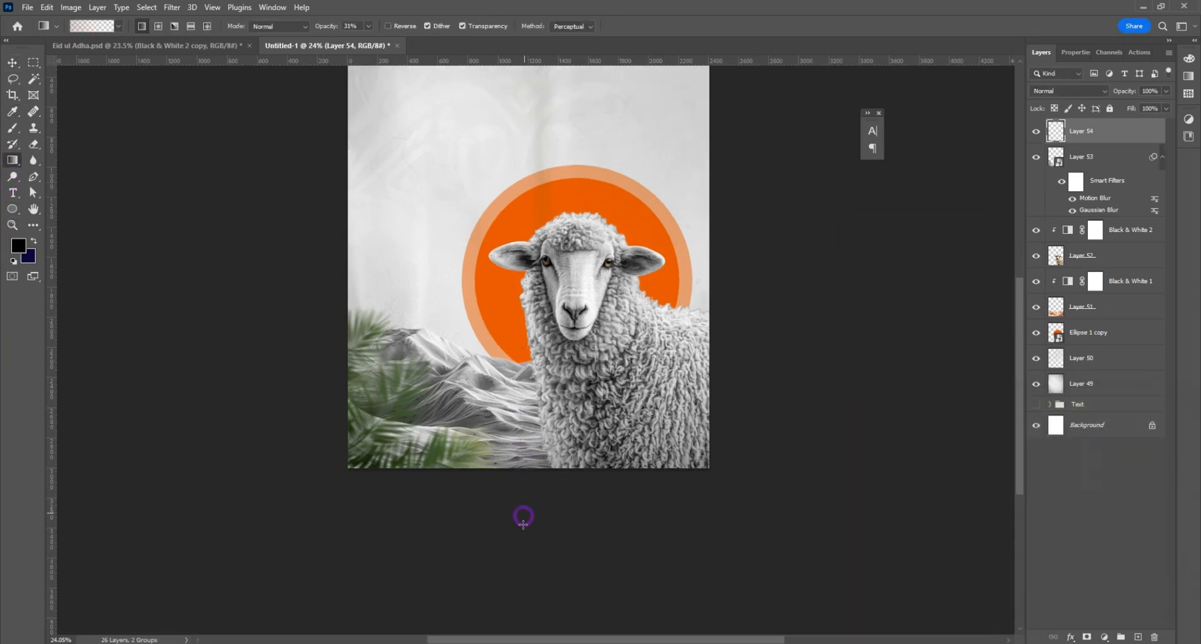
{"action": "left_click_drag", "start_coordinate": [530, 526], "coordinate": [533, 347]}
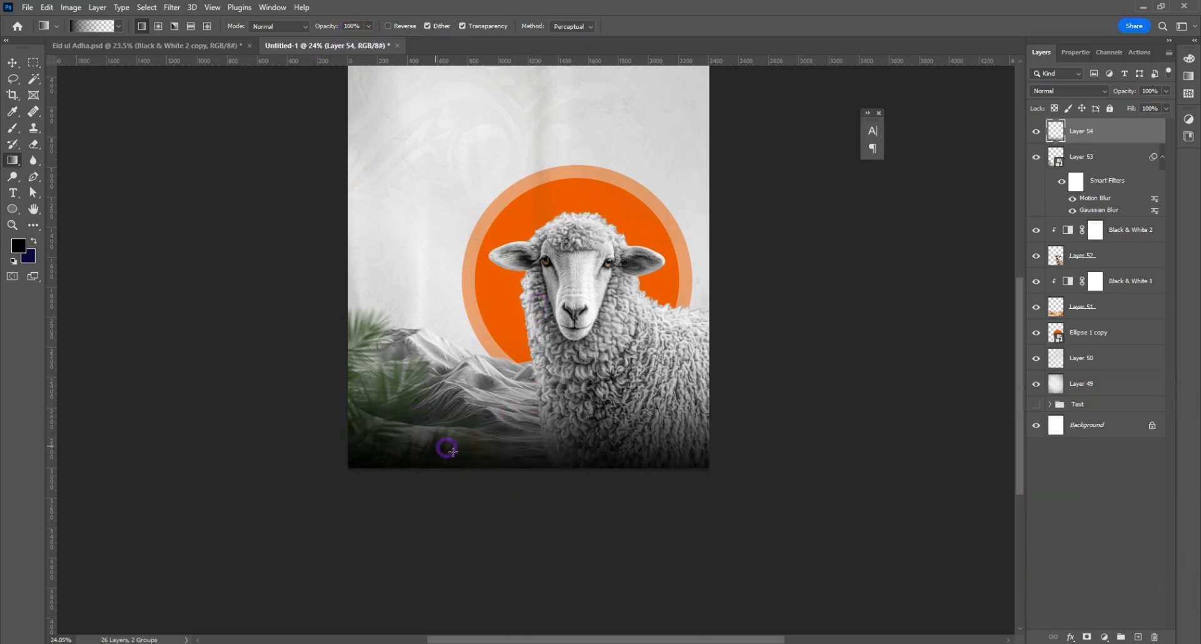
{"action": "scroll", "coordinate": [507, 410], "scroll_direction": "down", "scroll_amount": 2}
{"action": "key", "text": "v"}
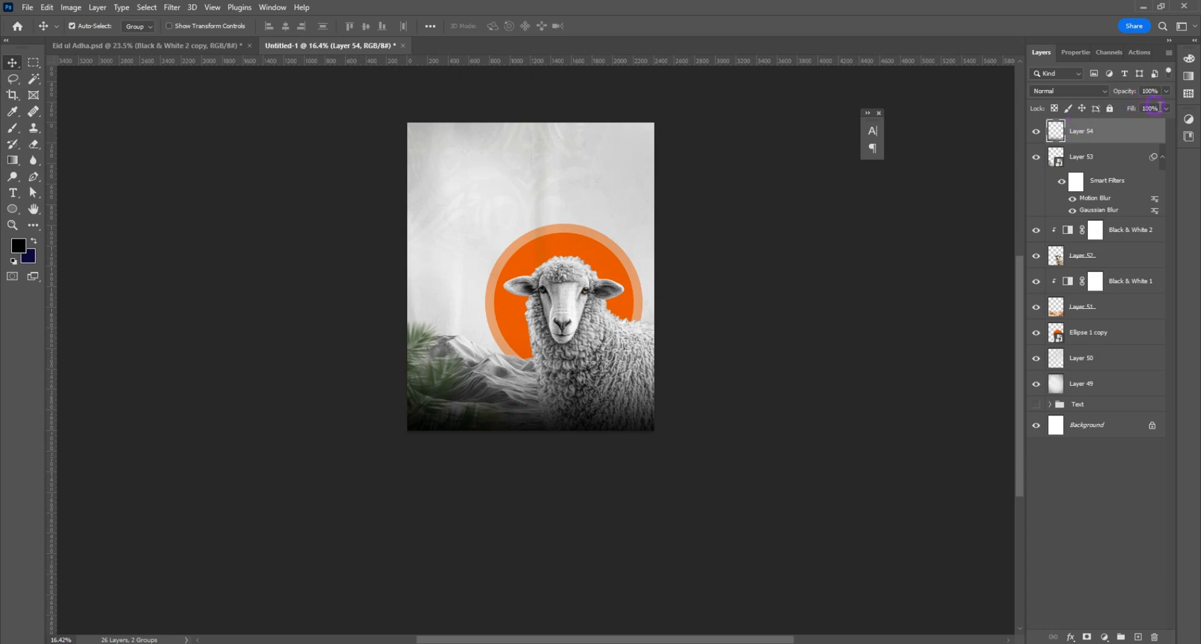
Step: Lower the black gradient layer's opacity to 91% and shift the gradient slightly over the poster's lower edge
{"action": "left_click", "coordinate": [1159, 103]}
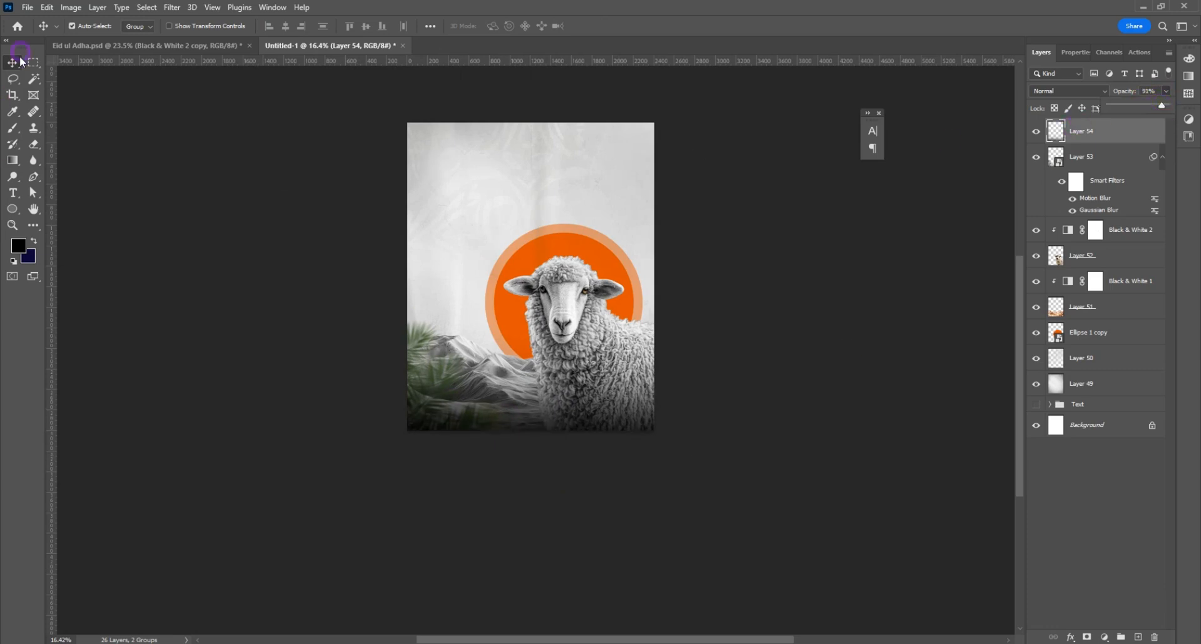
{"action": "left_click", "coordinate": [535, 438]}
{"action": "key", "text": "ctrl+t"}
{"action": "left_click_drag", "start_coordinate": [530, 324], "coordinate": [535, 312]}
{"action": "key", "text": "Return"}
Step: Convert the dunes layer and its Black & White 1 adjustment into one Smart Object and duplicate it
{"action": "left_click", "coordinate": [1107, 308]}
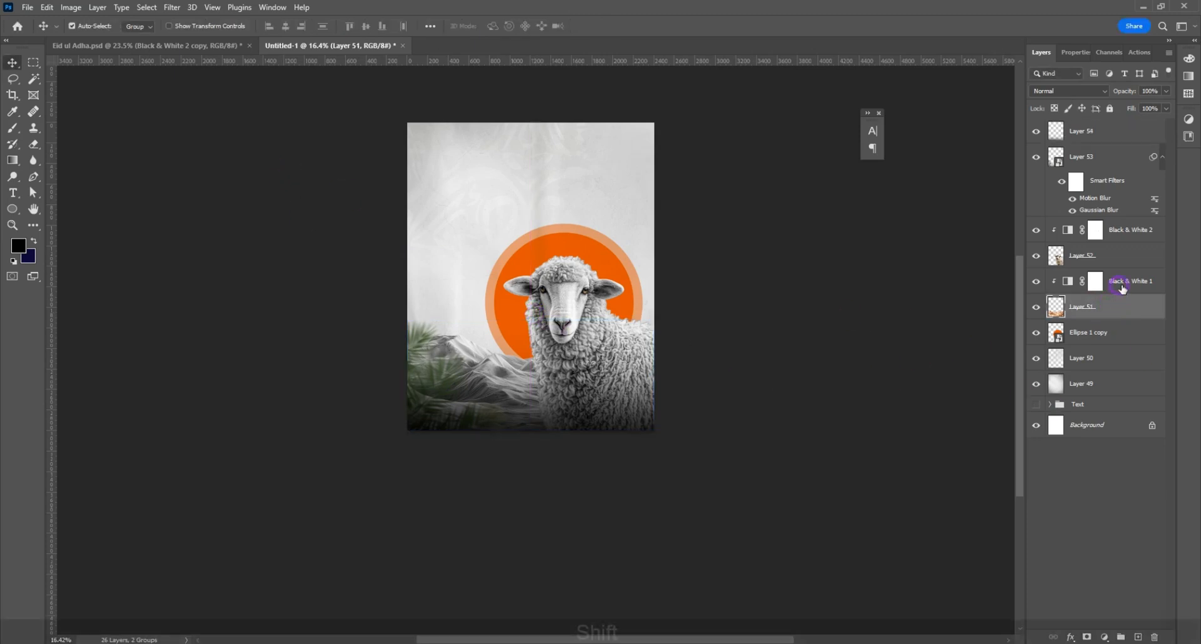
{"action": "left_click", "coordinate": [1111, 286], "text": "shift"}
{"action": "right_click", "coordinate": [1112, 286]}
{"action": "left_click", "coordinate": [1099, 291]}
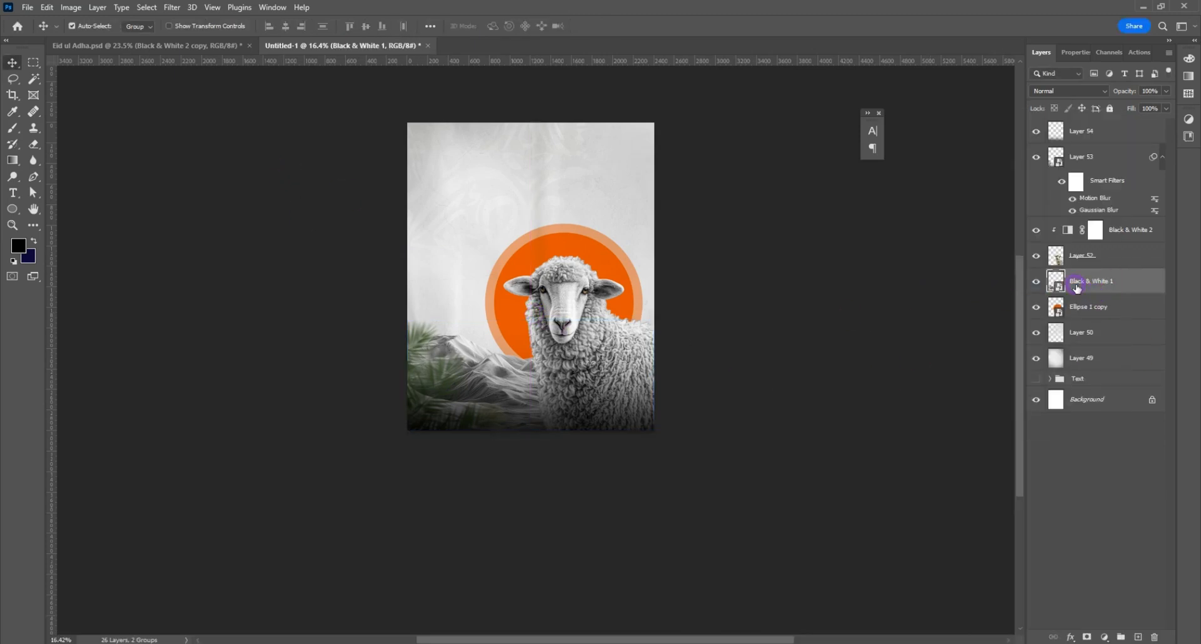
{"action": "key", "text": "ctrl+j"}
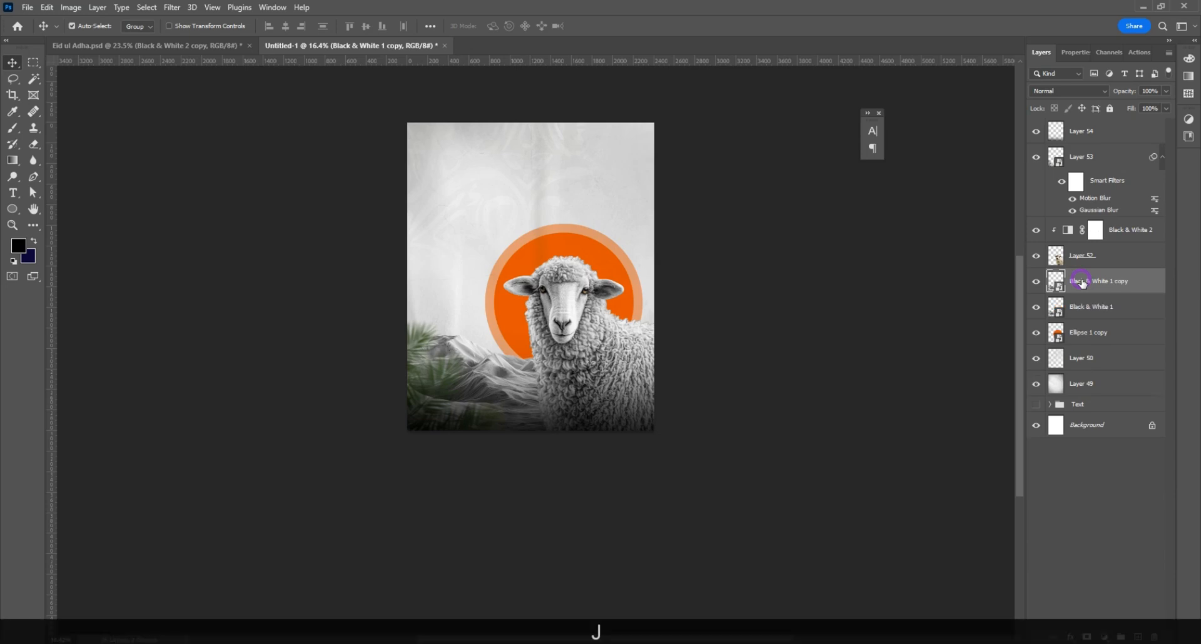
Step: Apply a Gaussian Blur to the duplicated dunes Smart Object
{"action": "left_click", "coordinate": [173, 7]}
{"action": "mouse_move", "coordinate": [250, 167]}
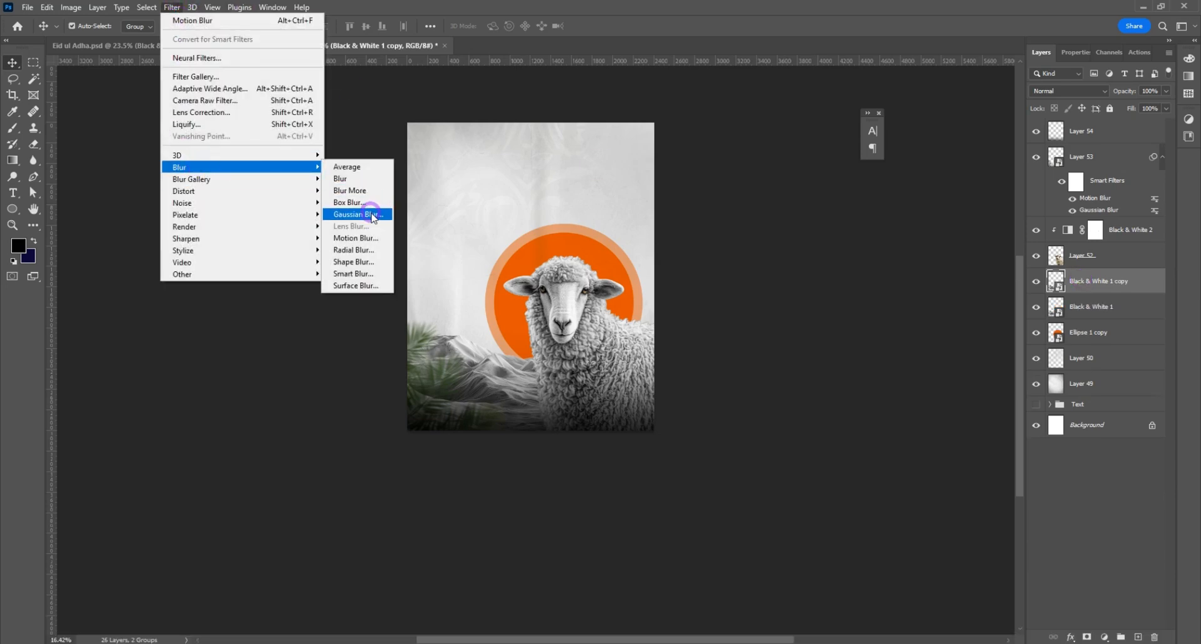
{"action": "left_click", "coordinate": [375, 209]}
{"action": "left_click", "coordinate": [1103, 306]}
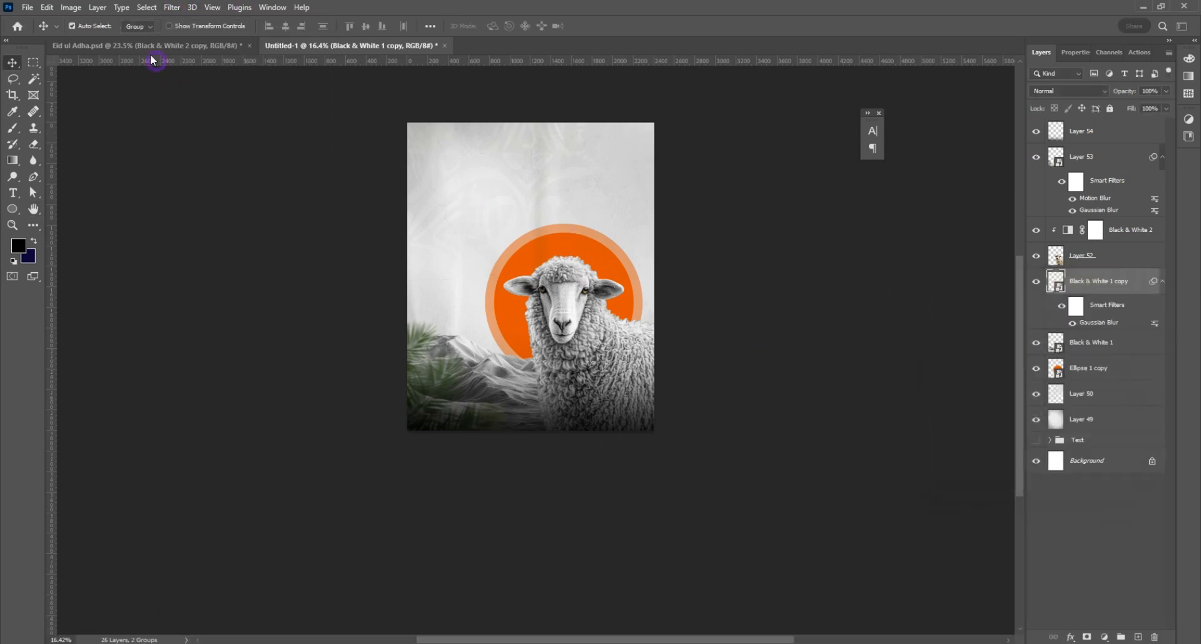
Step: Apply a Motion Blur to the duplicated dunes with an angle of 30° and a distance of 17 pixels
{"action": "left_click", "coordinate": [172, 7]}
{"action": "mouse_move", "coordinate": [187, 167]}
{"action": "left_click", "coordinate": [354, 237]}
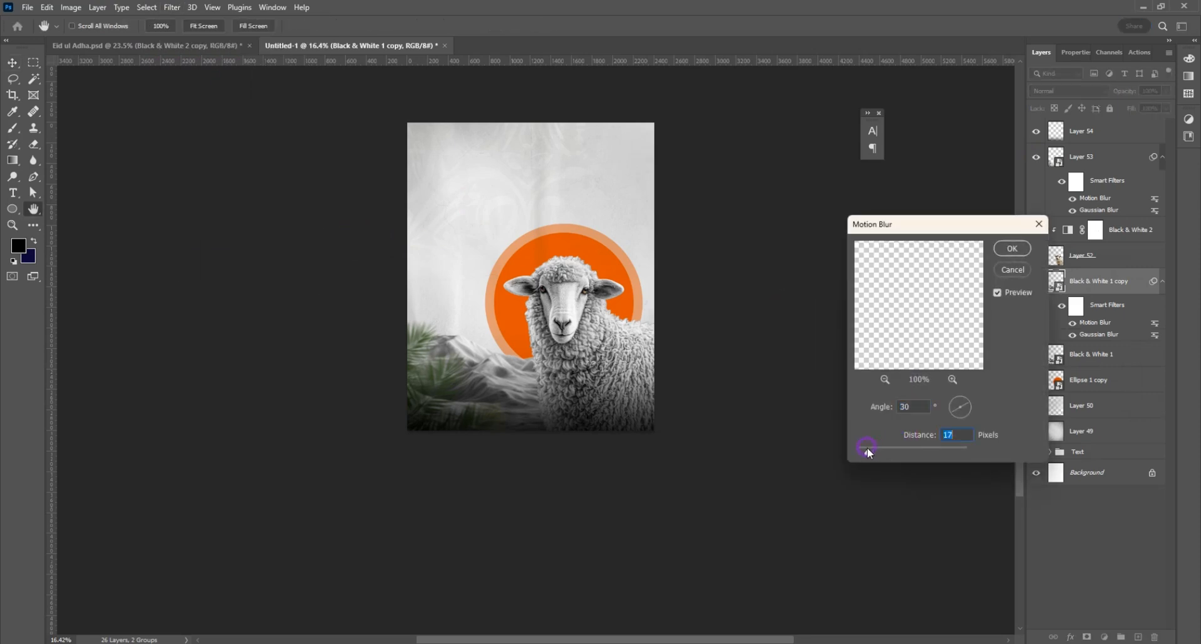
{"action": "left_click", "coordinate": [1012, 249]}
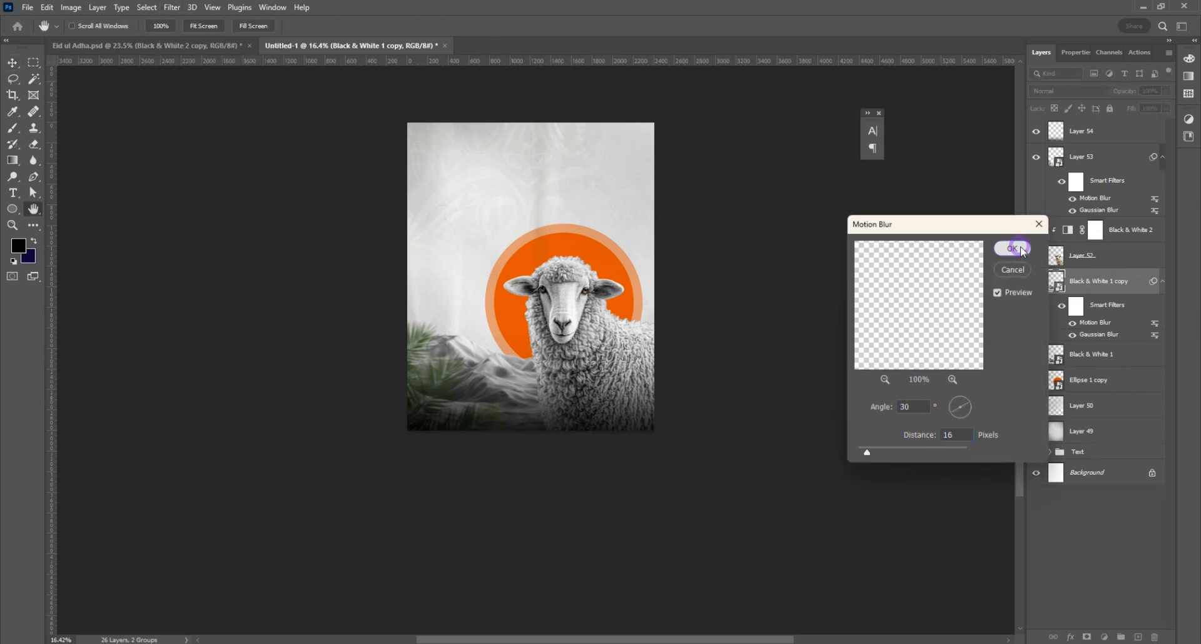
Step: Add an inverted black layer mask to the blurred dunes copy and paint white over the lower dunes with a 900-pixel soft brush
{"action": "left_click", "coordinate": [1087, 637]}
{"action": "key", "text": "ctrl+i"}
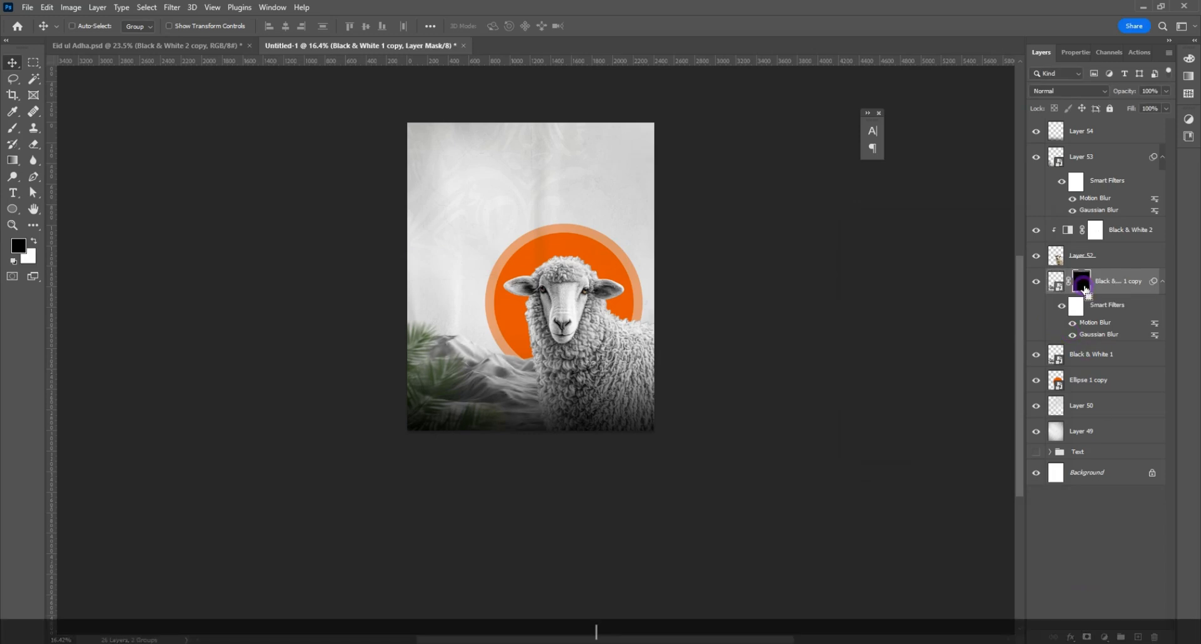
{"action": "scroll", "coordinate": [517, 400], "scroll_direction": "up", "scroll_amount": 3}
{"action": "scroll", "coordinate": [517, 401], "scroll_direction": "up", "scroll_amount": 1}
{"action": "left_click", "coordinate": [13, 127]}
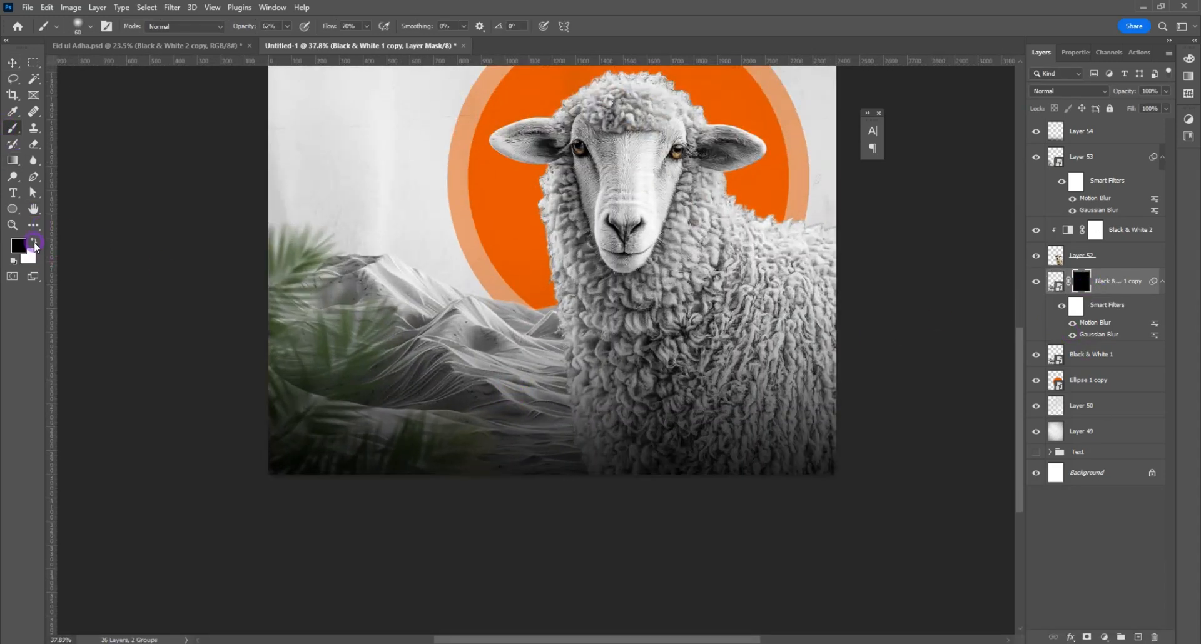
{"action": "key", "text": "bracketright"}
{"action": "key", "text": "bracketright"}
{"action": "key", "text": "bracketright"}
{"action": "key", "text": "bracketright"}
{"action": "key", "text": "bracketright"}
{"action": "key", "text": "bracketright"}
{"action": "key", "text": "bracketright"}
{"action": "key", "text": "bracketright"}
{"action": "key", "text": "bracketright"}
{"action": "key", "text": "bracketright"}
{"action": "key", "text": "bracketright"}
{"action": "key", "text": "bracketright"}
{"action": "key", "text": "bracketright"}
{"action": "key", "text": "bracketright"}
{"action": "key", "text": "bracketright"}
{"action": "key", "text": "bracketright"}
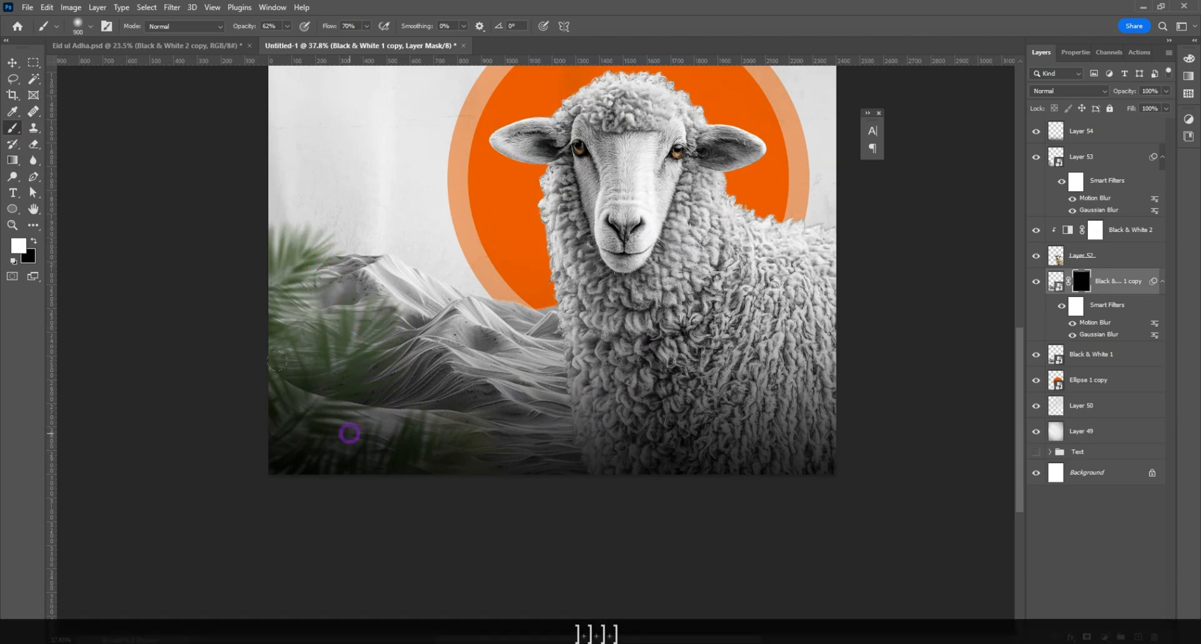
{"action": "left_click", "coordinate": [463, 436]}
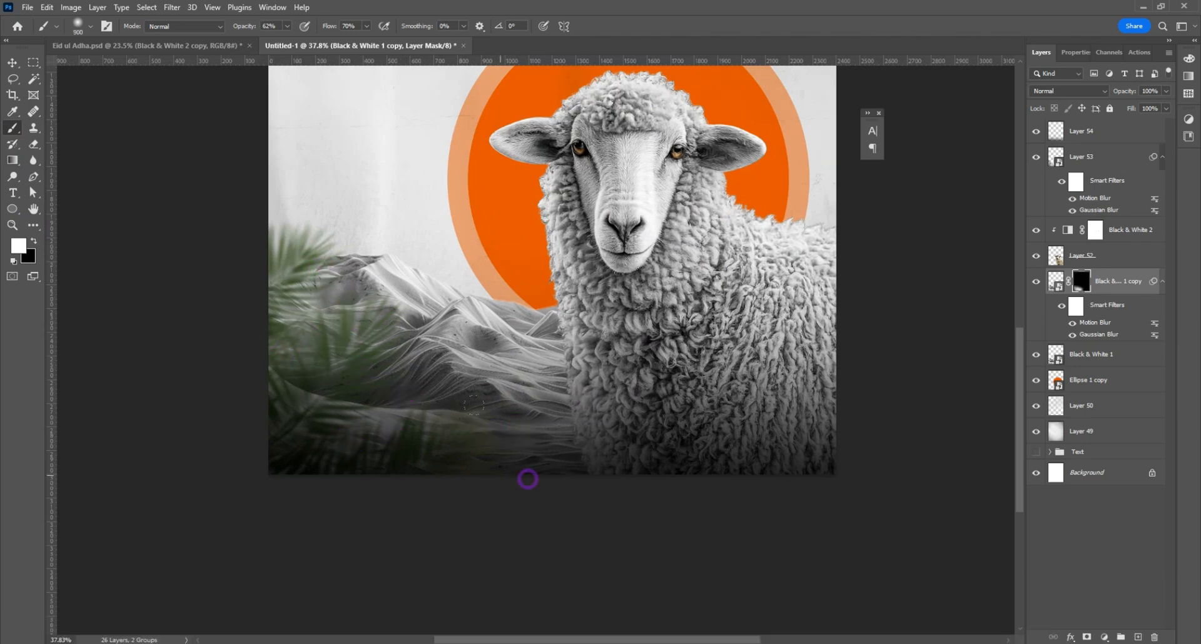
Step: Reduce the brush to about 33% opacity and 25% flow, paint lightly over the upper dunes on the mask, and compare the blur on and off
{"action": "left_click", "coordinate": [288, 26]}
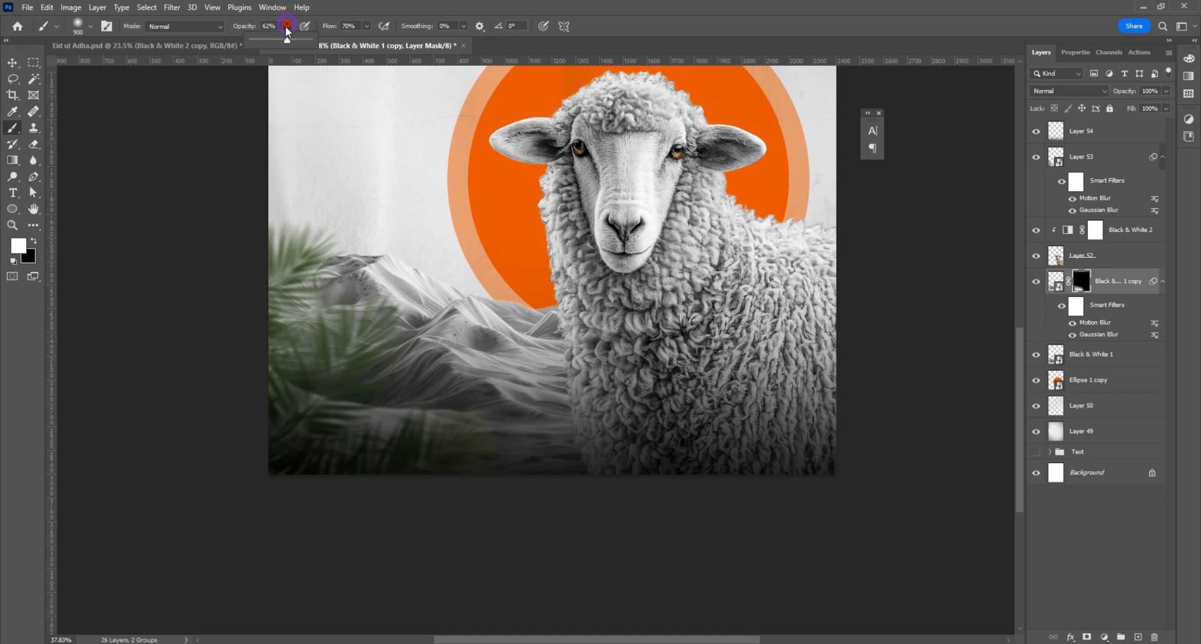
{"action": "left_click", "coordinate": [367, 27]}
{"action": "left_click", "coordinate": [345, 40]}
{"action": "left_click", "coordinate": [373, 265]}
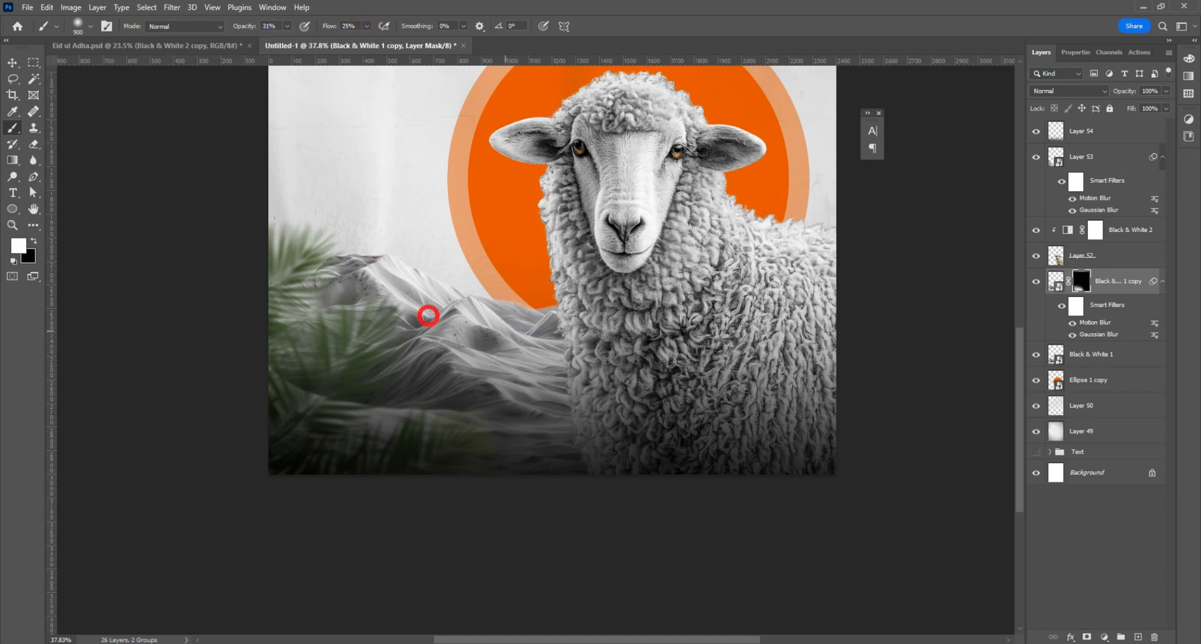
{"action": "left_click", "coordinate": [12, 62]}
{"action": "left_click", "coordinate": [1037, 283]}
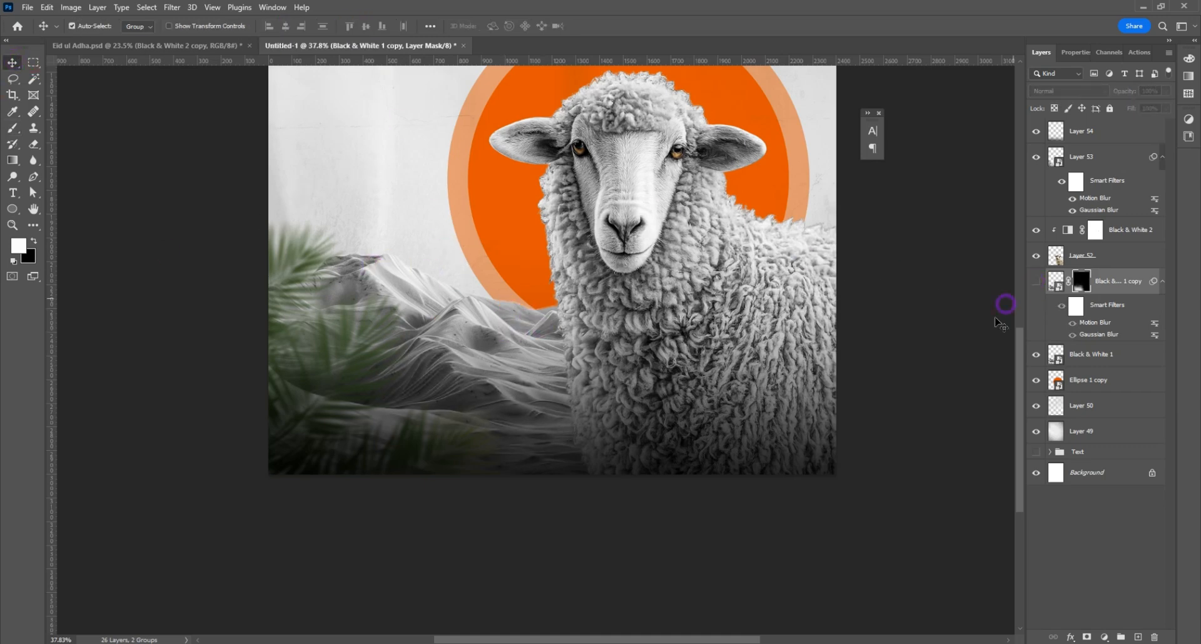
{"action": "scroll", "coordinate": [450, 388], "scroll_direction": "down", "scroll_amount": 3}
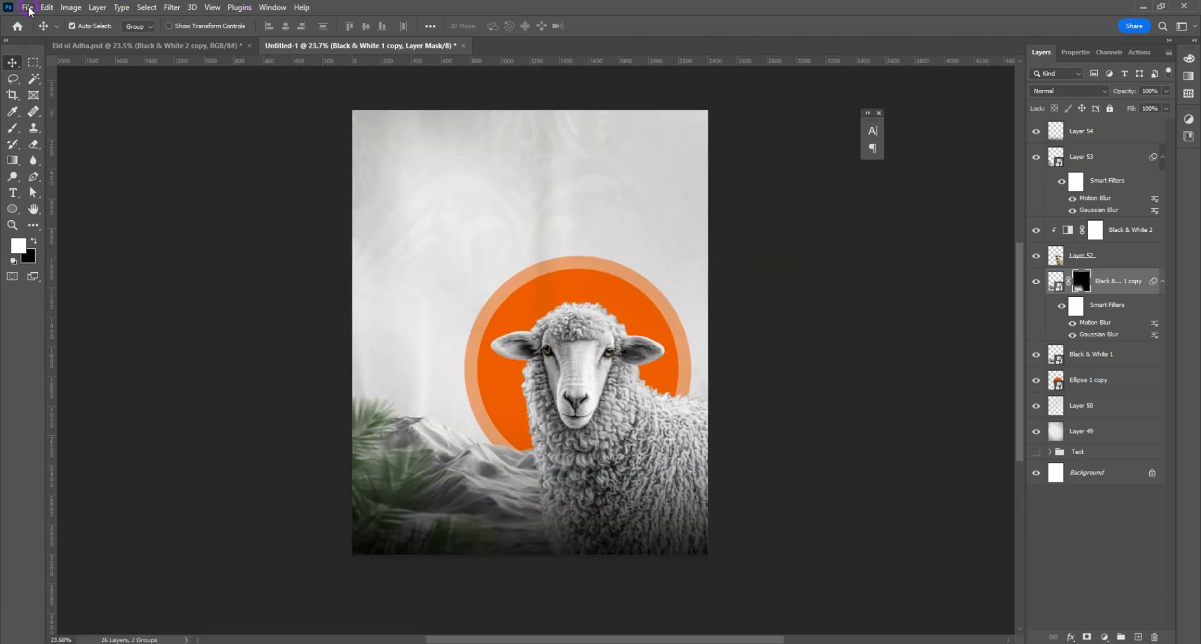
Step: Open the flying birds image 1.png, copy the birds into the poster above the dunes, and close the source image
{"action": "left_click", "coordinate": [28, 7]}
{"action": "left_click", "coordinate": [37, 32]}
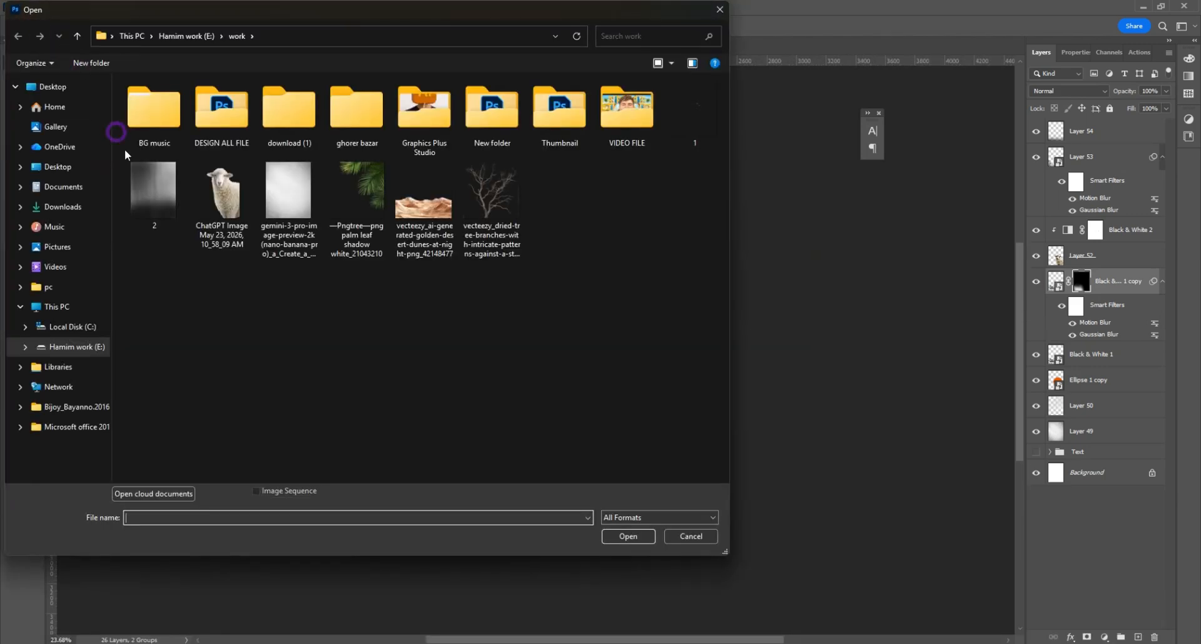
{"action": "double_click", "coordinate": [692, 115]}
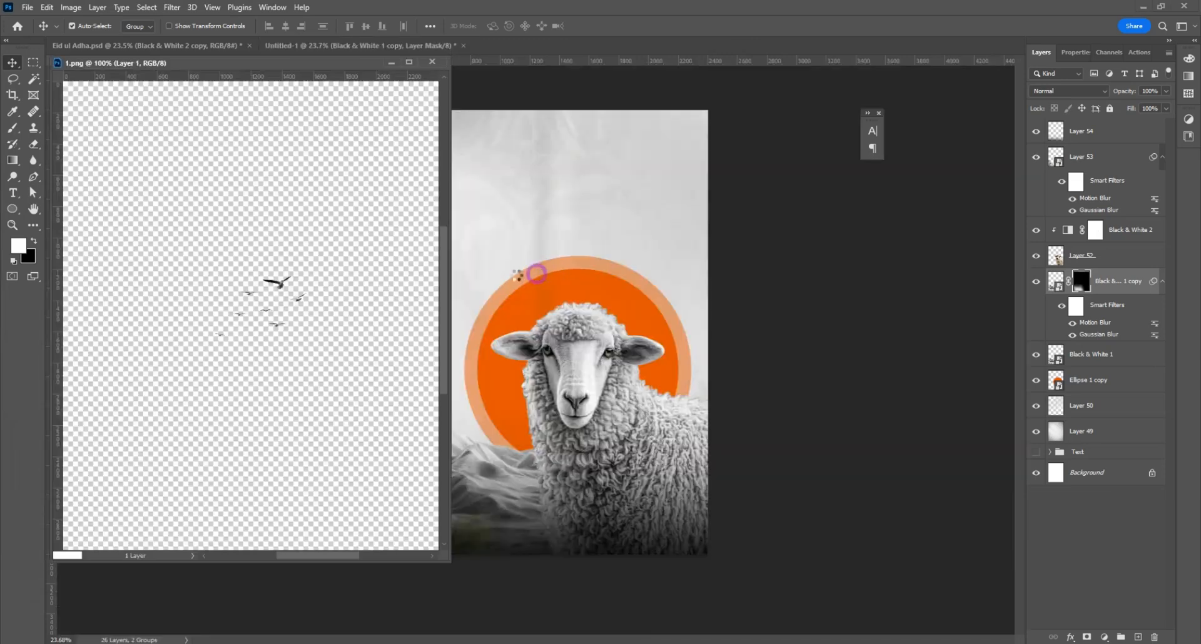
{"action": "left_click_drag", "start_coordinate": [282, 283], "coordinate": [508, 243]}
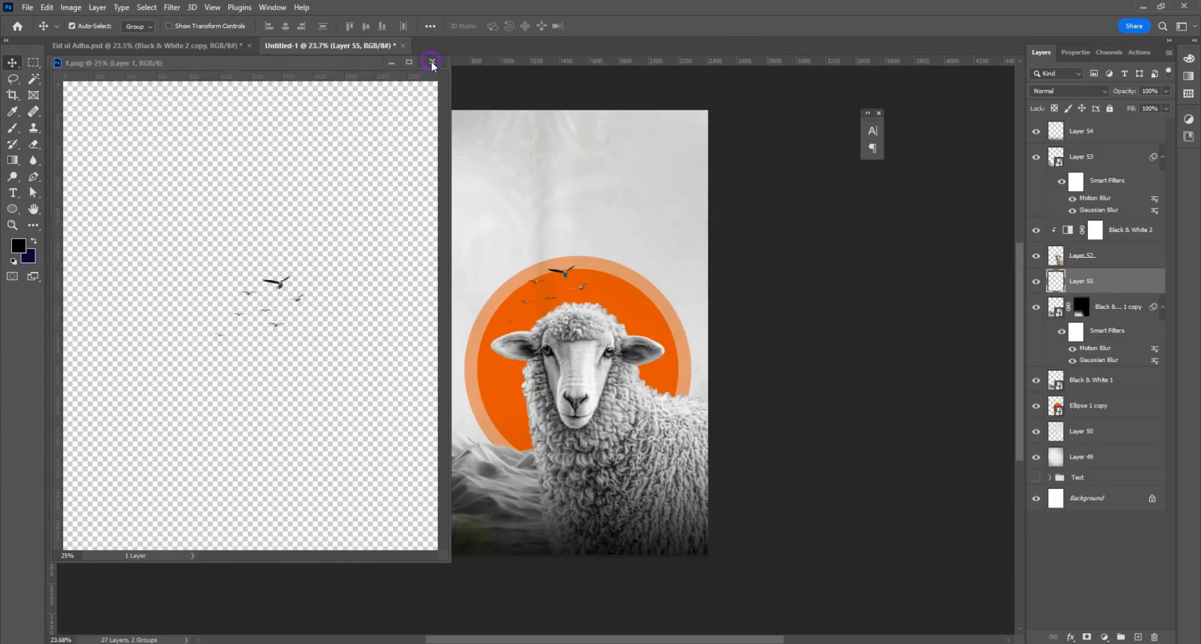
{"action": "left_click", "coordinate": [432, 62]}
Step: Move the flock of birds up so it flies across and just above the orange circle's upper edge
{"action": "scroll", "coordinate": [582, 219], "scroll_direction": "up", "scroll_amount": 3}
{"action": "left_click_drag", "start_coordinate": [559, 273], "coordinate": [624, 211]}
{"action": "left_click", "coordinate": [553, 258]}
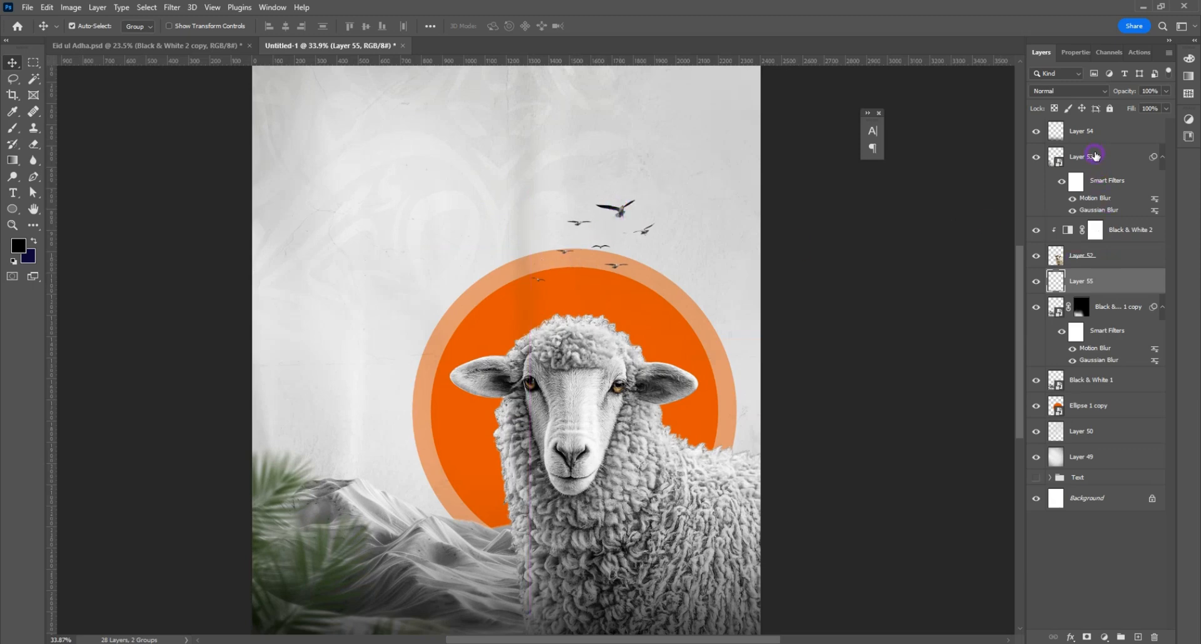
Step: Add a new layer above the gradient, then bring the dried tree branches image into the poster and close its source file
{"action": "left_click", "coordinate": [1095, 135]}
{"action": "left_click", "coordinate": [1138, 637]}
{"action": "left_click", "coordinate": [25, 9]}
{"action": "left_click", "coordinate": [106, 83]}
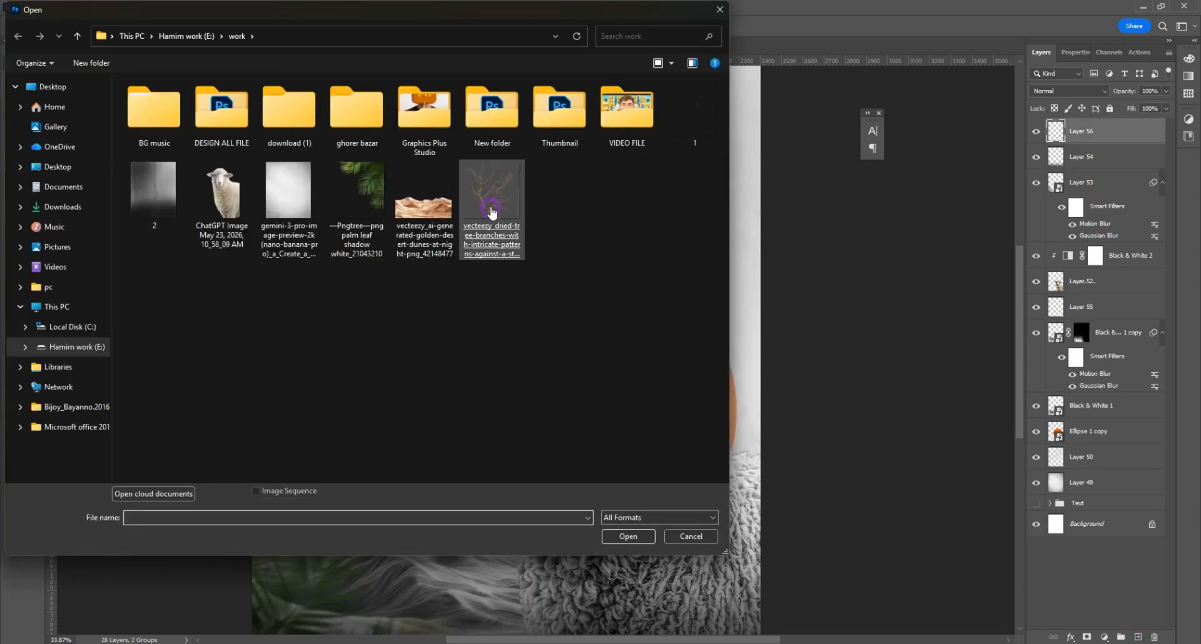
{"action": "double_click", "coordinate": [490, 194]}
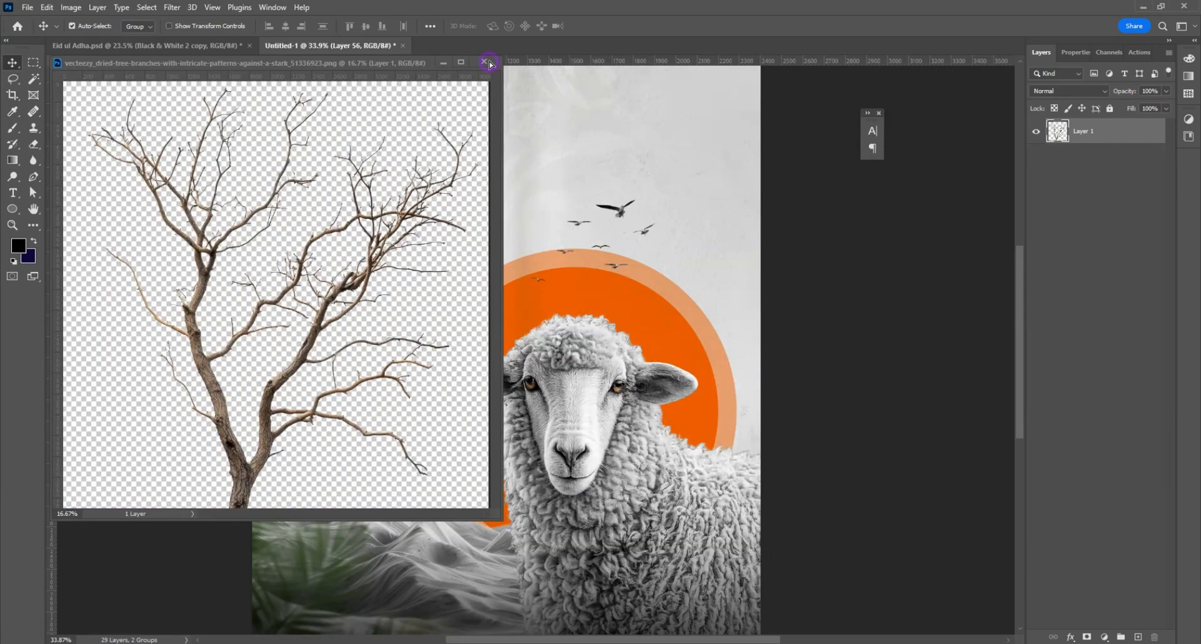
{"action": "left_click", "coordinate": [487, 62]}
{"action": "left_click", "coordinate": [594, 258]}
Step: Convert the tree layer to a Smart Object and scale it down to 24.27%
{"action": "right_click", "coordinate": [1121, 129]}
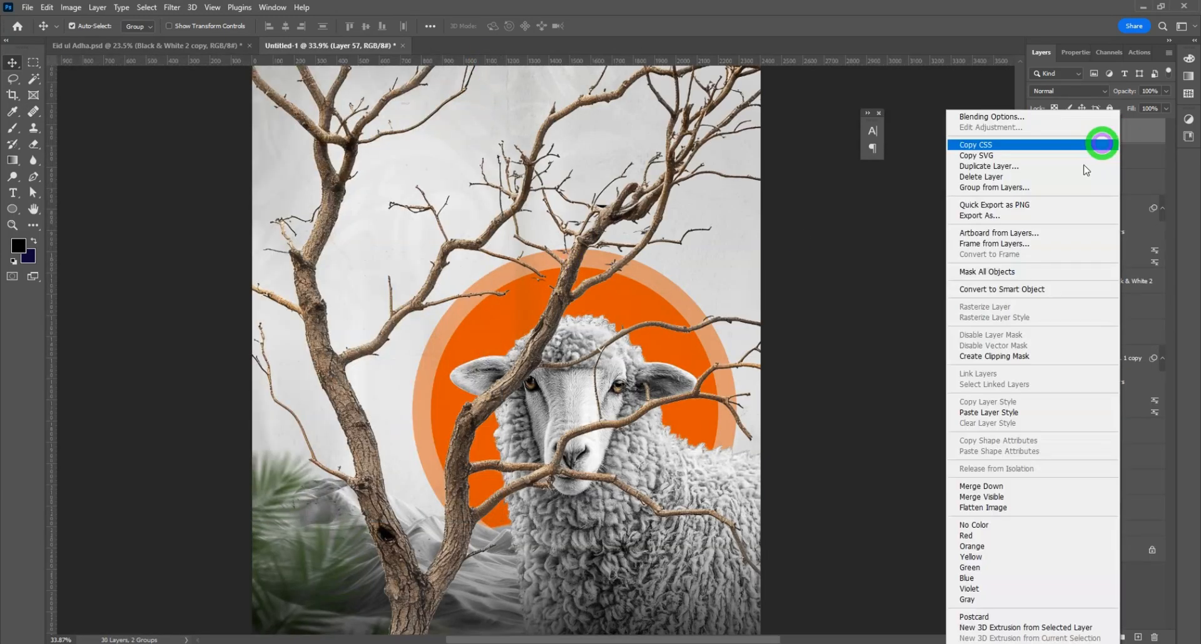
{"action": "left_click", "coordinate": [1008, 289]}
{"action": "key", "text": "ctrl+t"}
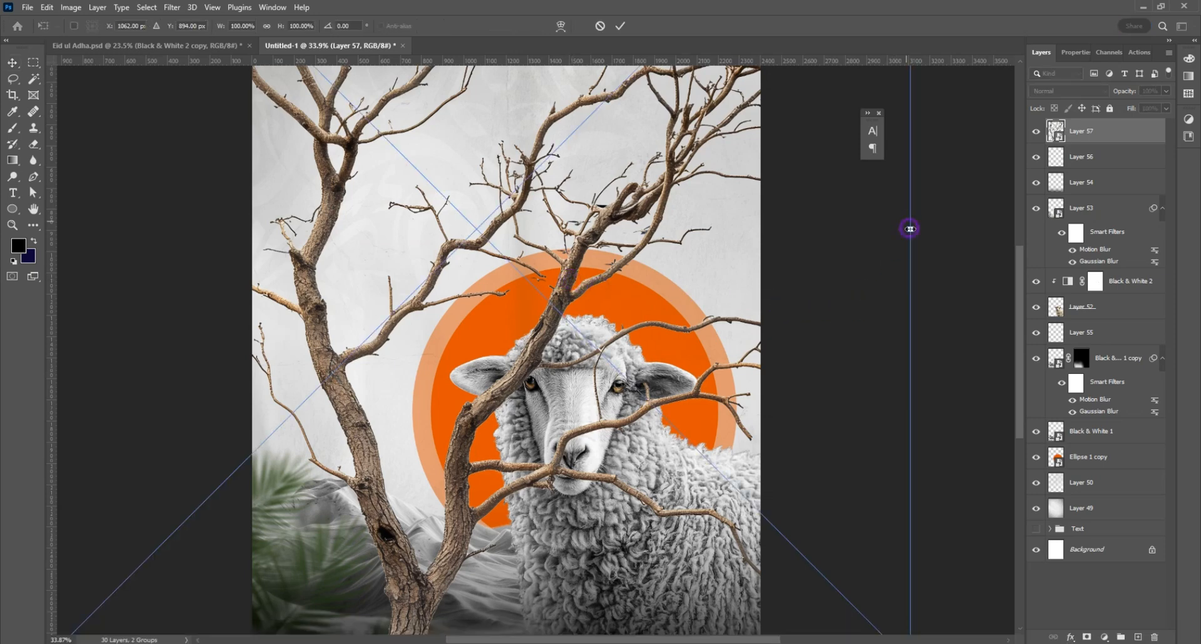
{"action": "left_click_drag", "start_coordinate": [910, 229], "coordinate": [580, 227]}
Step: Flip the tree horizontally and place it, slightly rotated, so its branches reach in from the poster's right edge beside the birds
{"action": "right_click", "coordinate": [532, 215]}
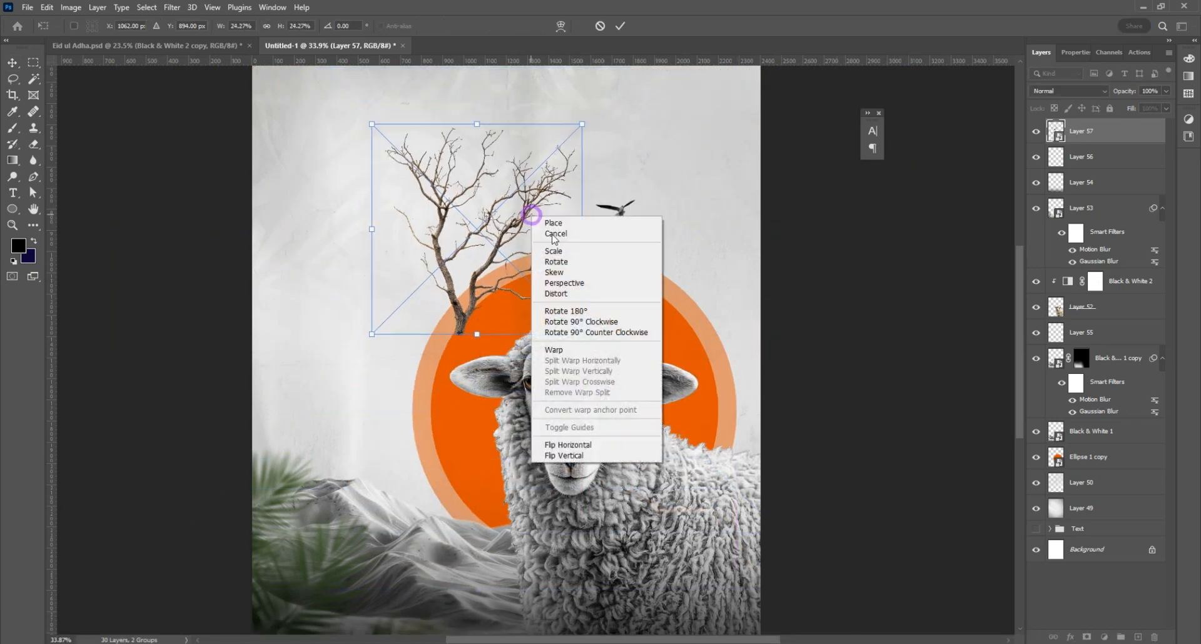
{"action": "left_click", "coordinate": [550, 445]}
{"action": "left_click_drag", "start_coordinate": [469, 276], "coordinate": [769, 271]}
{"action": "scroll", "coordinate": [753, 160], "scroll_direction": "up", "scroll_amount": 1}
{"action": "left_click_drag", "start_coordinate": [786, 122], "coordinate": [780, 121]}
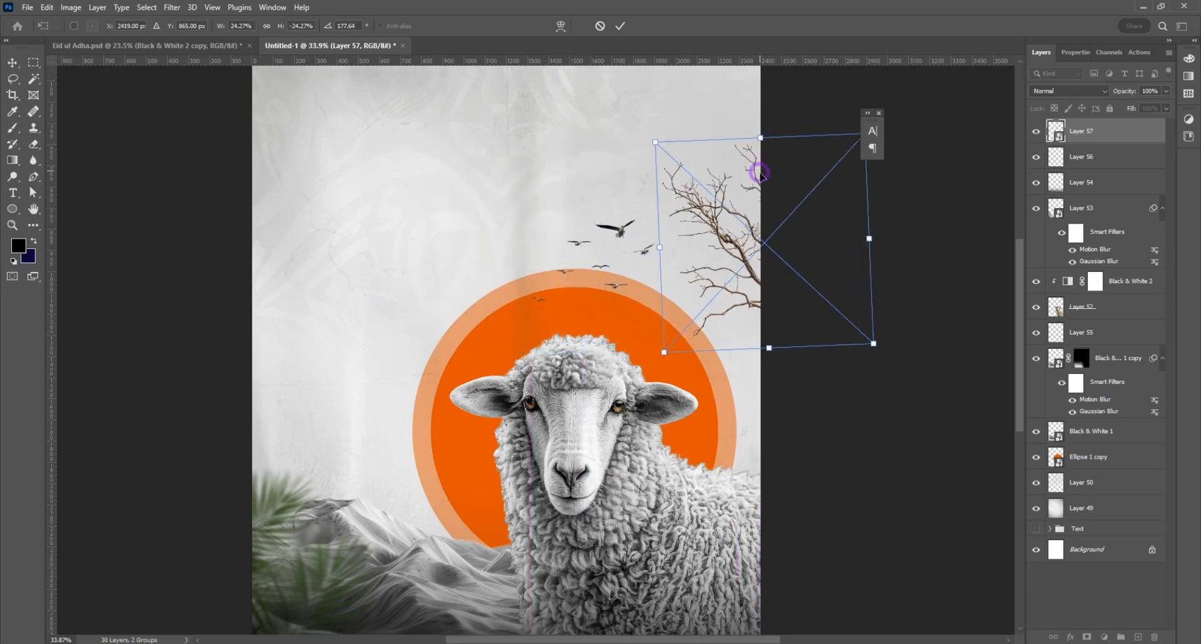
{"action": "scroll", "coordinate": [719, 208], "scroll_direction": "up", "scroll_amount": 2}
{"action": "left_click_drag", "start_coordinate": [761, 177], "coordinate": [760, 175]}
{"action": "left_click_drag", "start_coordinate": [741, 274], "coordinate": [737, 276]}
{"action": "key", "text": "Return"}
Step: Darken the tree branches by lowering the exposure with the Camera Raw Filter
{"action": "left_click", "coordinate": [172, 7]}
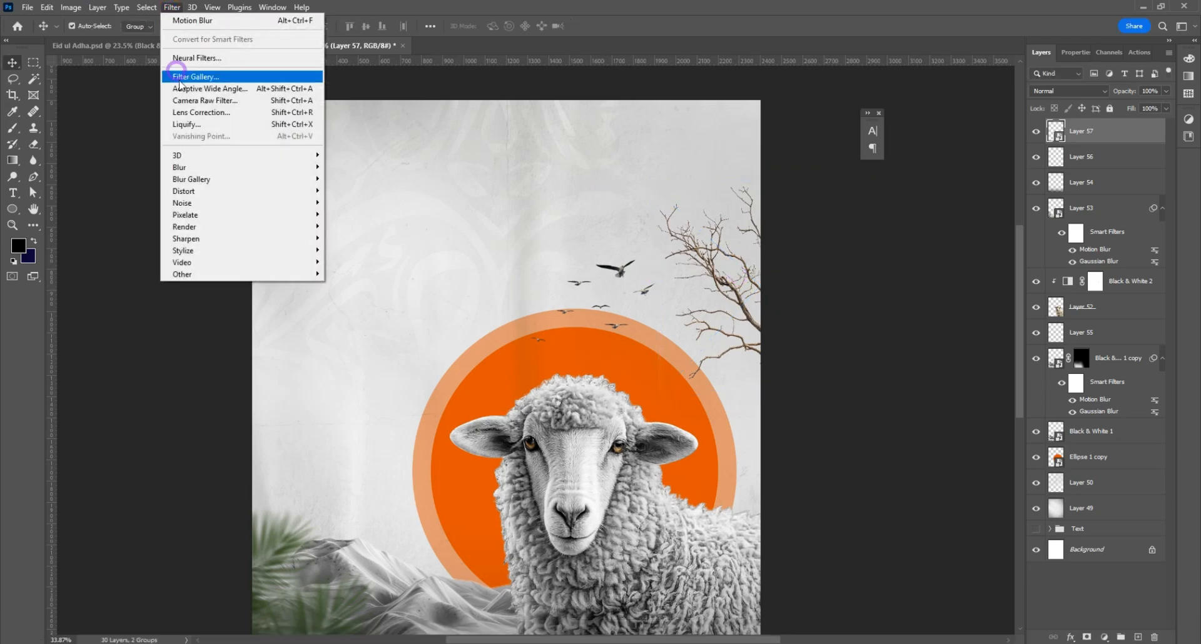
{"action": "left_click", "coordinate": [191, 101]}
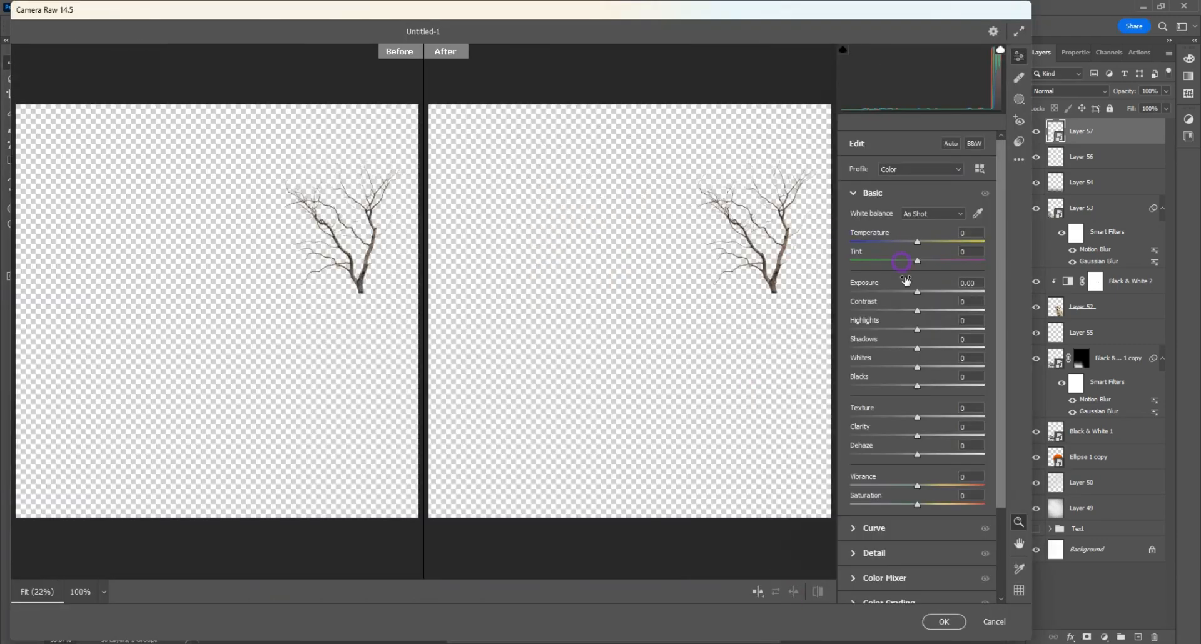
{"action": "left_click_drag", "start_coordinate": [917, 293], "coordinate": [902, 292]}
{"action": "left_click", "coordinate": [943, 622]}
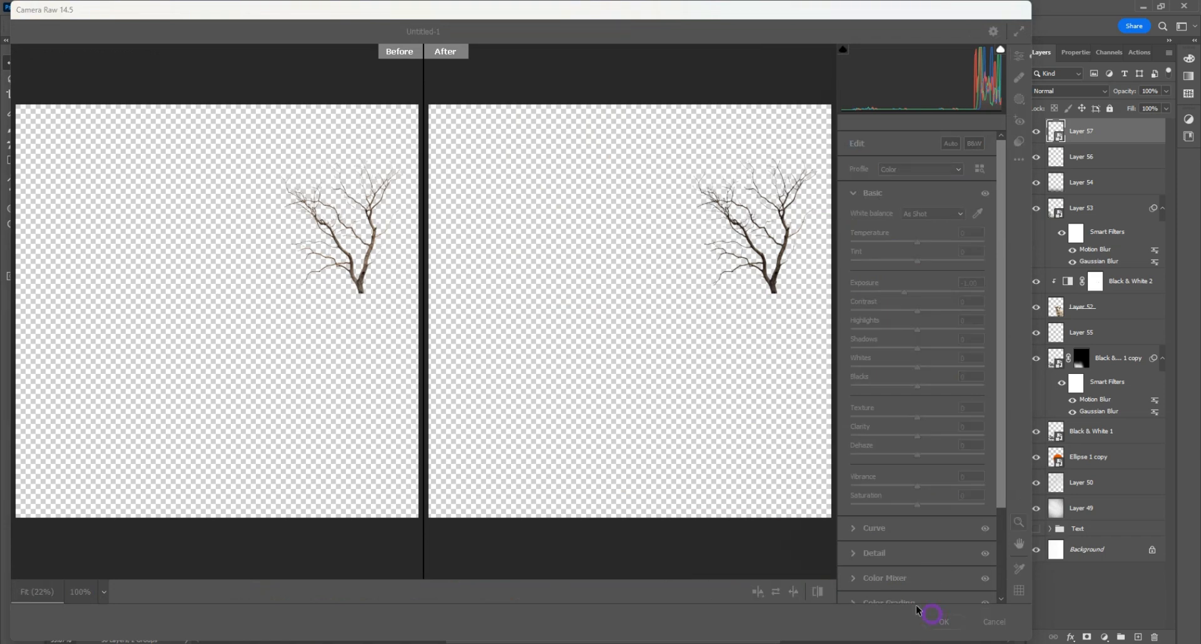
Step: Apply a Gaussian Blur to the tree branches with a 5.0 pixel radius
{"action": "left_click", "coordinate": [170, 9]}
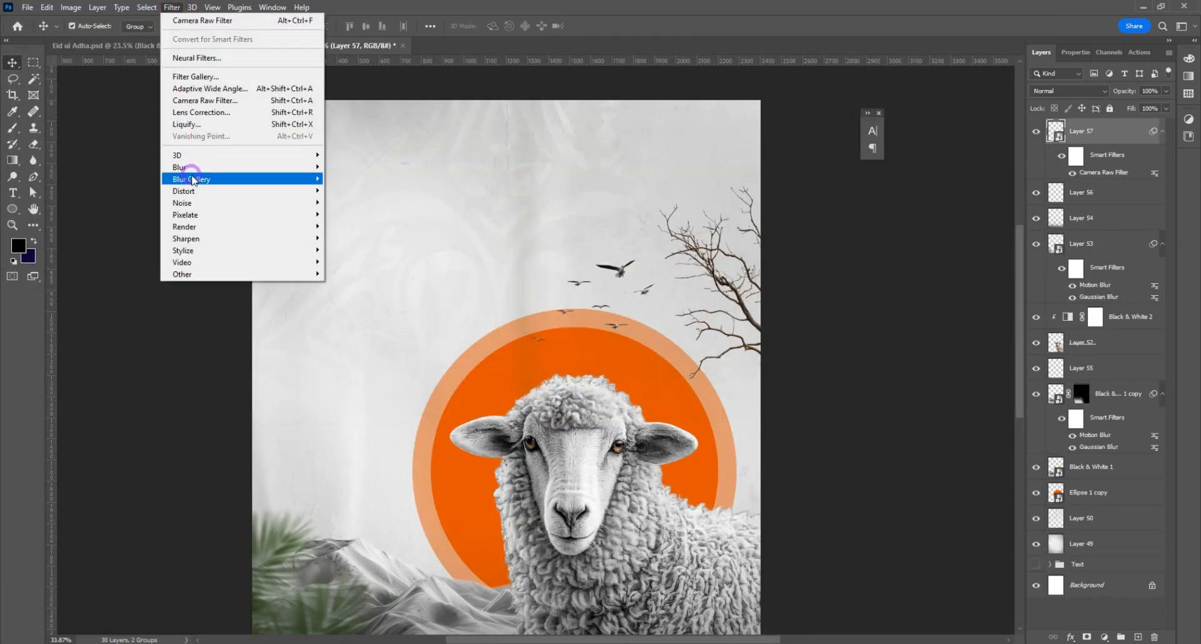
{"action": "mouse_move", "coordinate": [194, 171]}
{"action": "left_click", "coordinate": [358, 214]}
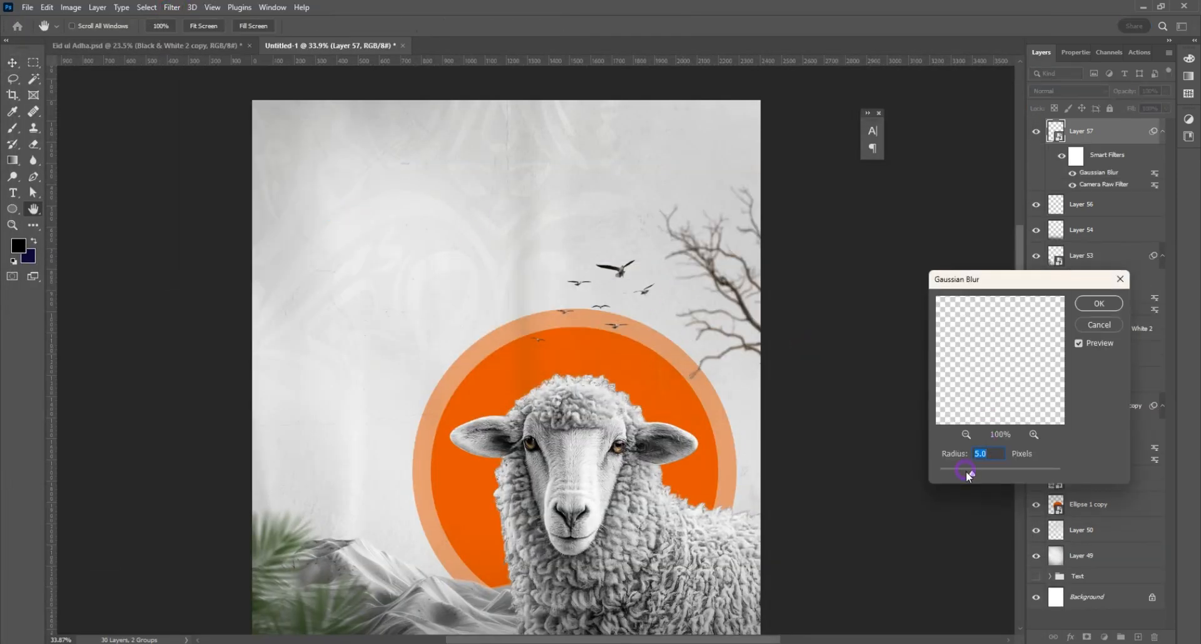
{"action": "left_click", "coordinate": [1101, 307]}
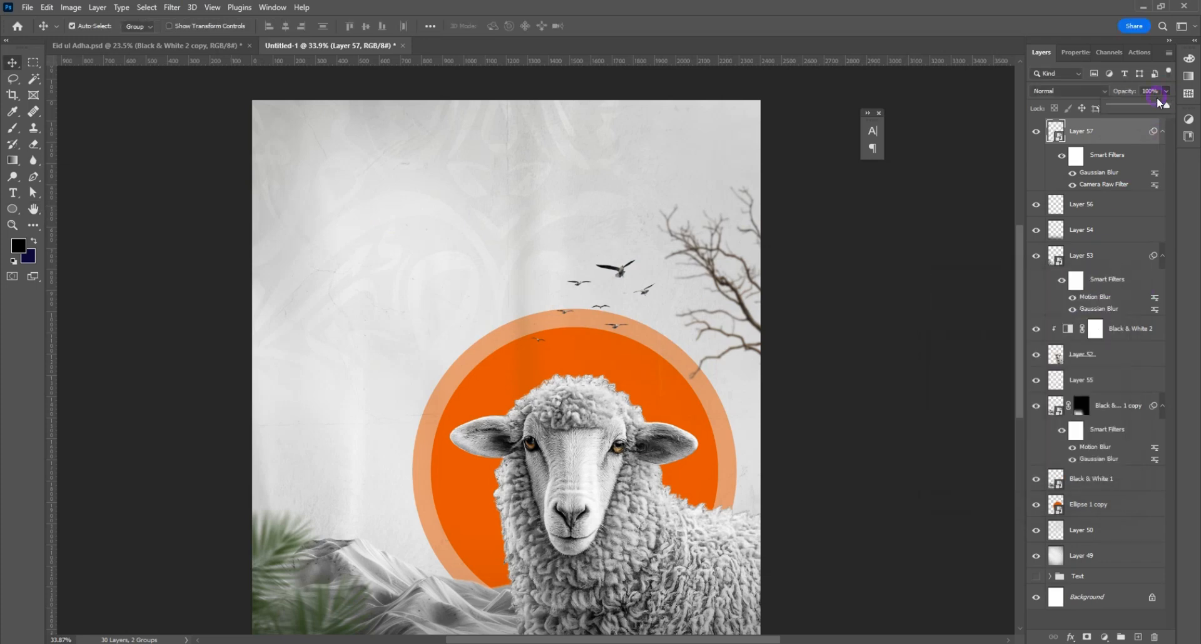
Step: Set the tree branch layer's opacity to 80%
{"action": "left_click_drag", "start_coordinate": [1161, 104], "coordinate": [1146, 110]}
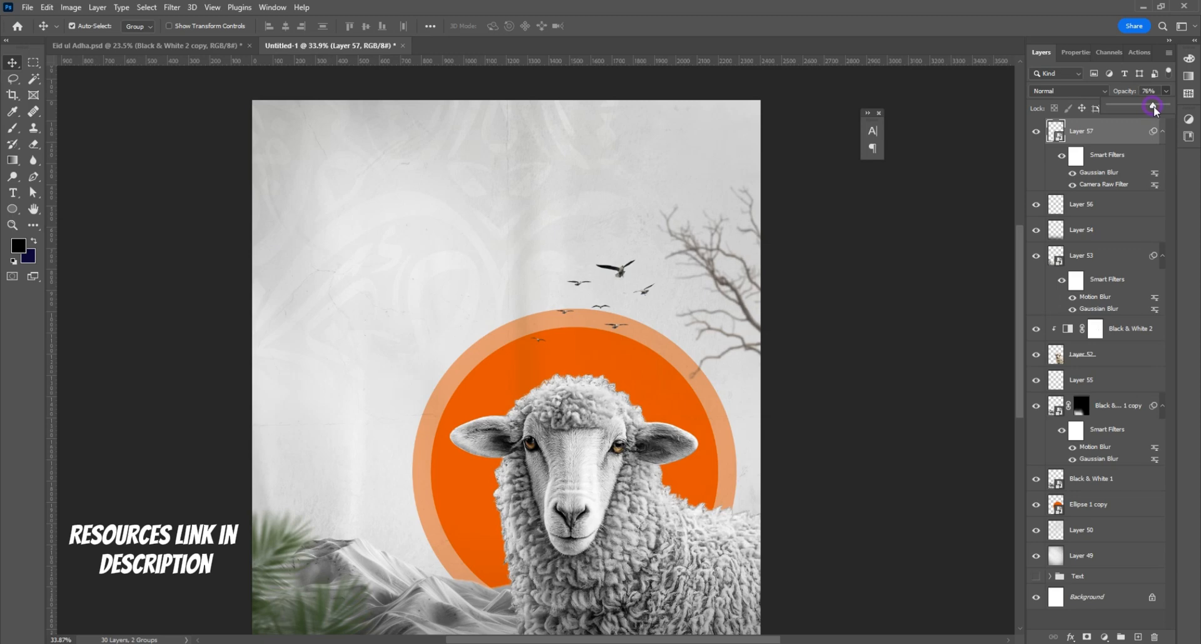
{"action": "left_click", "coordinate": [1141, 91]}
{"action": "type", "text": "80"}
{"action": "key", "text": "Return"}
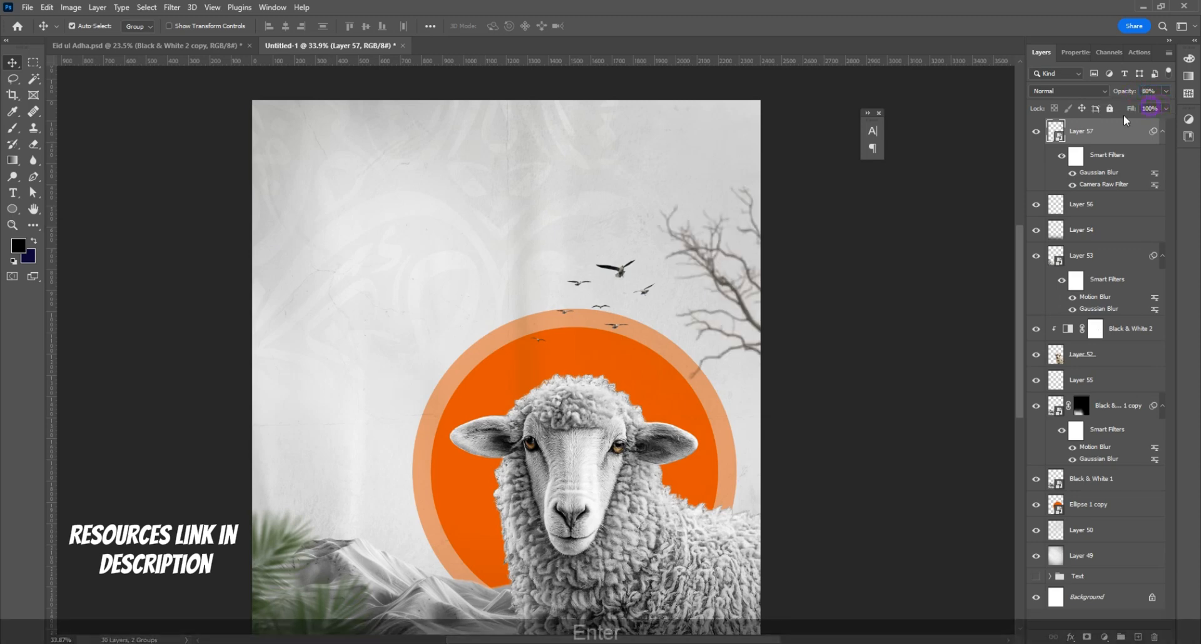
{"action": "scroll", "coordinate": [606, 304], "scroll_direction": "down", "scroll_amount": 1}
{"action": "scroll", "coordinate": [606, 304], "scroll_direction": "down", "scroll_amount": 2}
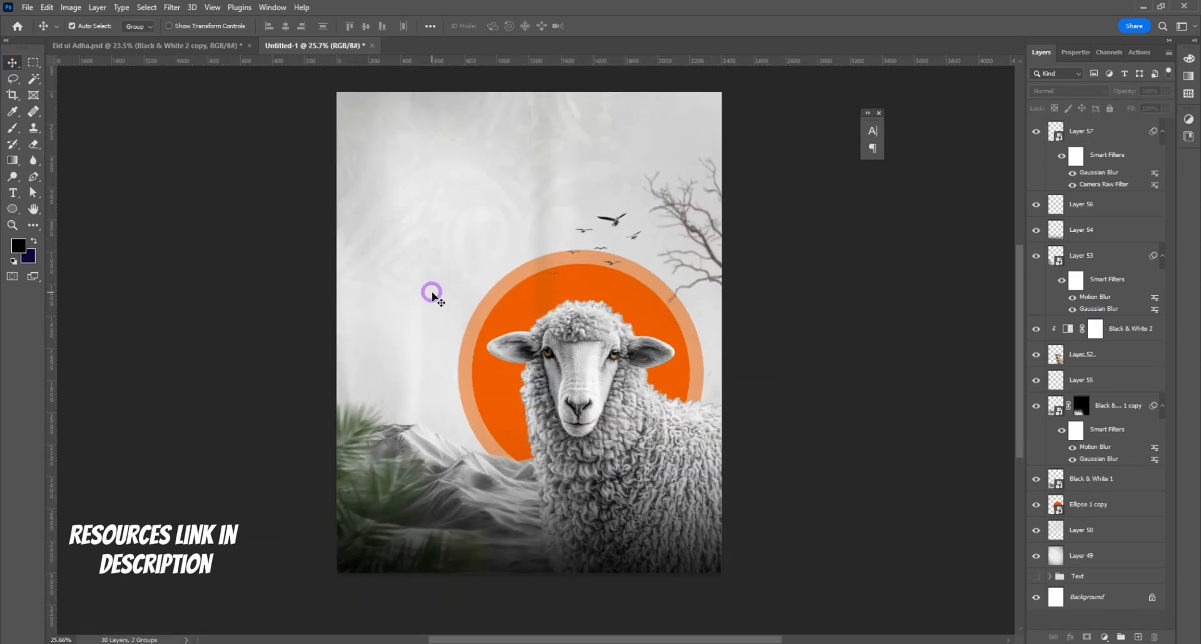
Step: Move the Text group to the top of the layer stack and make it visible
{"action": "left_click", "coordinate": [1109, 146]}
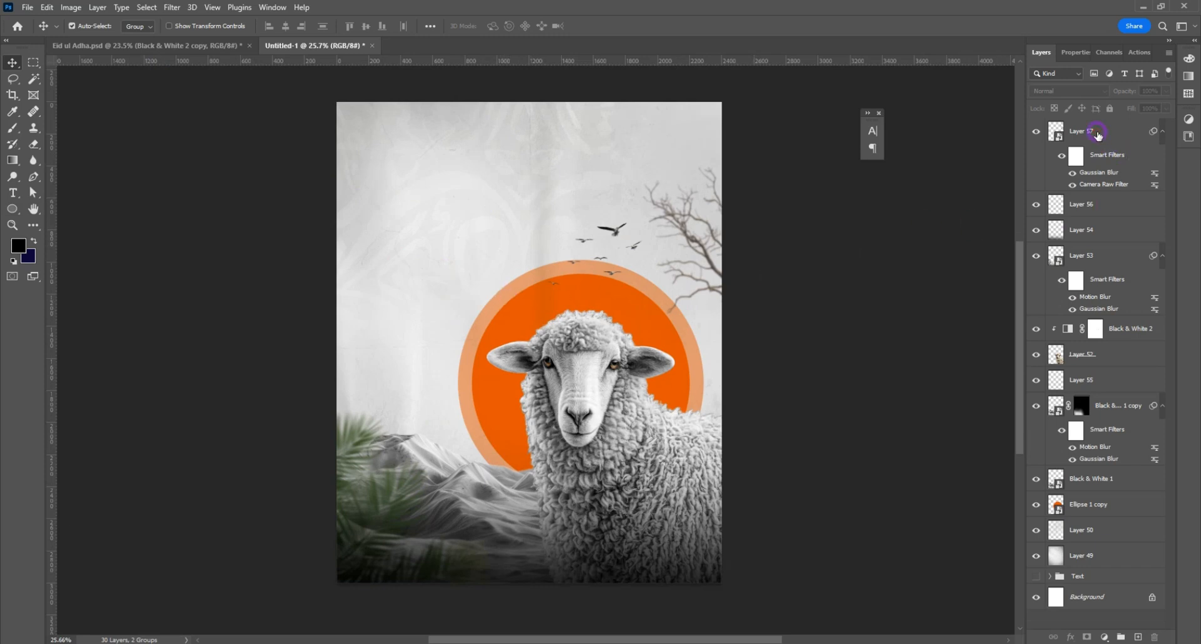
{"action": "left_click", "coordinate": [1098, 134]}
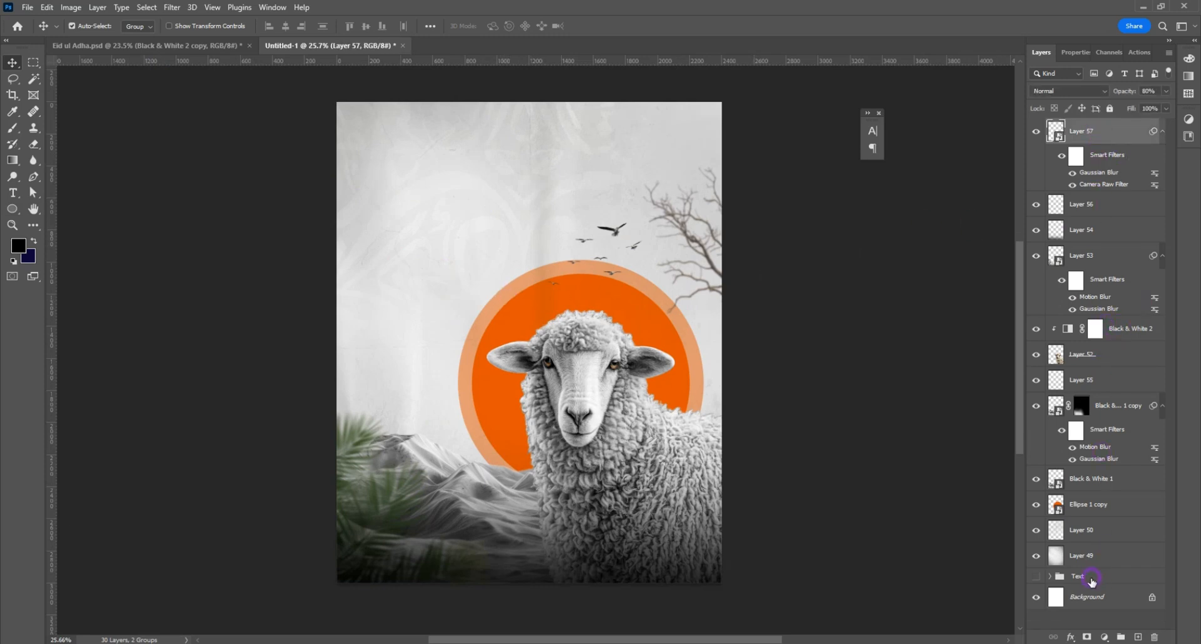
{"action": "left_click", "coordinate": [1092, 579]}
{"action": "key", "text": "ctrl+shift+bracketright"}
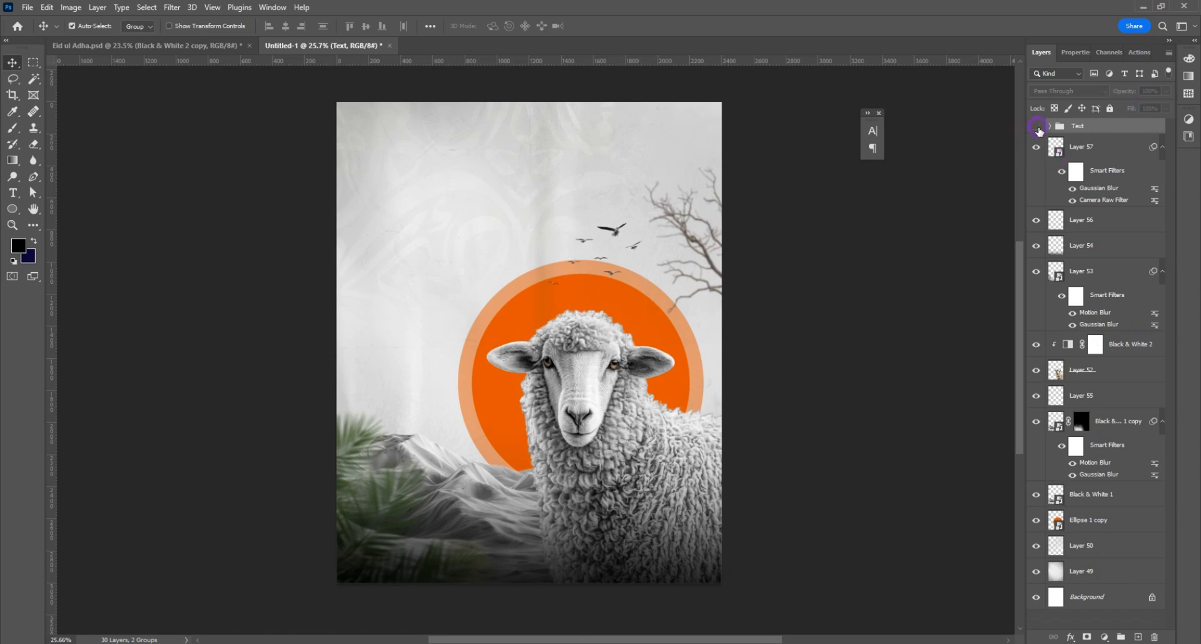
{"action": "left_click", "coordinate": [1037, 127]}
Step: Create a new layer directly above the orange circle and choose the Cloud 8 brush from the Cloud Brushes 0981 set
{"action": "left_click", "coordinate": [498, 339]}
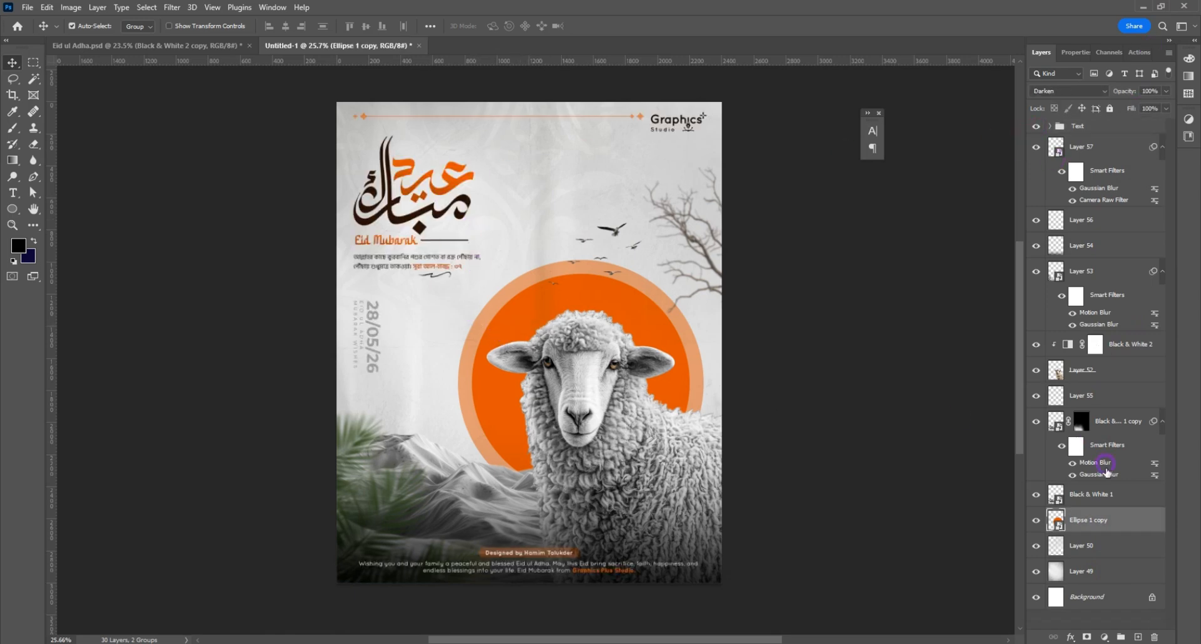
{"action": "left_click", "coordinate": [1138, 637]}
{"action": "left_click", "coordinate": [14, 128]}
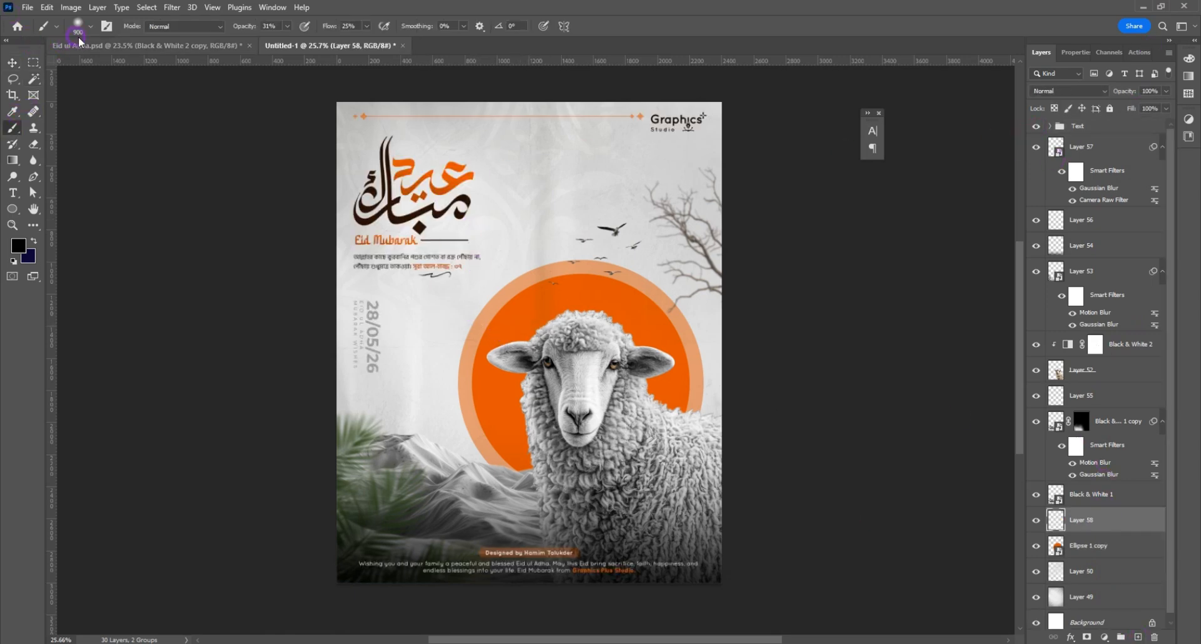
{"action": "left_click", "coordinate": [90, 28]}
{"action": "scroll", "coordinate": [94, 275], "scroll_direction": "down", "scroll_amount": 4}
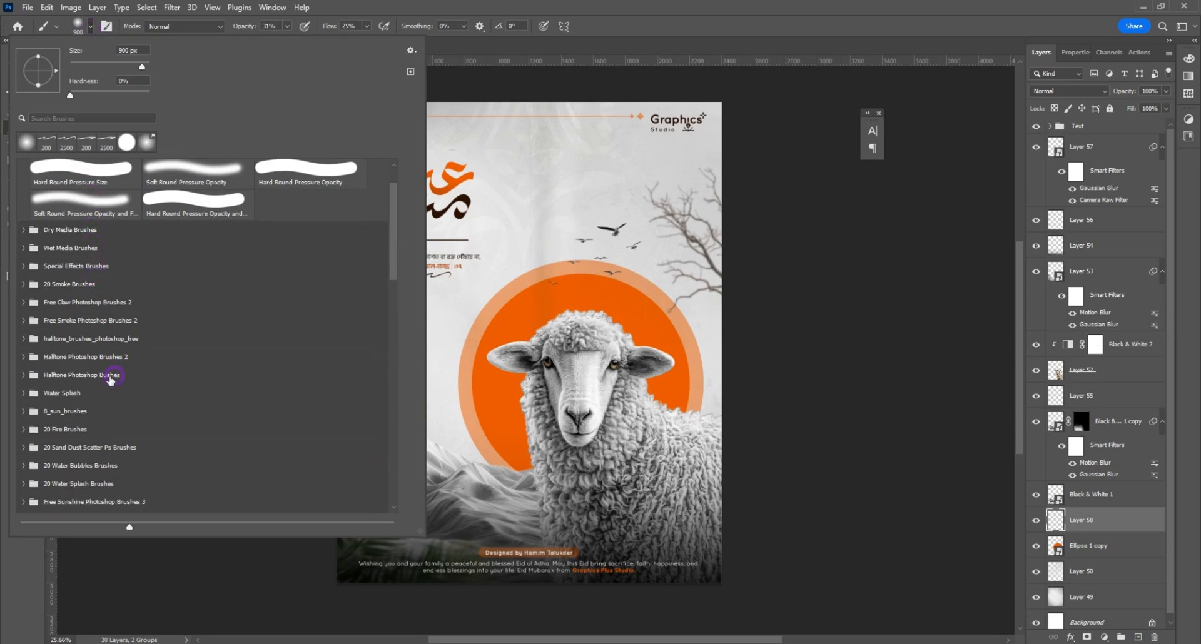
{"action": "scroll", "coordinate": [95, 378], "scroll_direction": "down", "scroll_amount": 2}
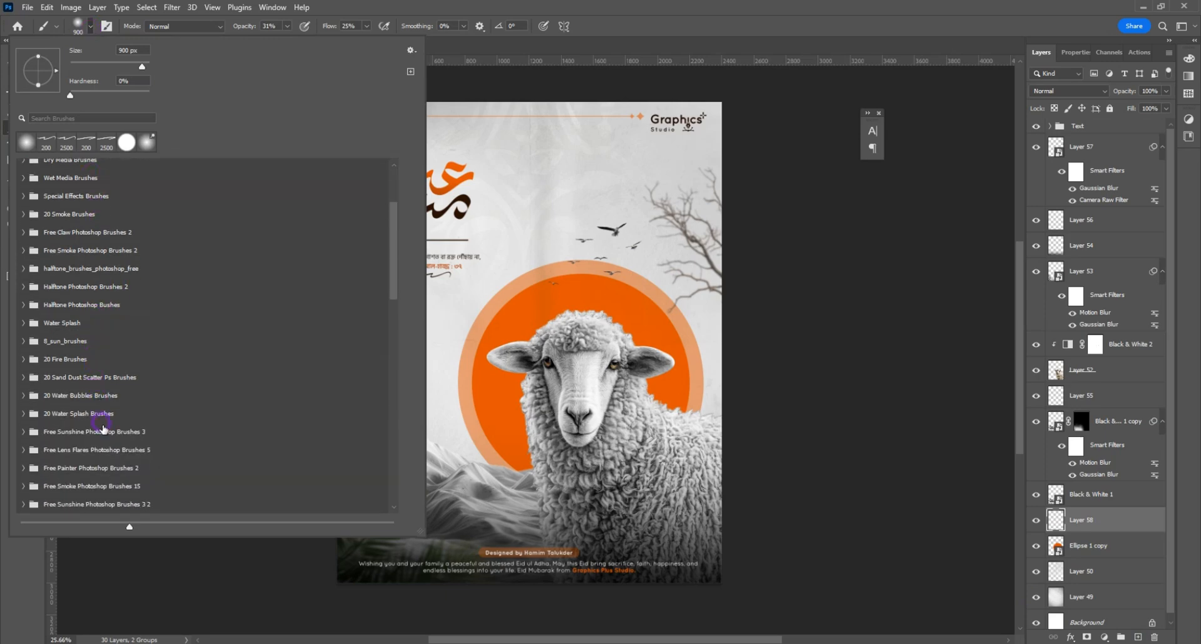
{"action": "scroll", "coordinate": [103, 431], "scroll_direction": "down", "scroll_amount": 5}
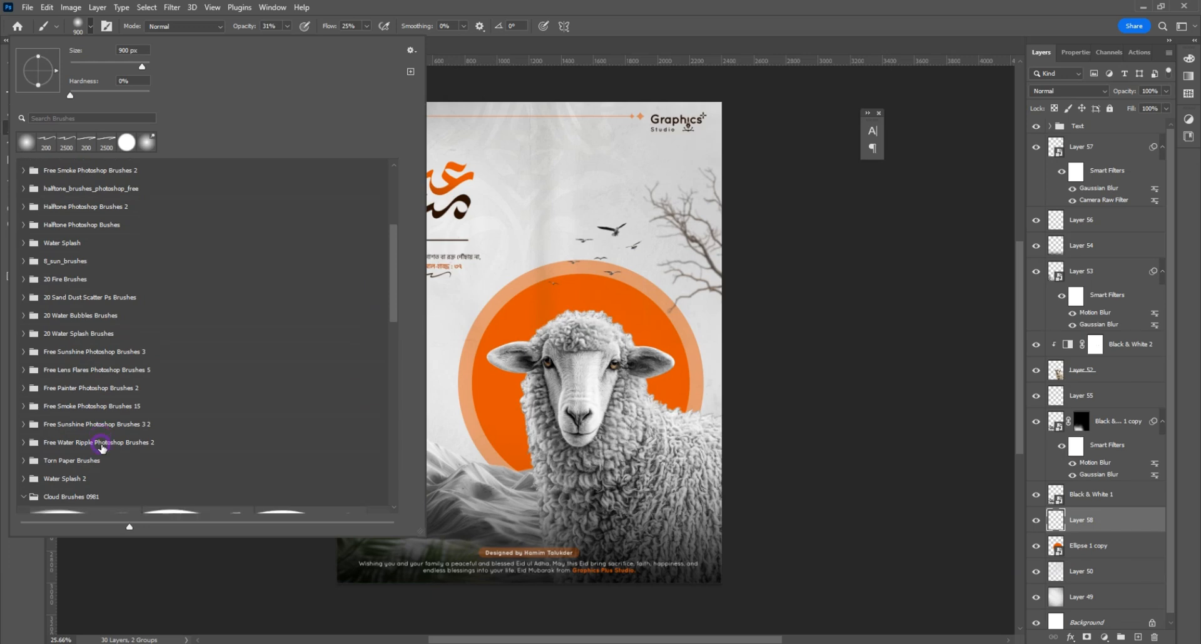
{"action": "scroll", "coordinate": [99, 445], "scroll_direction": "down", "scroll_amount": 4}
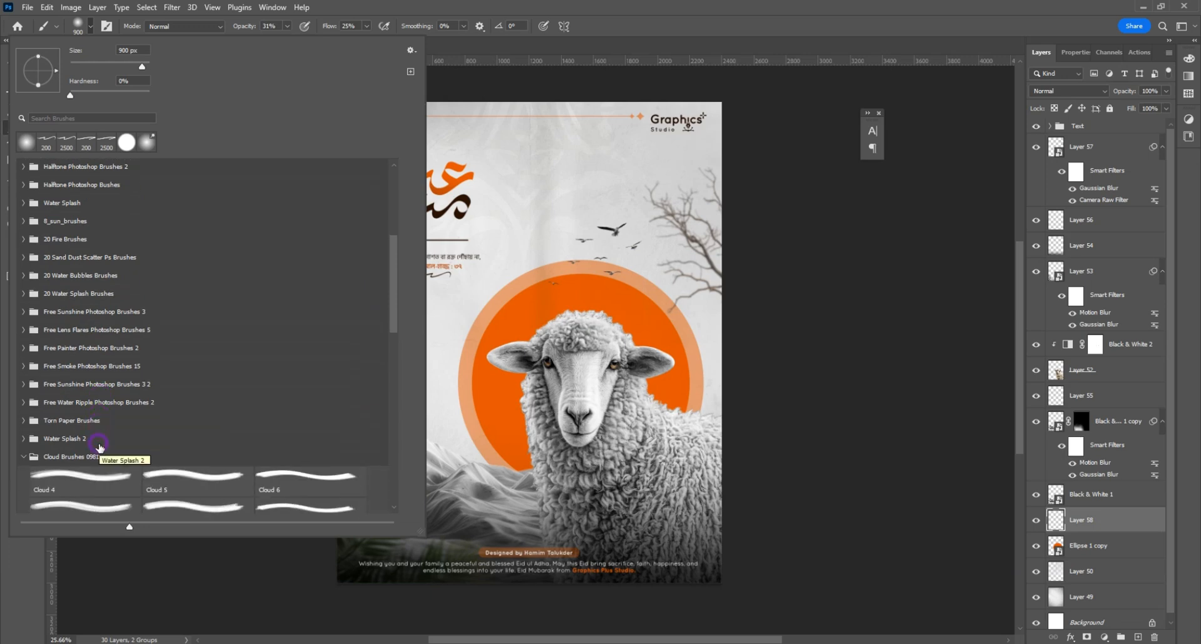
{"action": "left_click", "coordinate": [86, 450]}
{"action": "left_click", "coordinate": [285, 482]}
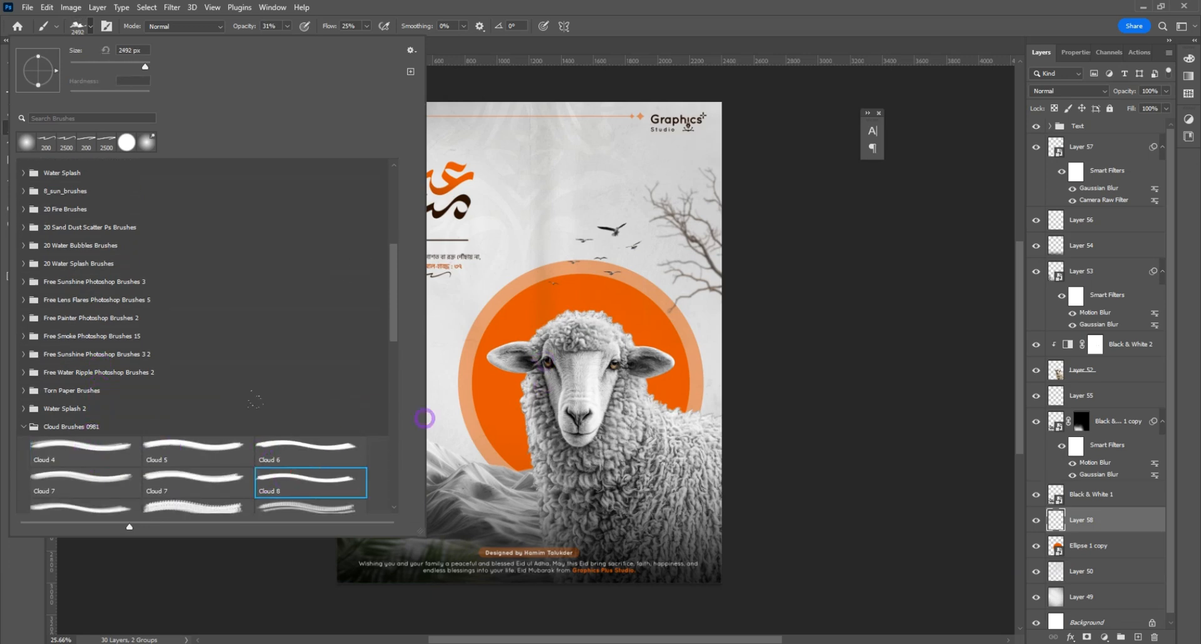
Step: Set the cloud brush to 500 px with a white foreground colour, 100% opacity and 100% flow
{"action": "key", "text": "ctrl+z"}
{"action": "key", "text": "bracketleft"}
{"action": "key", "text": "bracketleft"}
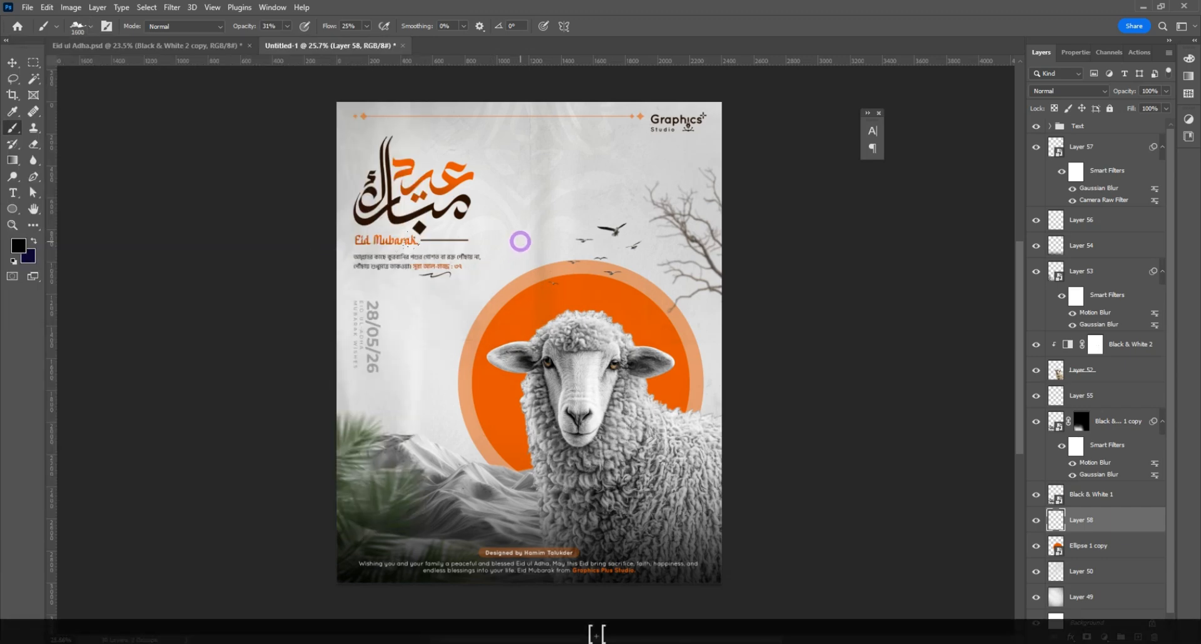
{"action": "key", "text": "bracketleft"}
{"action": "key", "text": "bracketleft"}
{"action": "key", "text": "bracketleft"}
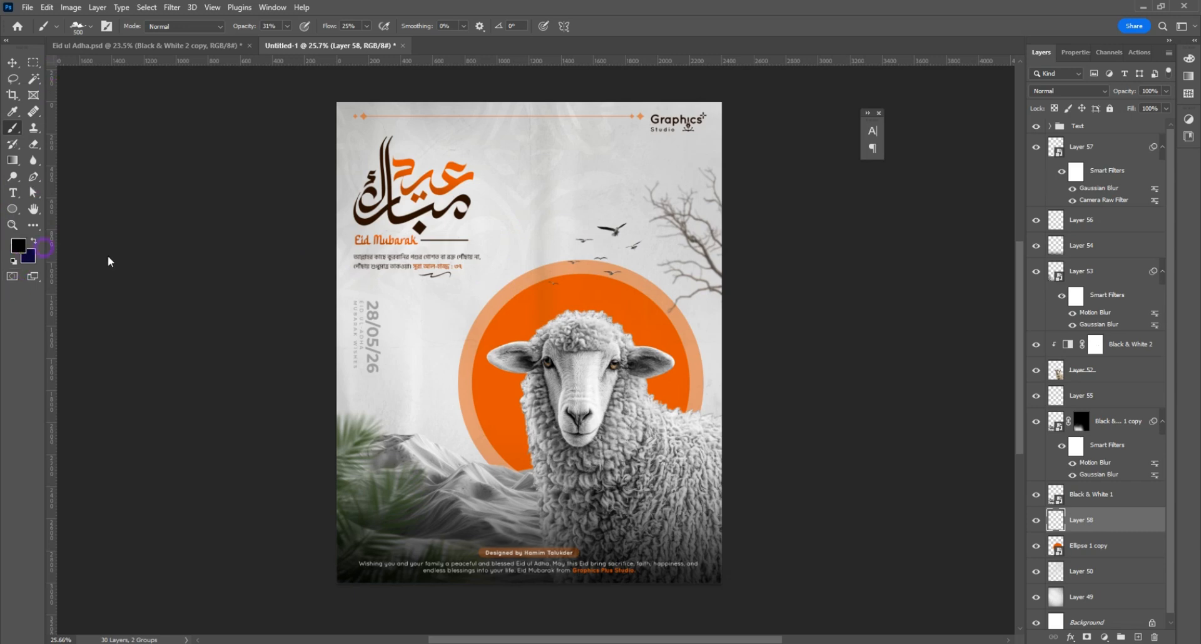
{"action": "left_click", "coordinate": [905, 458]}
{"action": "left_click", "coordinate": [1145, 422]}
{"action": "left_click", "coordinate": [287, 26]}
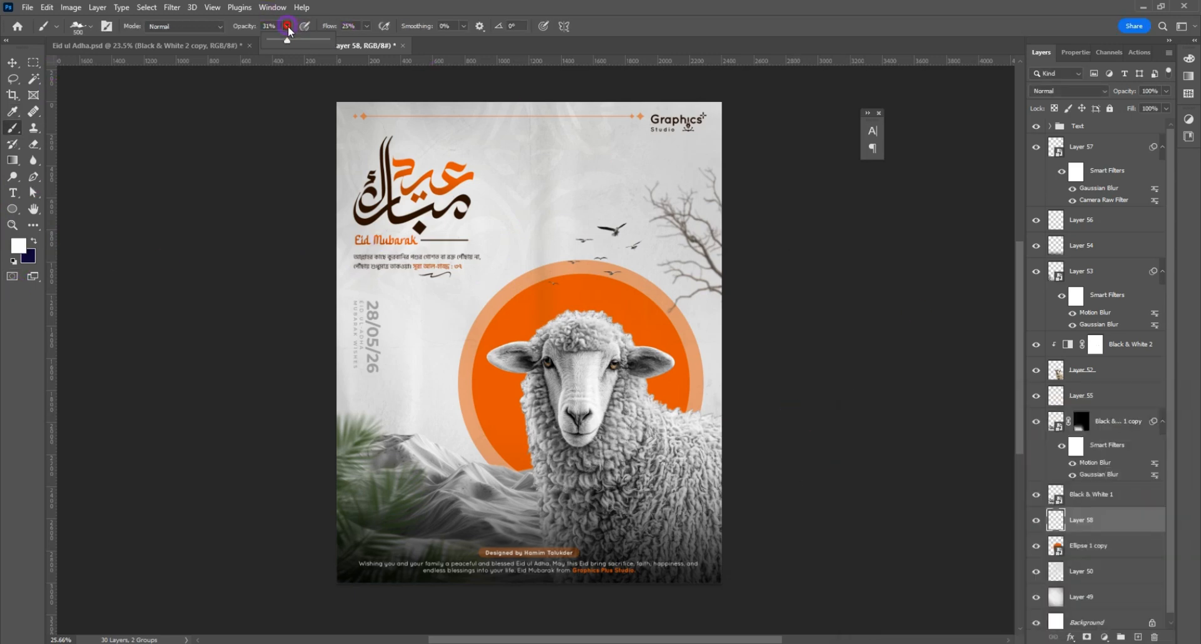
{"action": "left_click", "coordinate": [367, 27]}
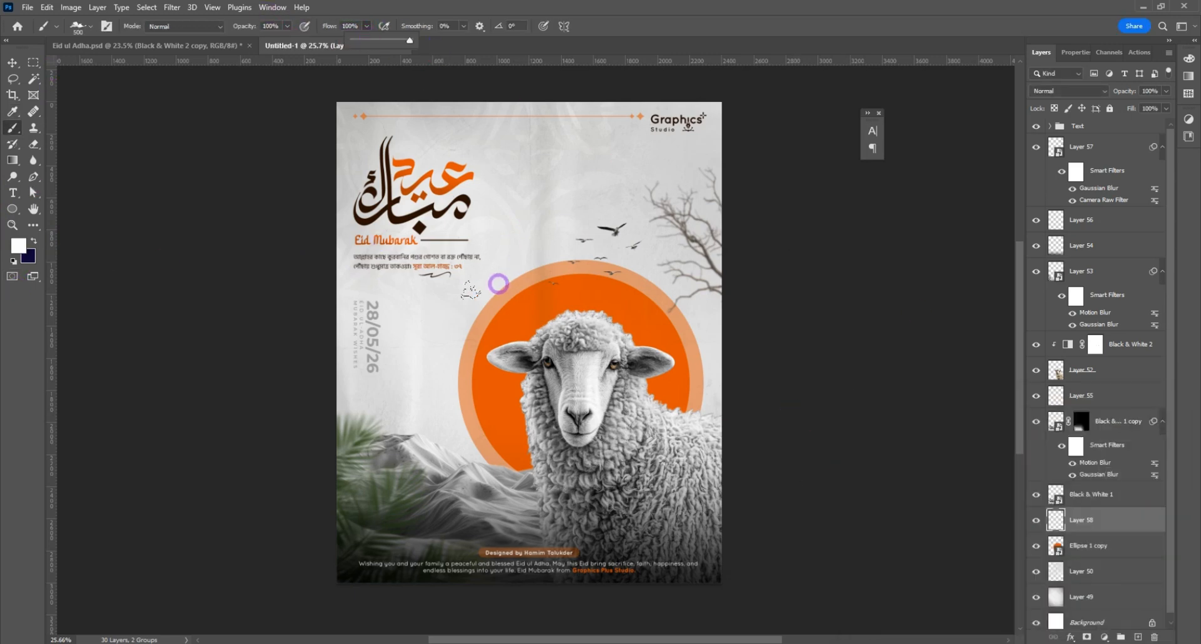
Step: Stamp a single white cloud over the upper left edge of the orange circle
{"action": "key", "text": "bracketright"}
{"action": "key", "text": "bracketleft"}
{"action": "left_click", "coordinate": [515, 284]}
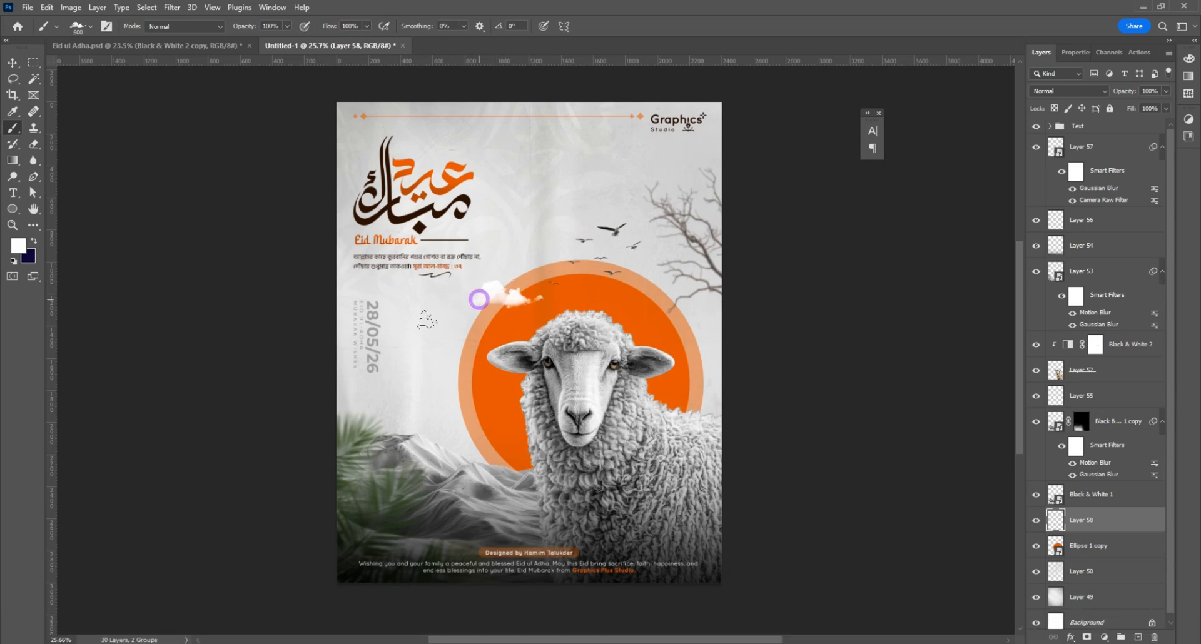
Step: Place a copy of the cloud at the circle's right edge, scaled to about 81%, and lower its opacity to about 70%
{"action": "left_click", "coordinate": [13, 62]}
{"action": "left_click_drag", "start_coordinate": [513, 302], "coordinate": [723, 377]}
{"action": "key", "text": "ctrl+t"}
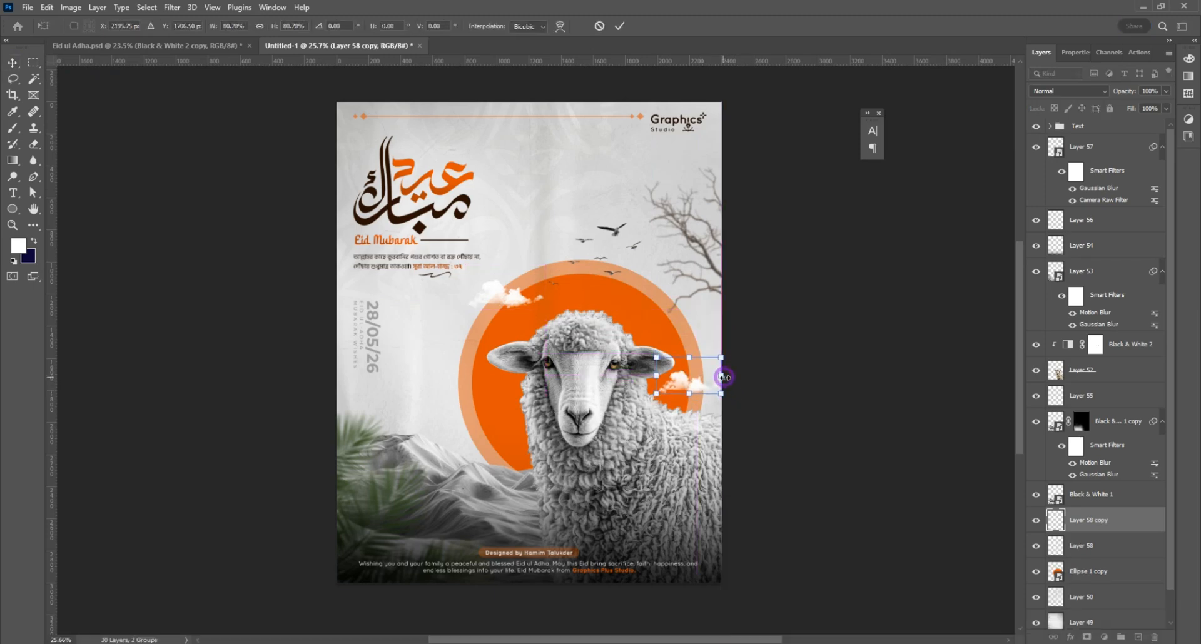
{"action": "key", "text": "Return"}
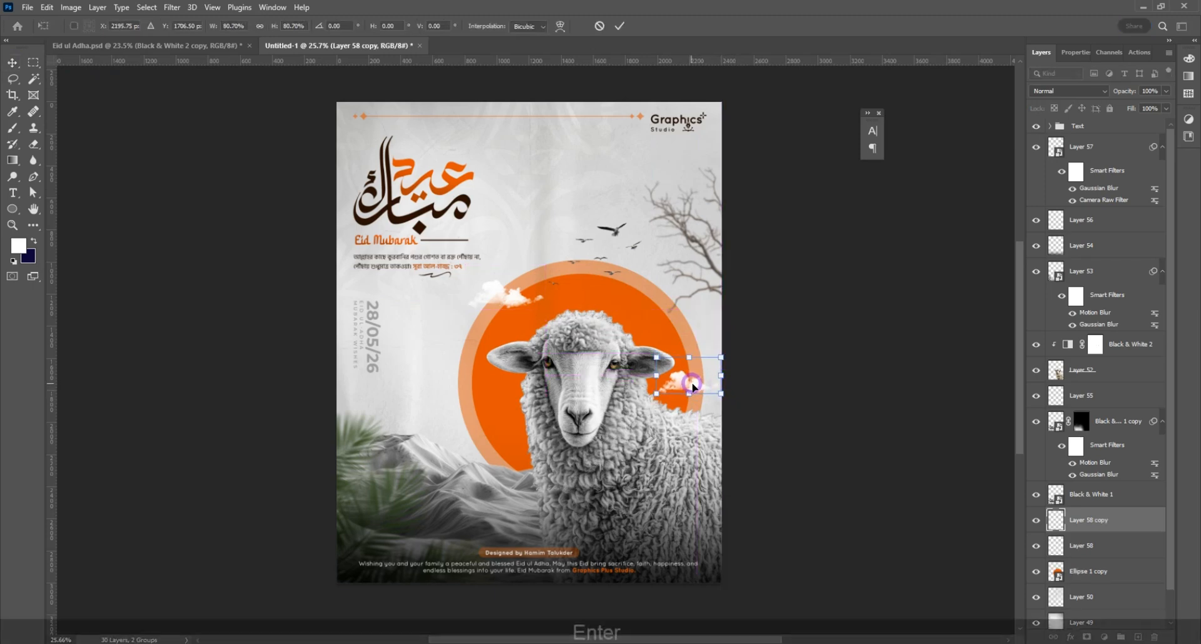
{"action": "left_click", "coordinate": [1167, 91]}
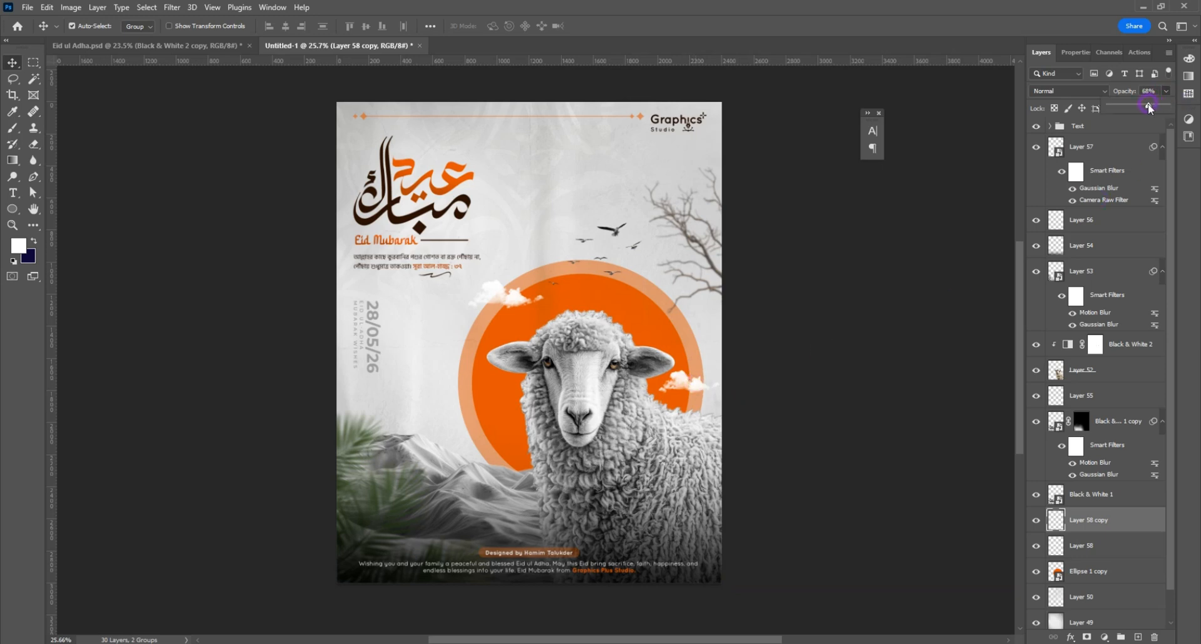
{"action": "left_click_drag", "start_coordinate": [1150, 109], "coordinate": [1152, 109]}
Step: Create another new layer above the orange circle and choose the second Cloud 7 brush, beside Cloud 8
{"action": "left_click", "coordinate": [503, 409]}
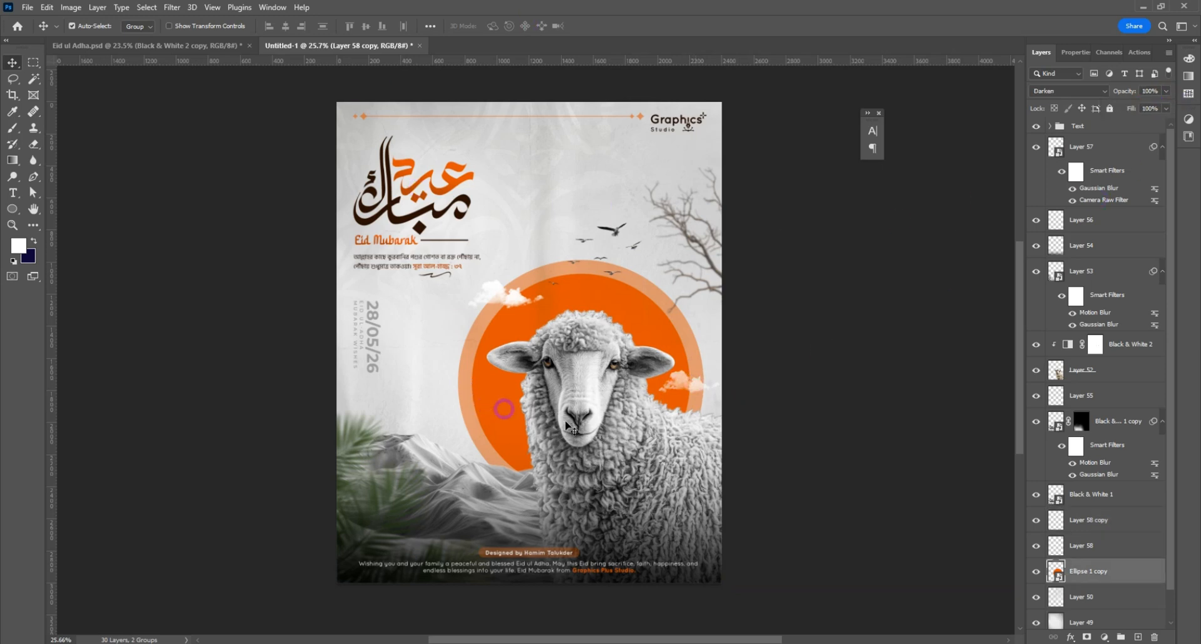
{"action": "left_click", "coordinate": [1138, 638]}
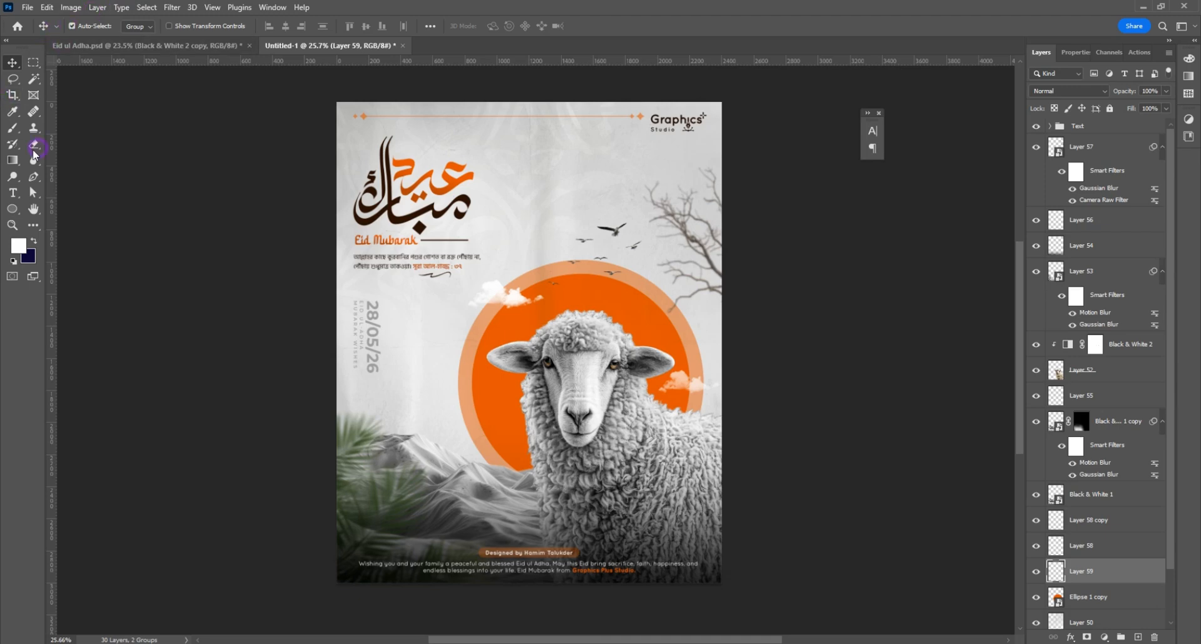
{"action": "key", "text": "b"}
{"action": "left_click", "coordinate": [90, 26]}
{"action": "scroll", "coordinate": [188, 403], "scroll_direction": "down", "scroll_amount": 3}
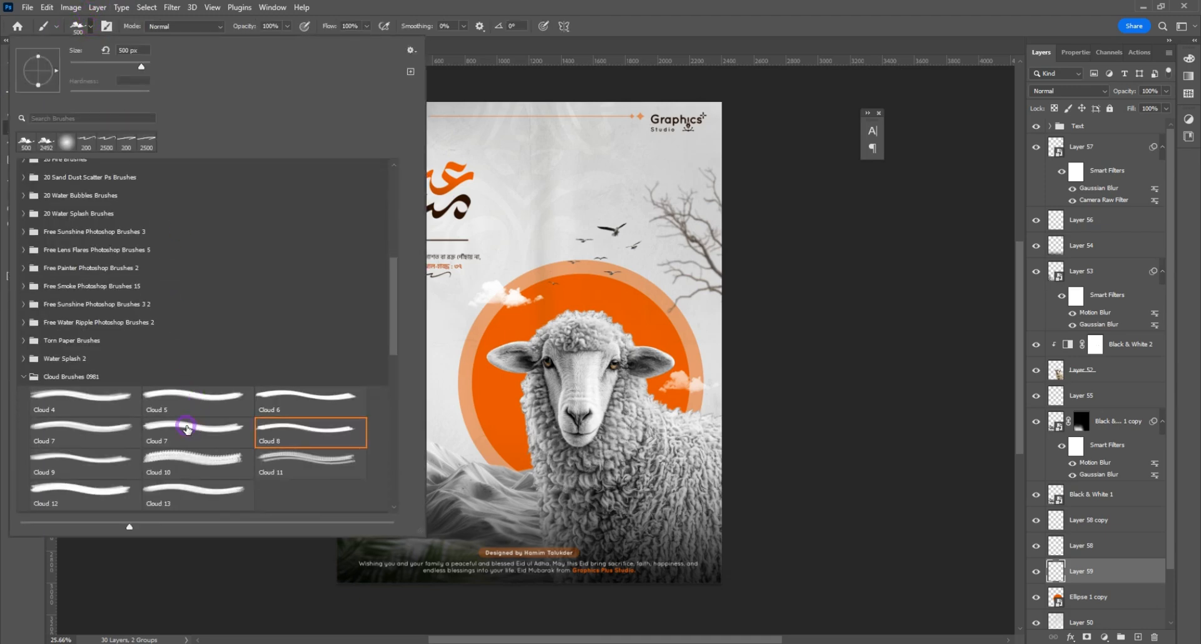
{"action": "left_click", "coordinate": [187, 429]}
Step: Stamp a cloud on the lower left of the orange circle and set its layer opacity to 60%
{"action": "left_click", "coordinate": [519, 414]}
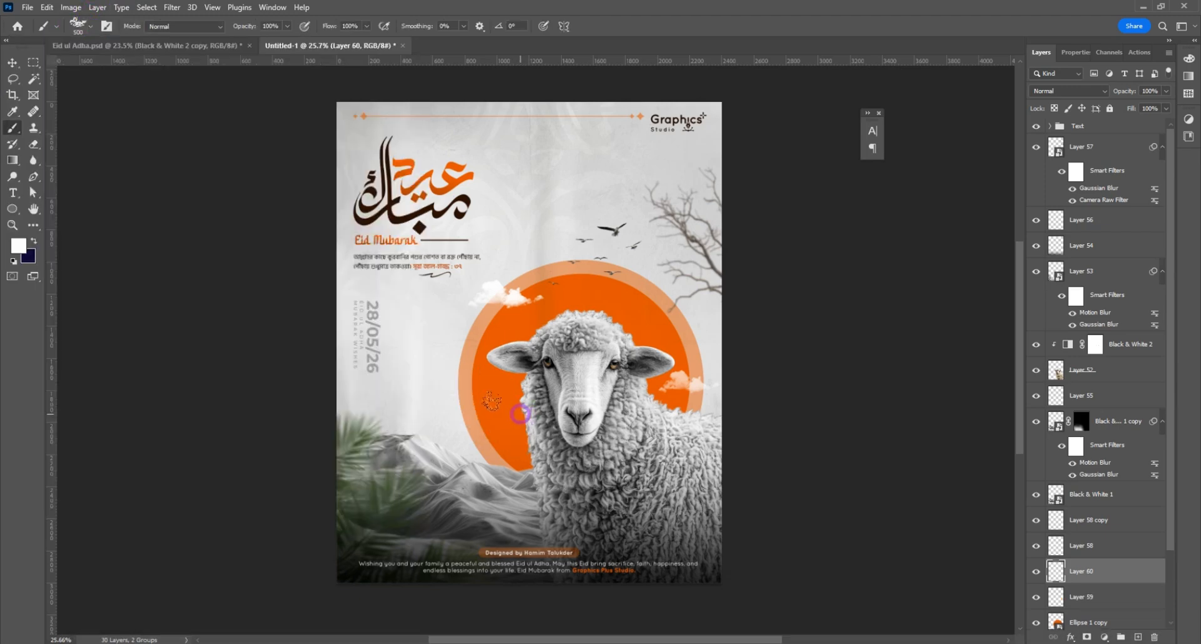
{"action": "left_click", "coordinate": [519, 416]}
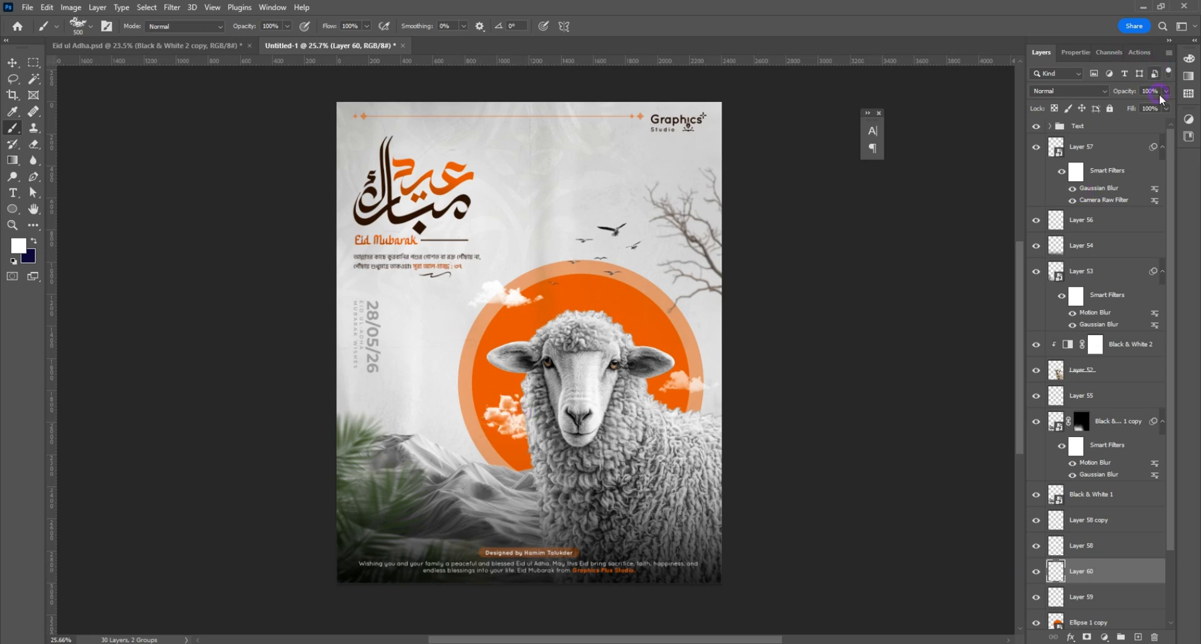
{"action": "left_click_drag", "start_coordinate": [1160, 97], "coordinate": [1147, 108]}
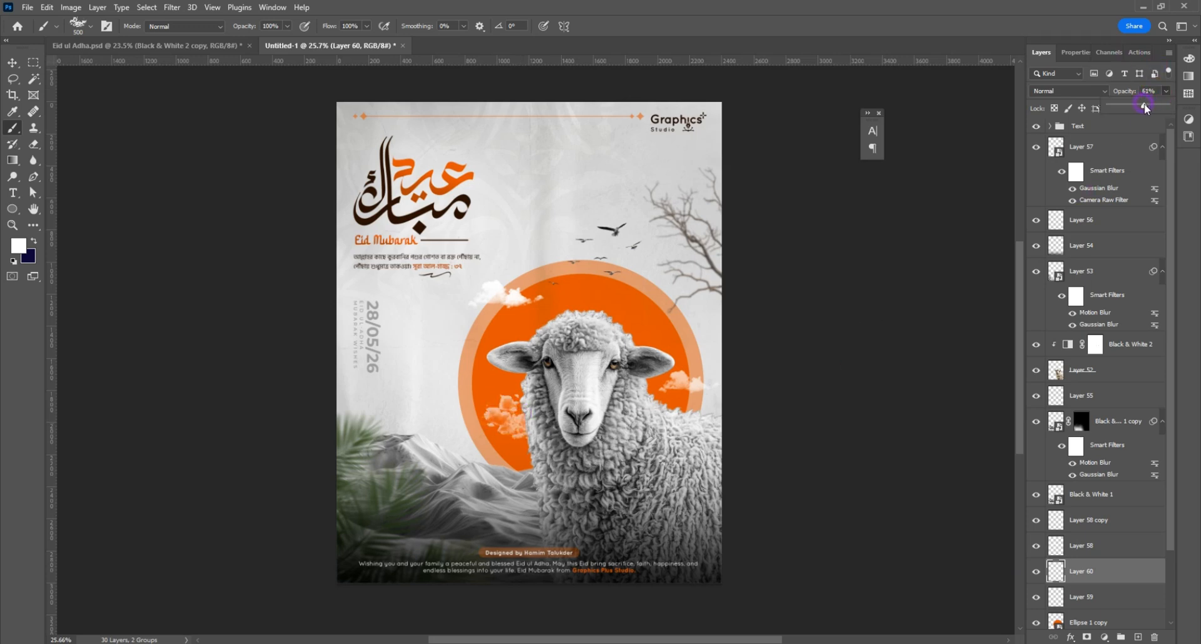
Step: Stamp all visible layers into a new merged layer above the Text group
{"action": "left_click", "coordinate": [13, 63]}
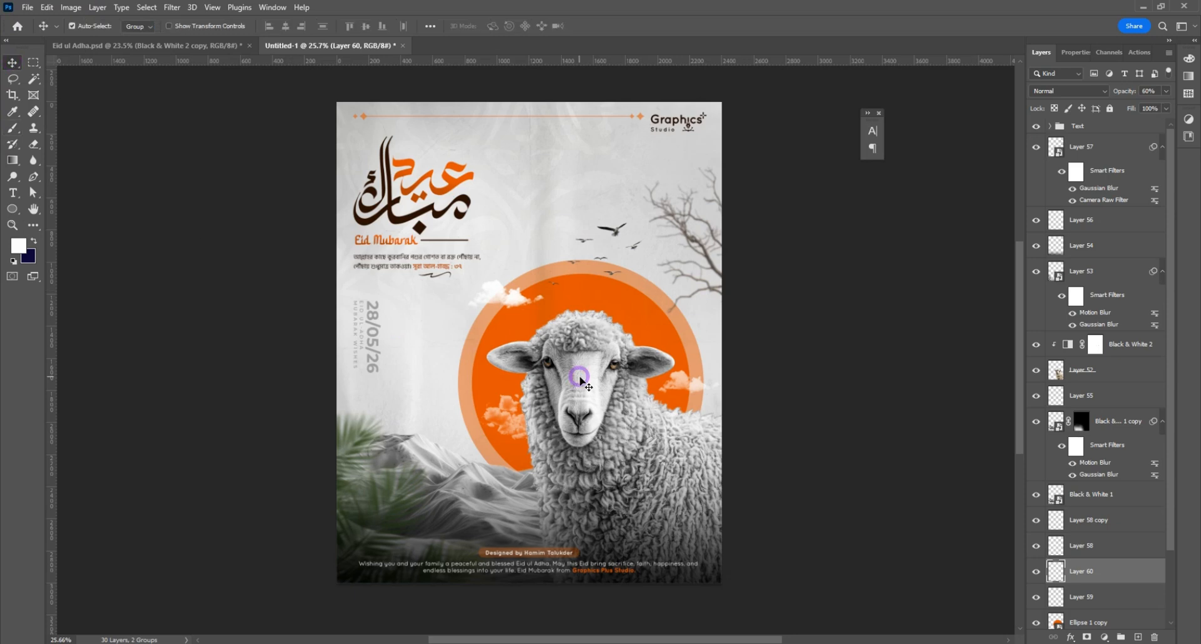
{"action": "scroll", "coordinate": [579, 377], "scroll_direction": "up", "scroll_amount": 1}
{"action": "left_click", "coordinate": [1092, 127]}
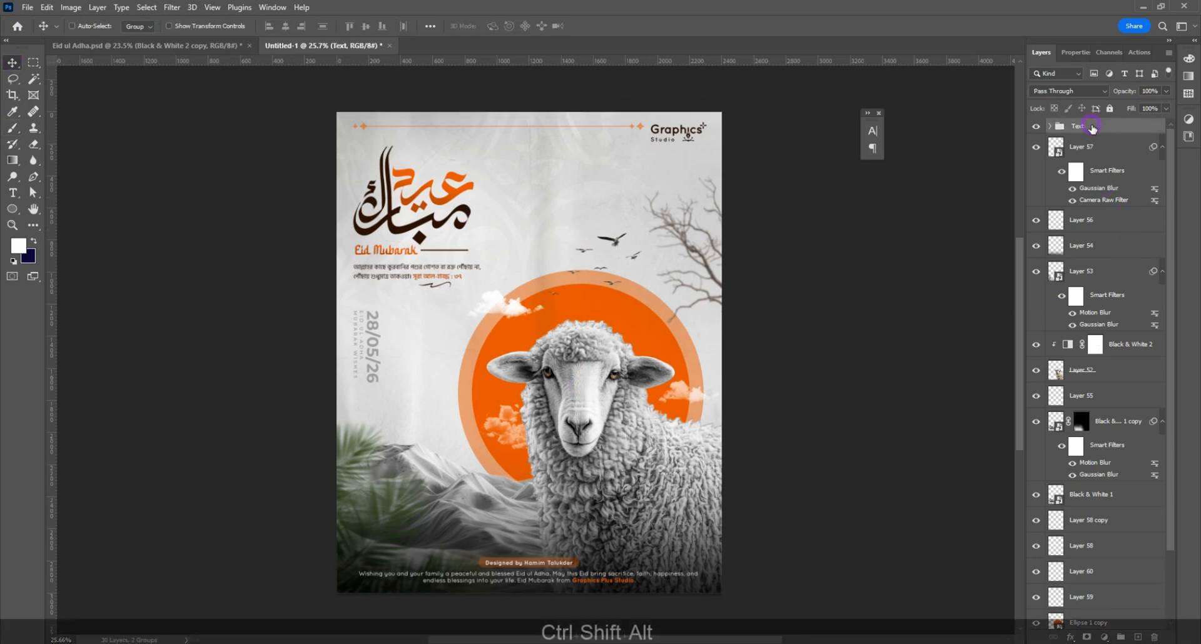
{"action": "key", "text": "ctrl+shift+alt+e"}
Step: Grade the merged layer with Camera Raw Filter: Exposure -0.20, Contrast +16, Highlights -22, Shadows +29, Whites +27, Blacks +1, Texture +15, Clarity +7, Sharpening 29
{"action": "left_click", "coordinate": [172, 7]}
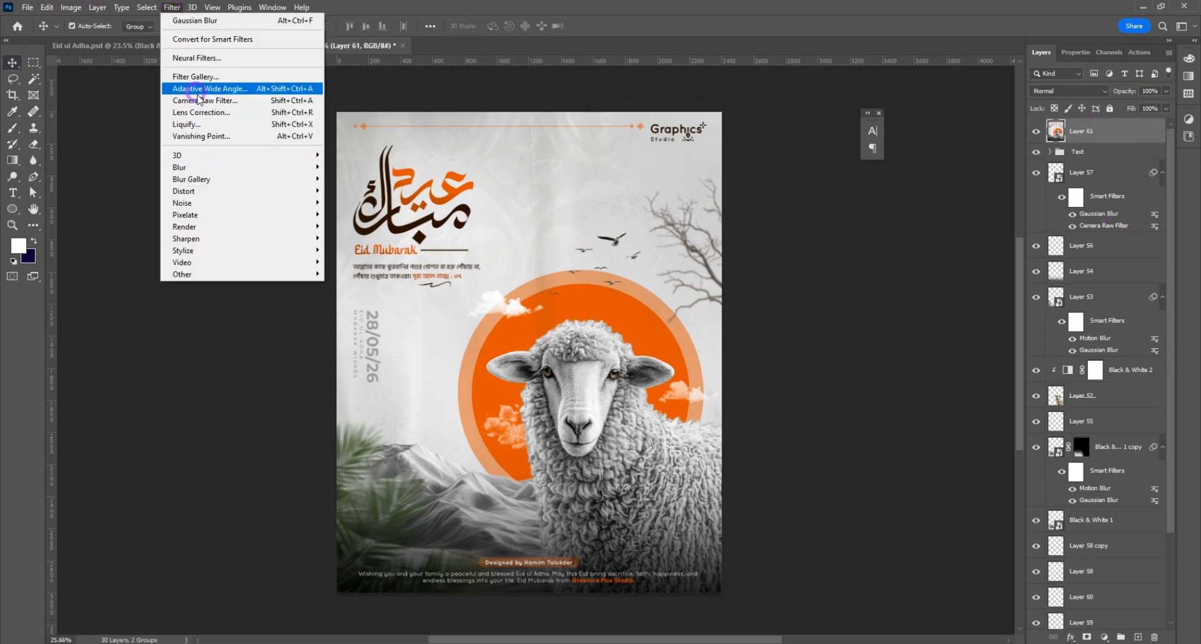
{"action": "left_click", "coordinate": [207, 83]}
{"action": "left_click", "coordinate": [769, 551], "text": "alt"}
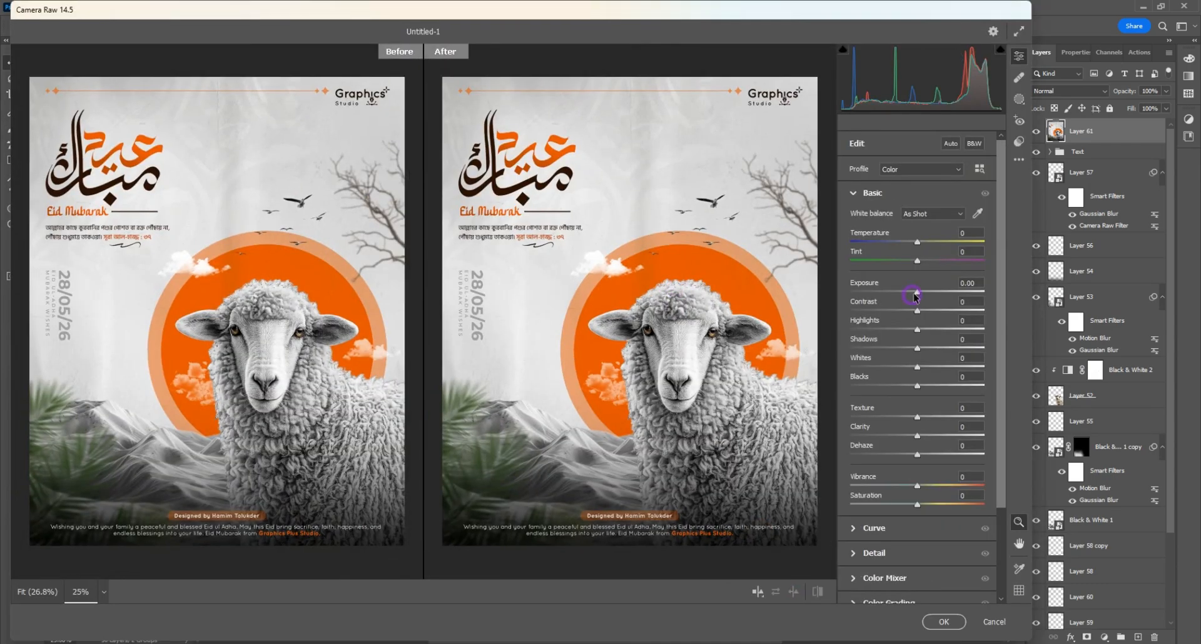
{"action": "left_click_drag", "start_coordinate": [917, 292], "coordinate": [918, 386]}
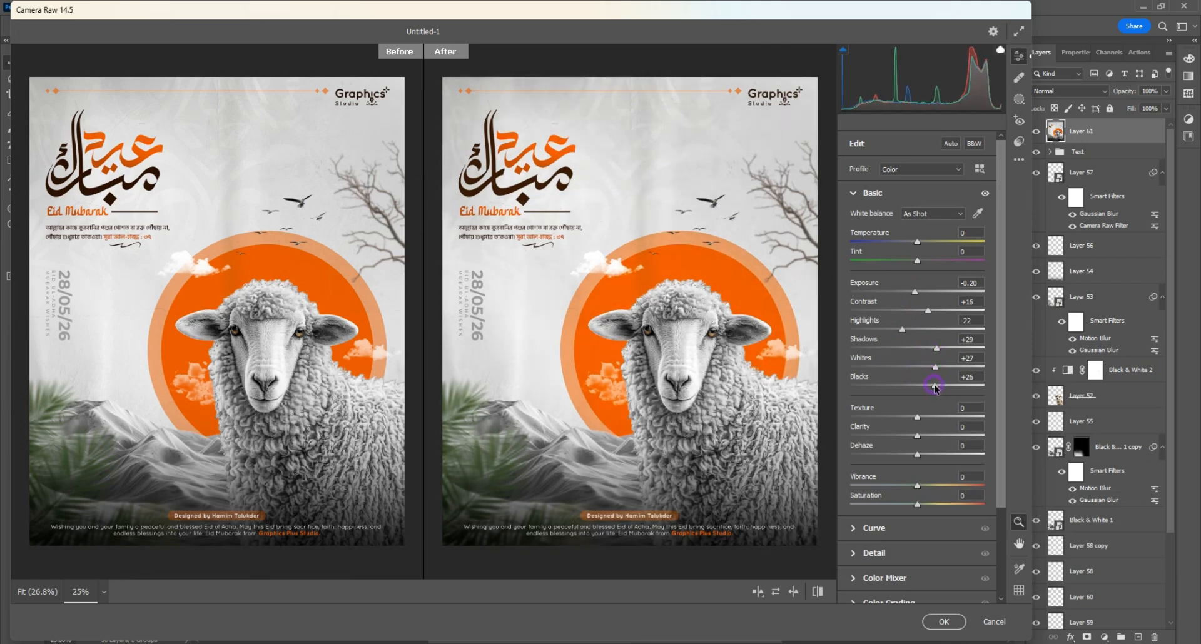
{"action": "left_click_drag", "start_coordinate": [918, 436], "coordinate": [922, 436]}
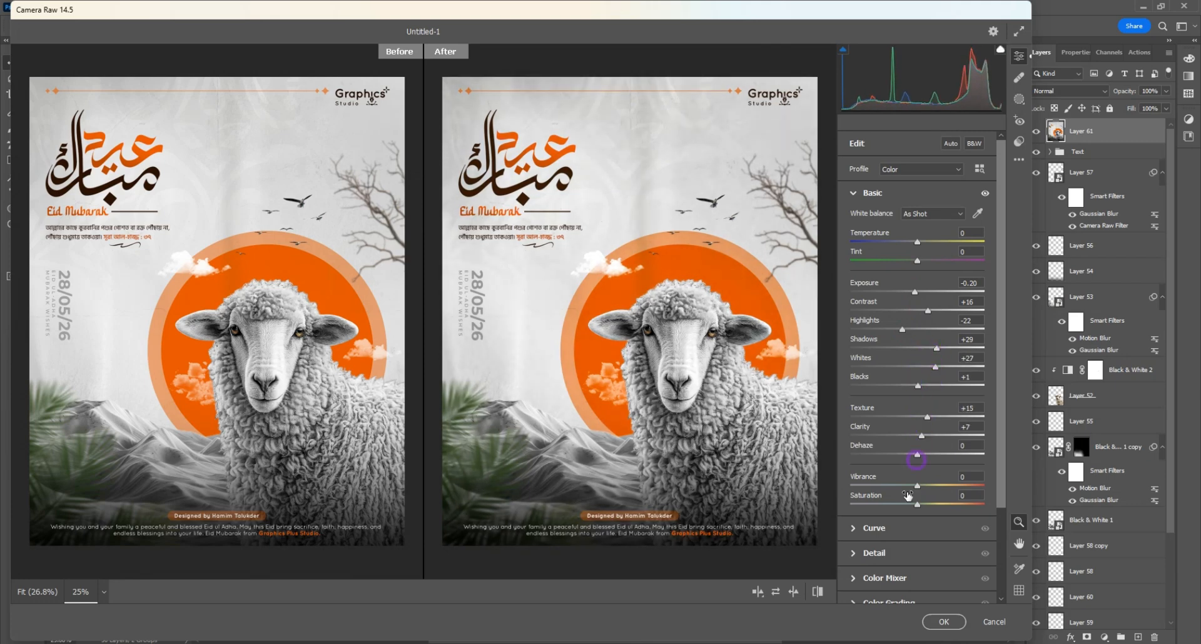
{"action": "left_click", "coordinate": [884, 554]}
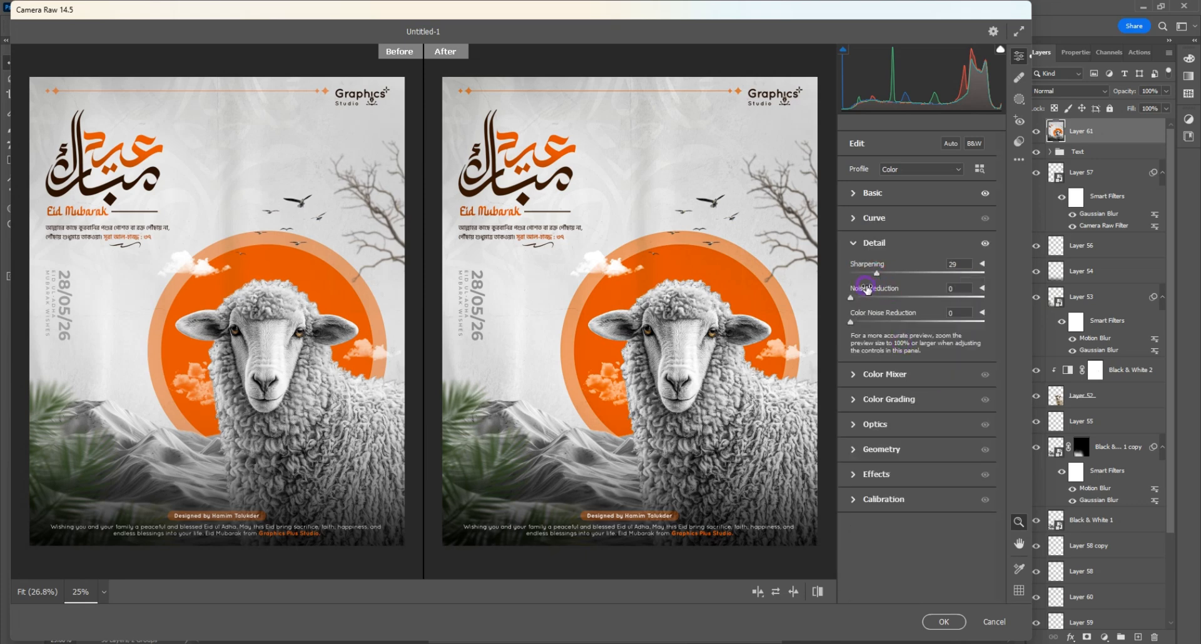
{"action": "left_click", "coordinate": [945, 622]}
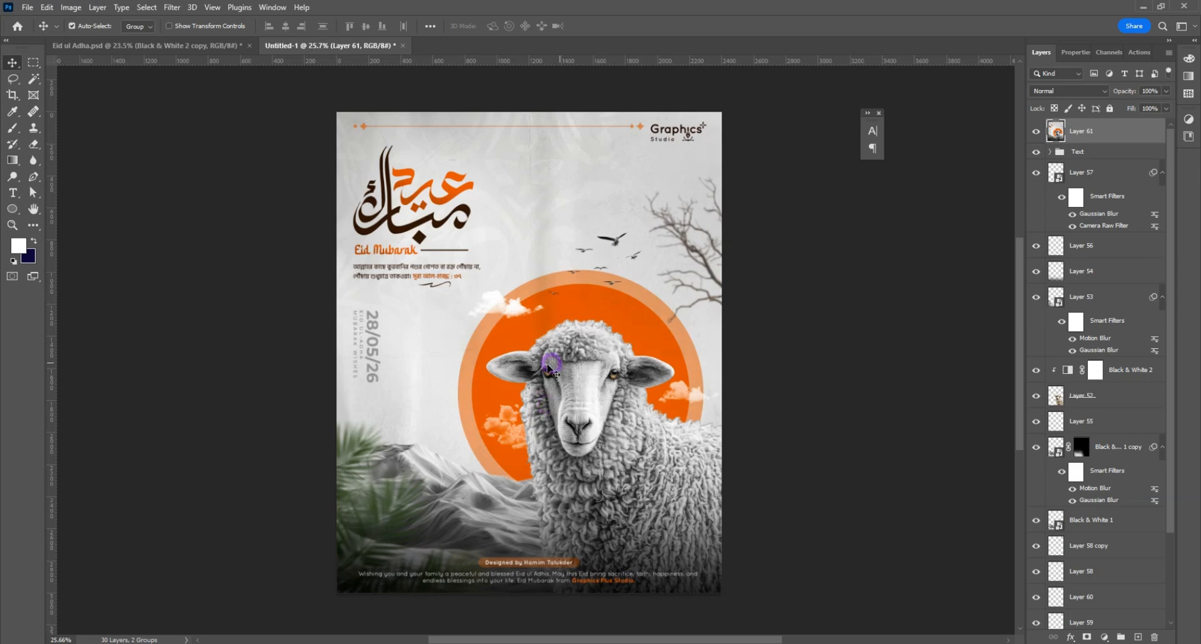
Step: Add noise to the merged layer with a 10% amount and Uniform distribution
{"action": "left_click", "coordinate": [172, 7]}
{"action": "mouse_move", "coordinate": [182, 198]}
{"action": "left_click", "coordinate": [362, 203]}
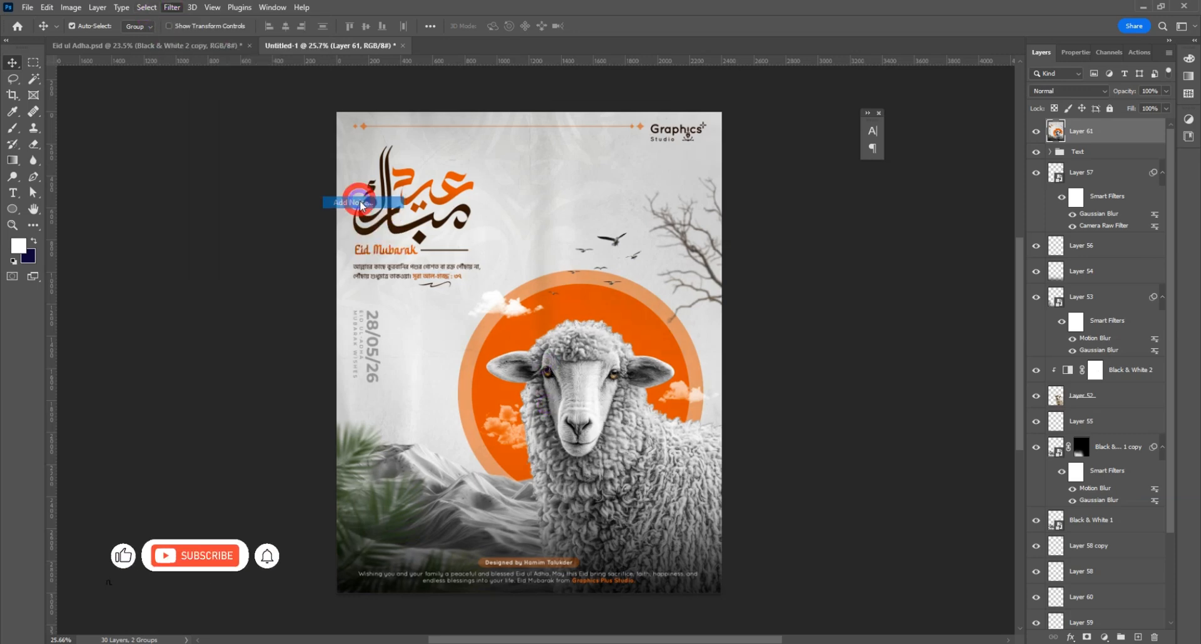
{"action": "left_click_drag", "start_coordinate": [582, 100], "coordinate": [831, 195]}
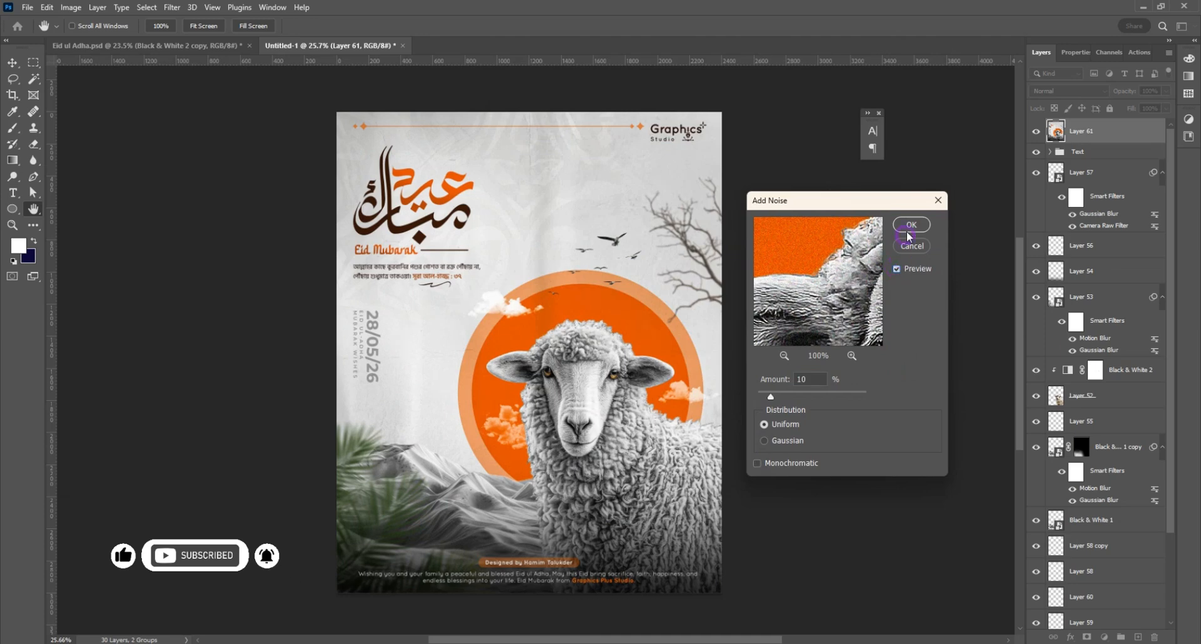
{"action": "left_click", "coordinate": [911, 226]}
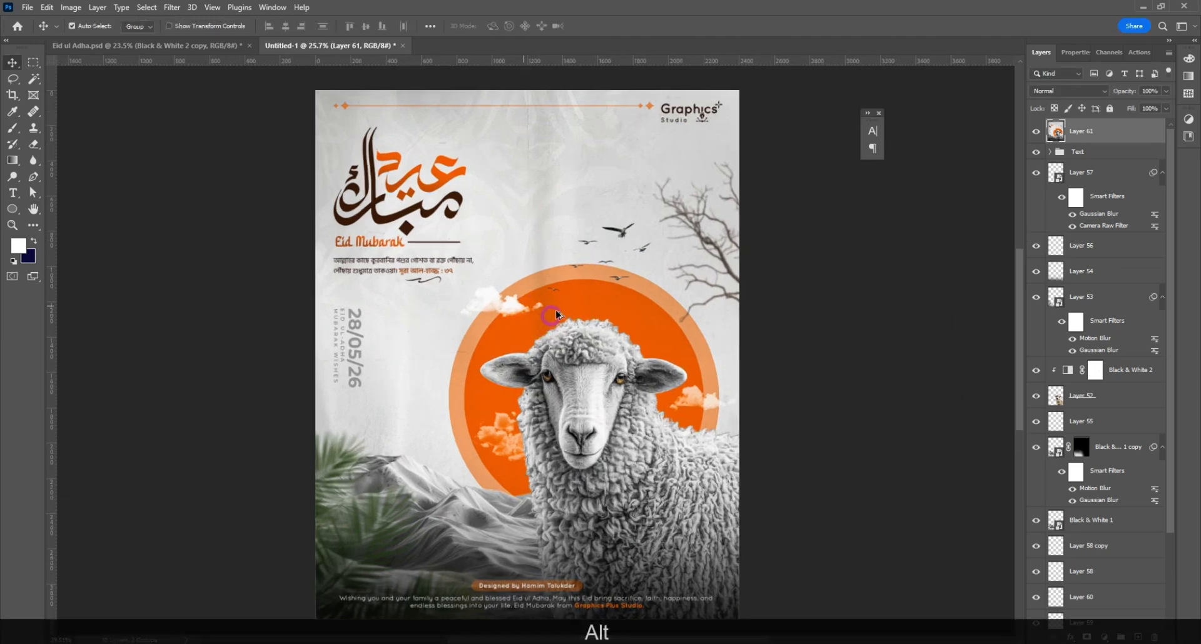
{"action": "scroll", "coordinate": [539, 224], "scroll_direction": "up", "scroll_amount": 5}
{"action": "scroll", "coordinate": [550, 355], "scroll_direction": "down", "scroll_amount": 5}
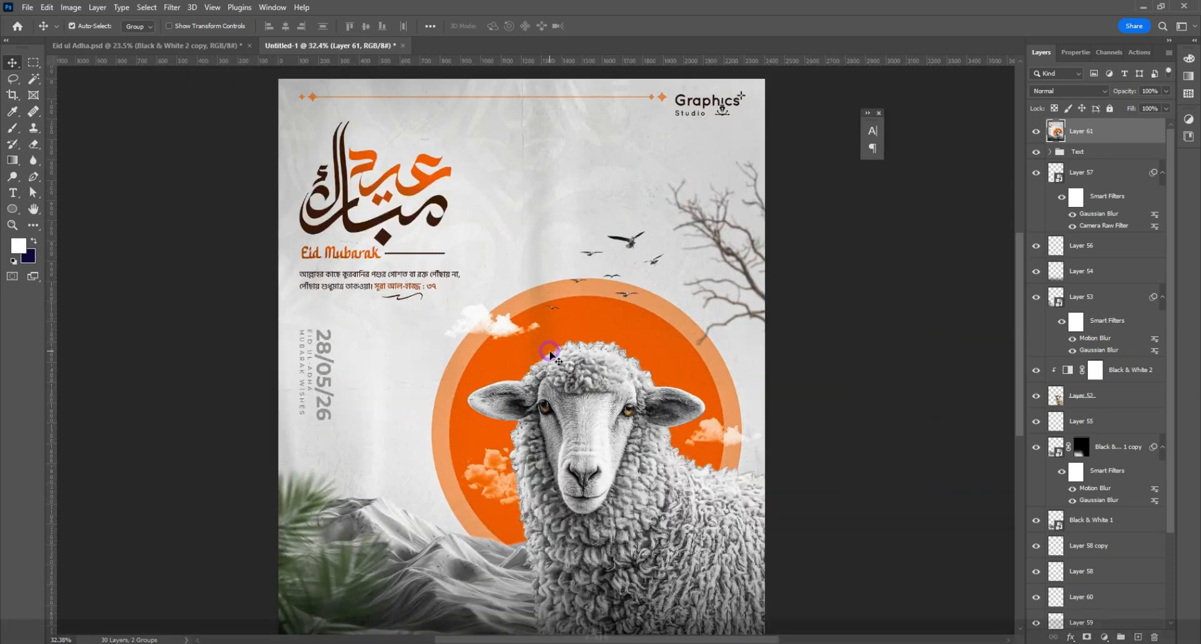
Step: Add a Hue/Saturation adjustment layer, target the Reds by sampling the orange lettering, and shift their hue to +134
{"action": "left_click", "coordinate": [1110, 637]}
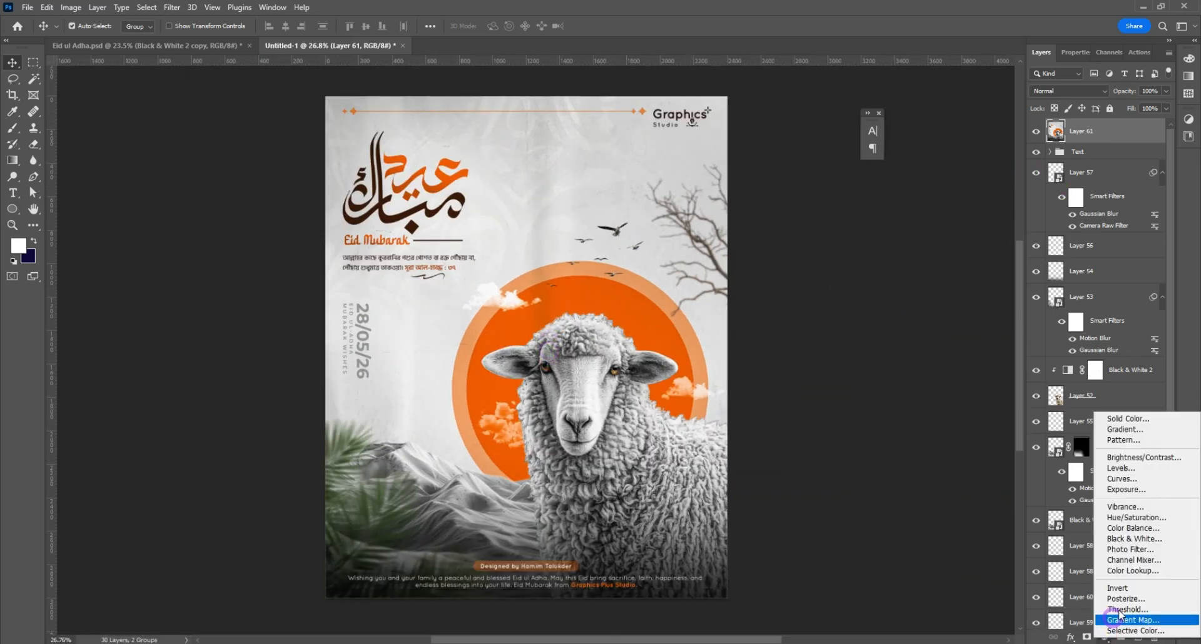
{"action": "left_click", "coordinate": [1120, 531]}
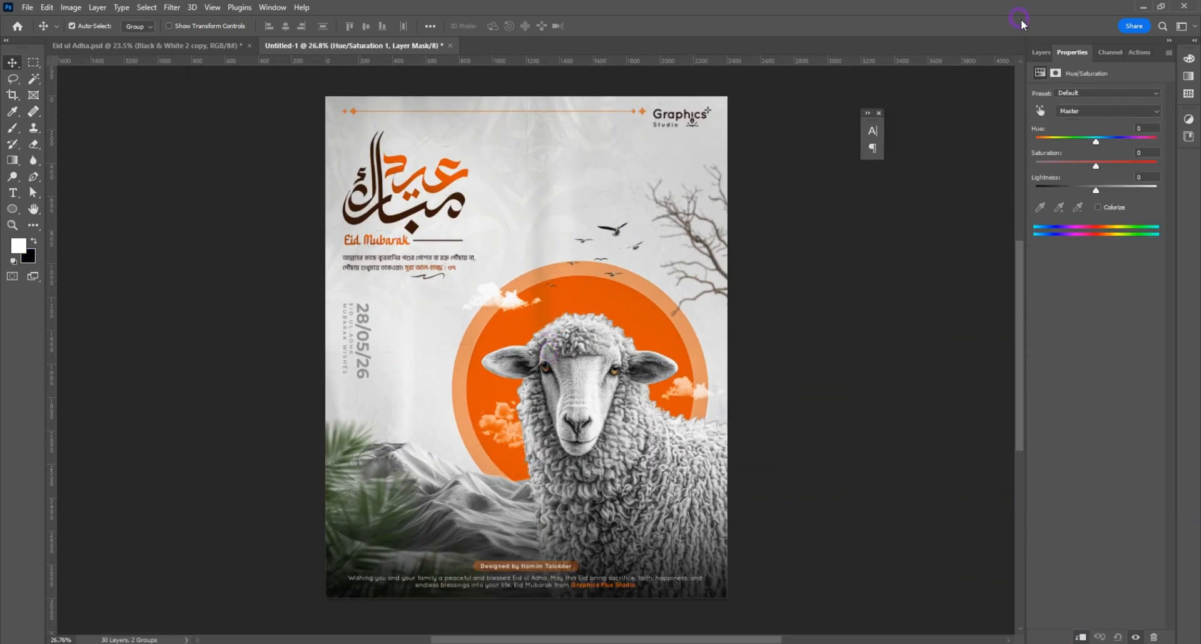
{"action": "left_click", "coordinate": [1040, 111]}
{"action": "left_click", "coordinate": [452, 160]}
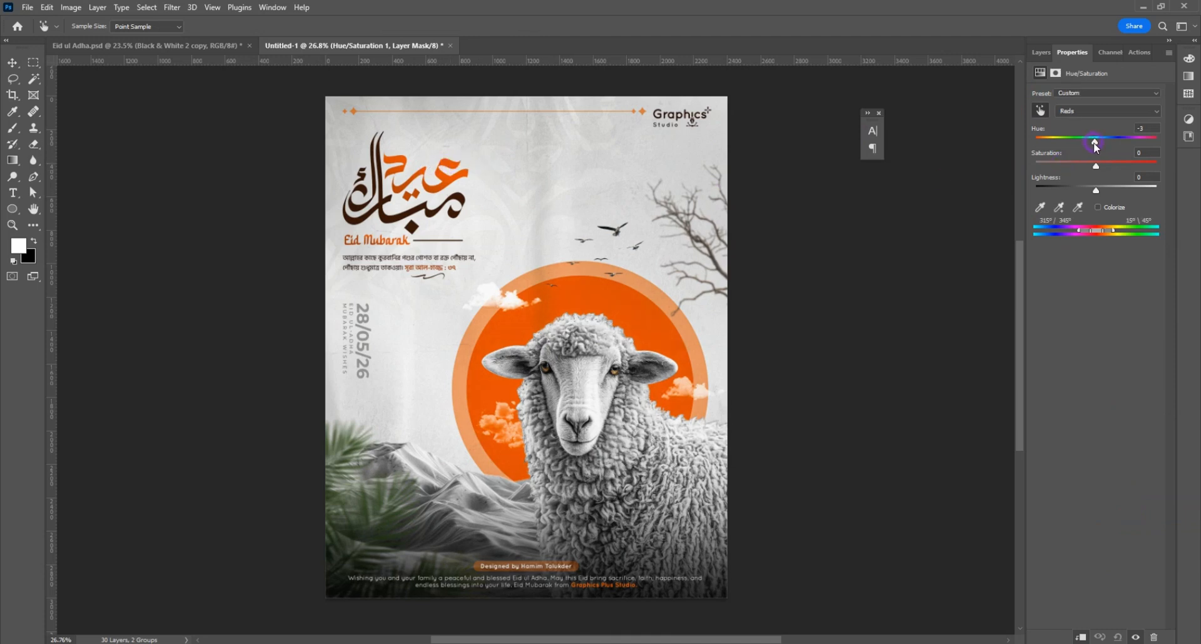
{"action": "left_click_drag", "start_coordinate": [1095, 145], "coordinate": [1065, 147]}
{"action": "left_click_drag", "start_coordinate": [1092, 147], "coordinate": [1146, 141]}
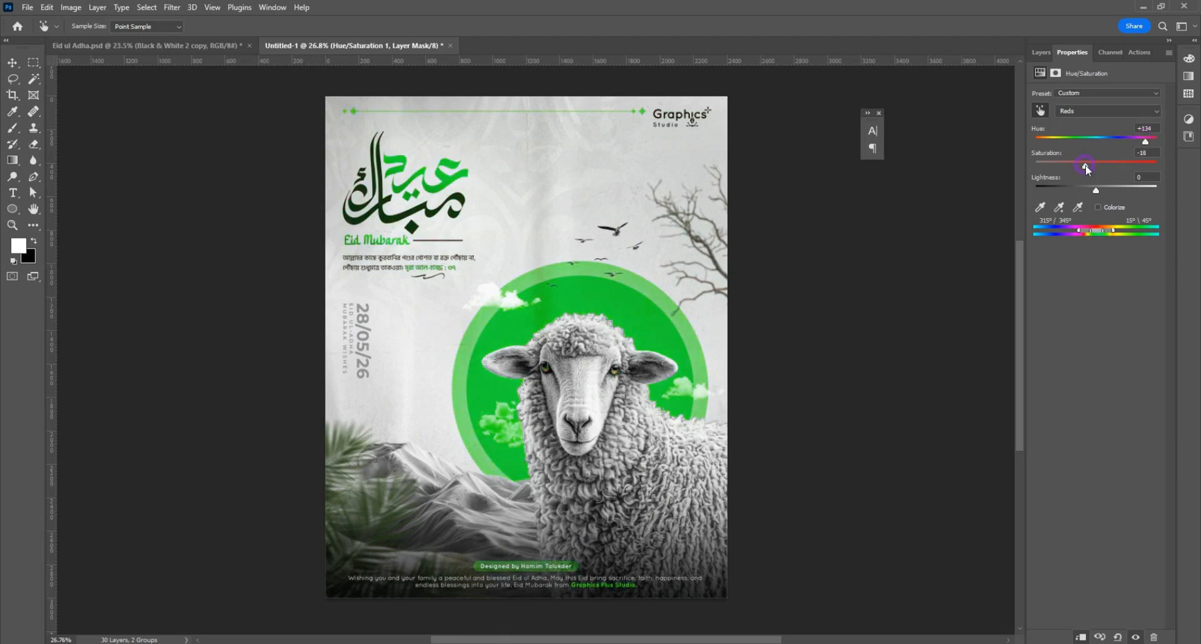